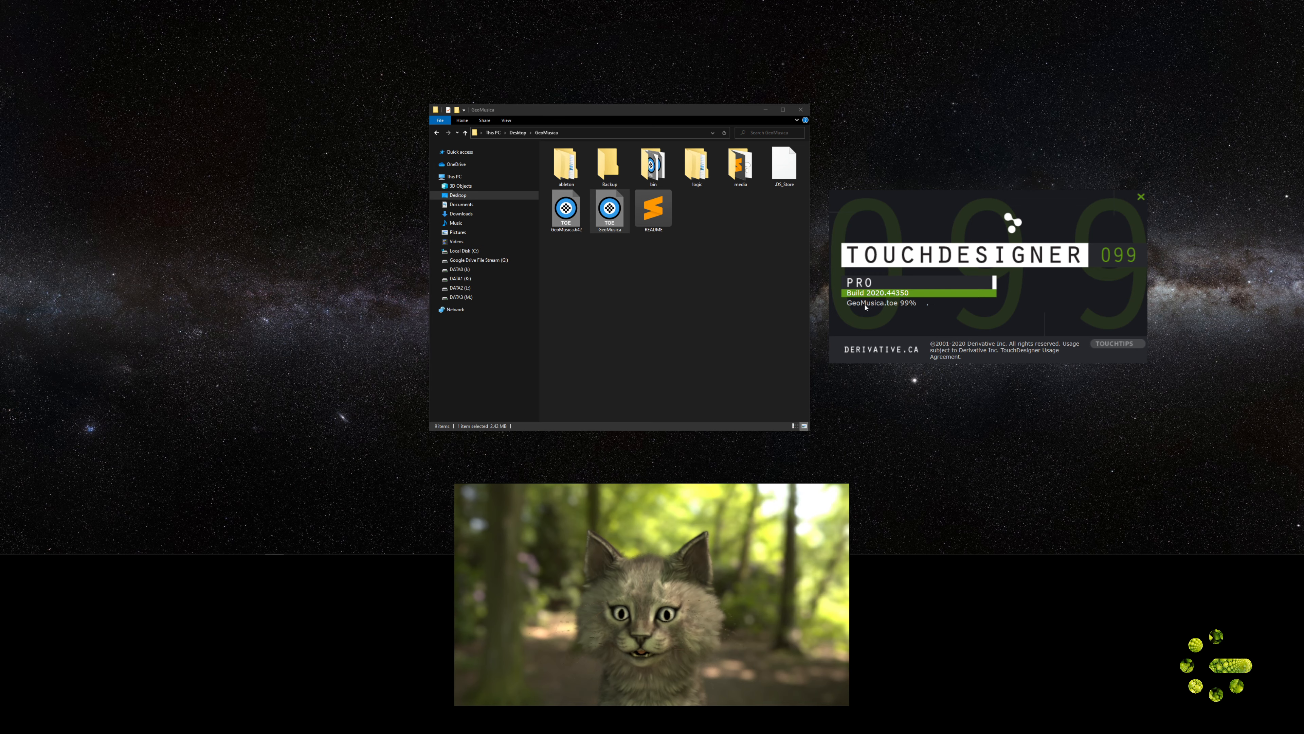
- Switch the geoMusica render window to windowed mode and arrange it beside the geoMusicaUI window
left_click(1050, 307)
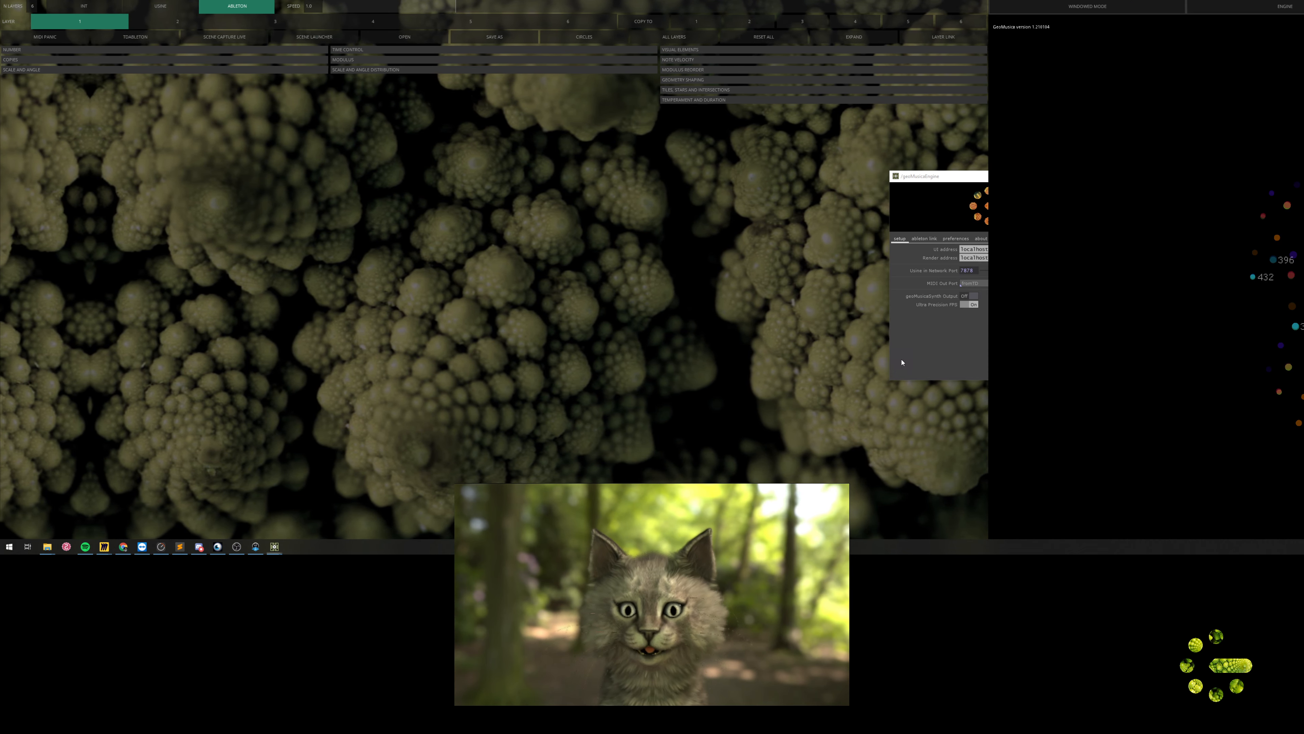
left_click(1069, 14)
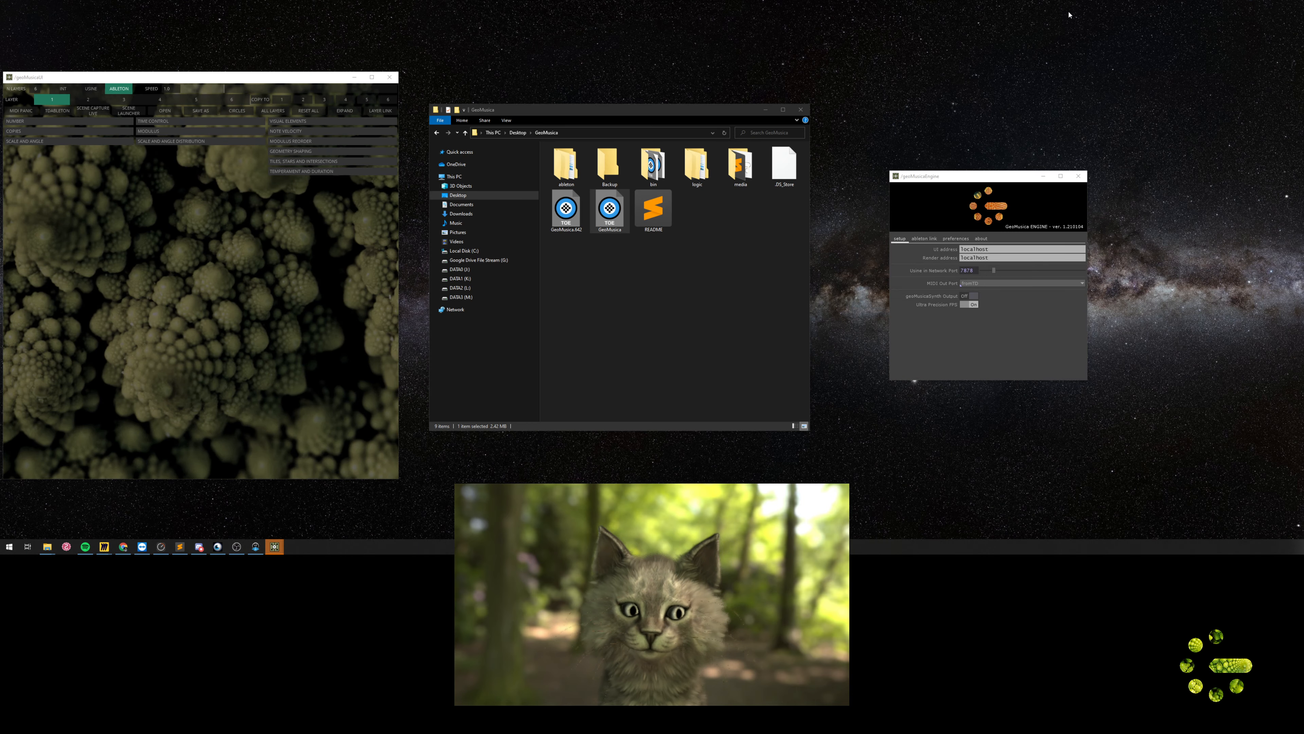
left_click_drag(785, 83, 509, 80)
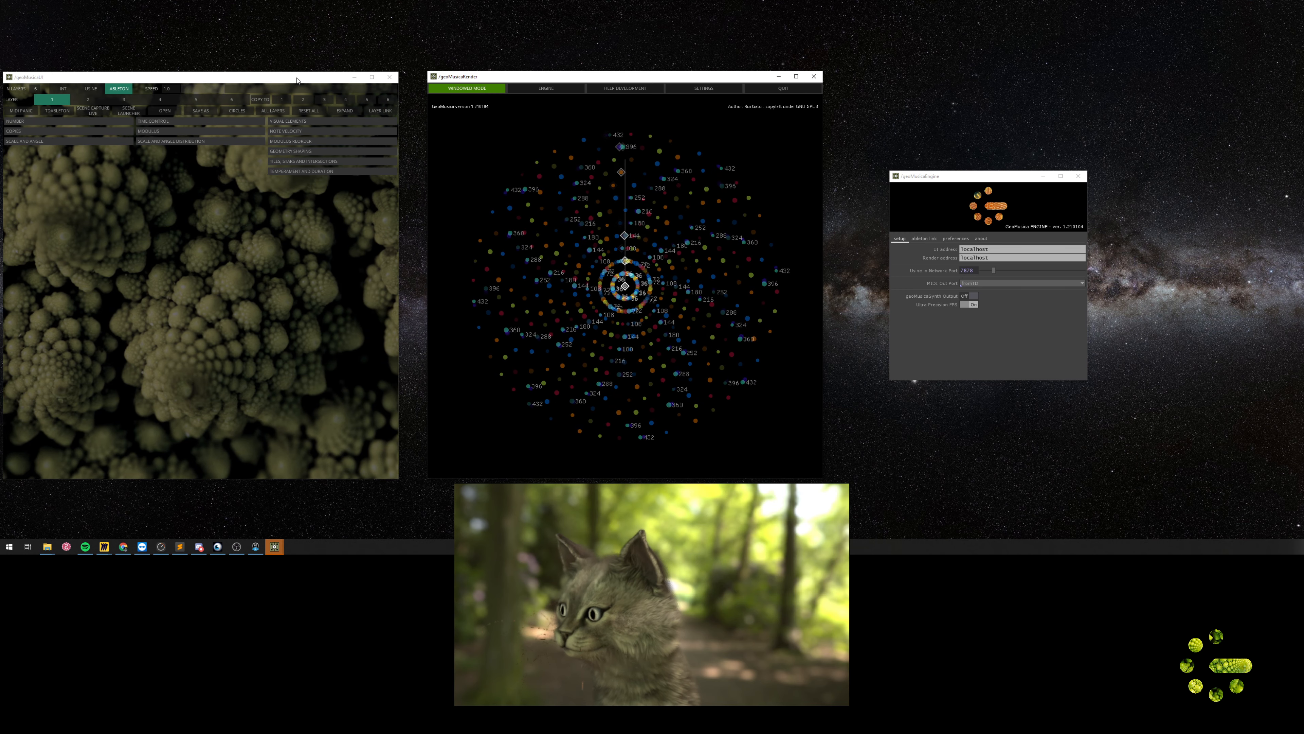
left_click_drag(313, 78, 314, 77)
left_click(547, 193)
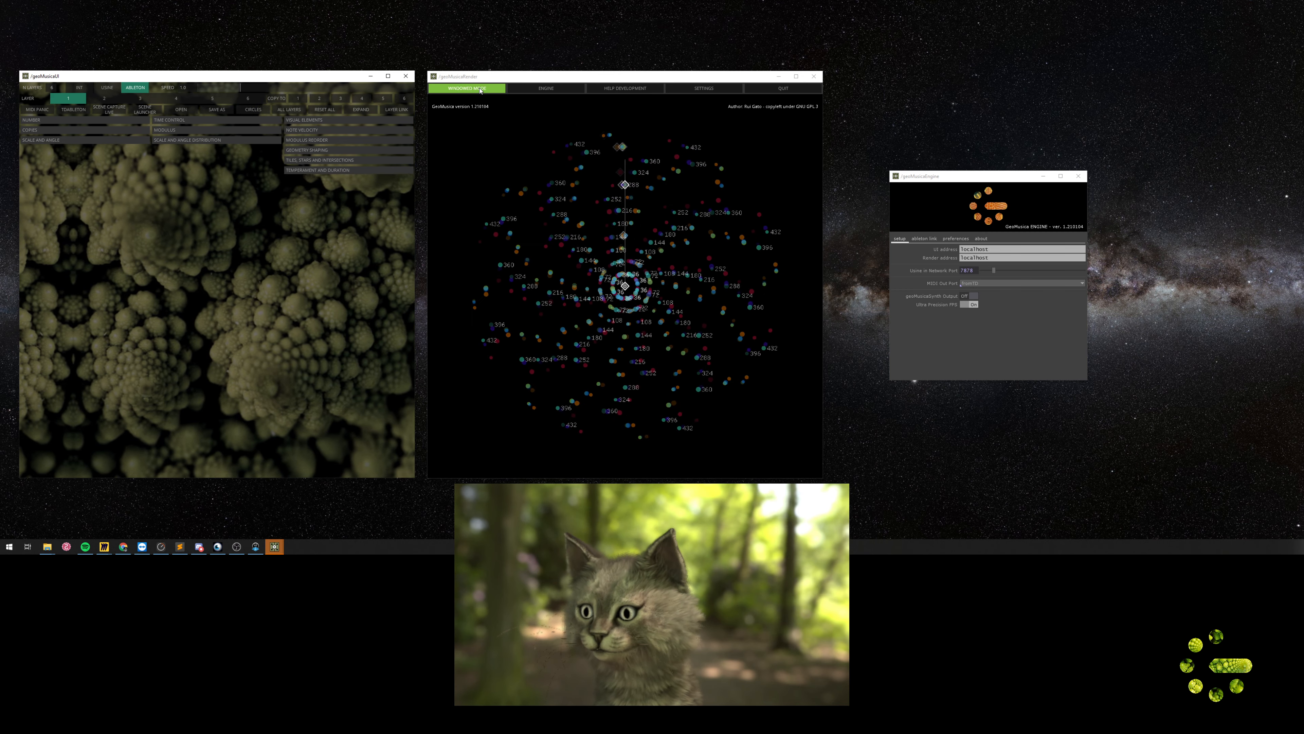
left_click(508, 177)
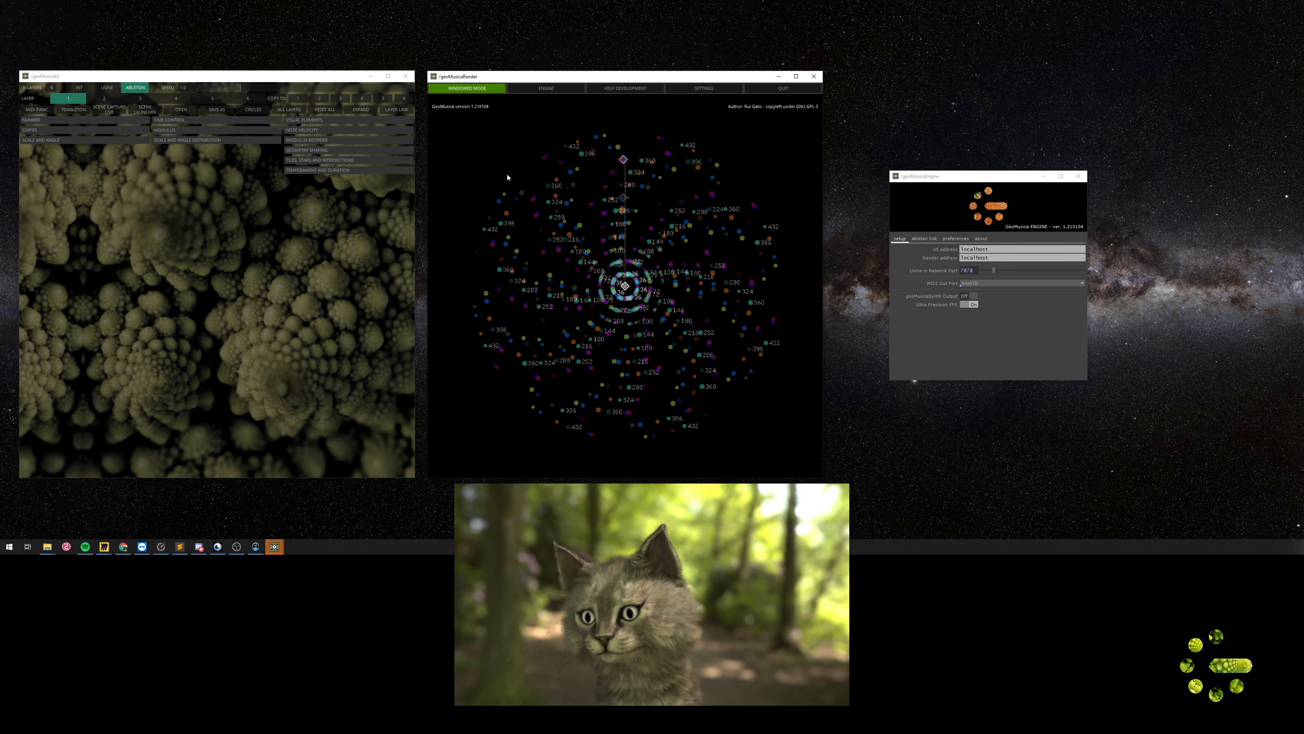
left_click(291, 307)
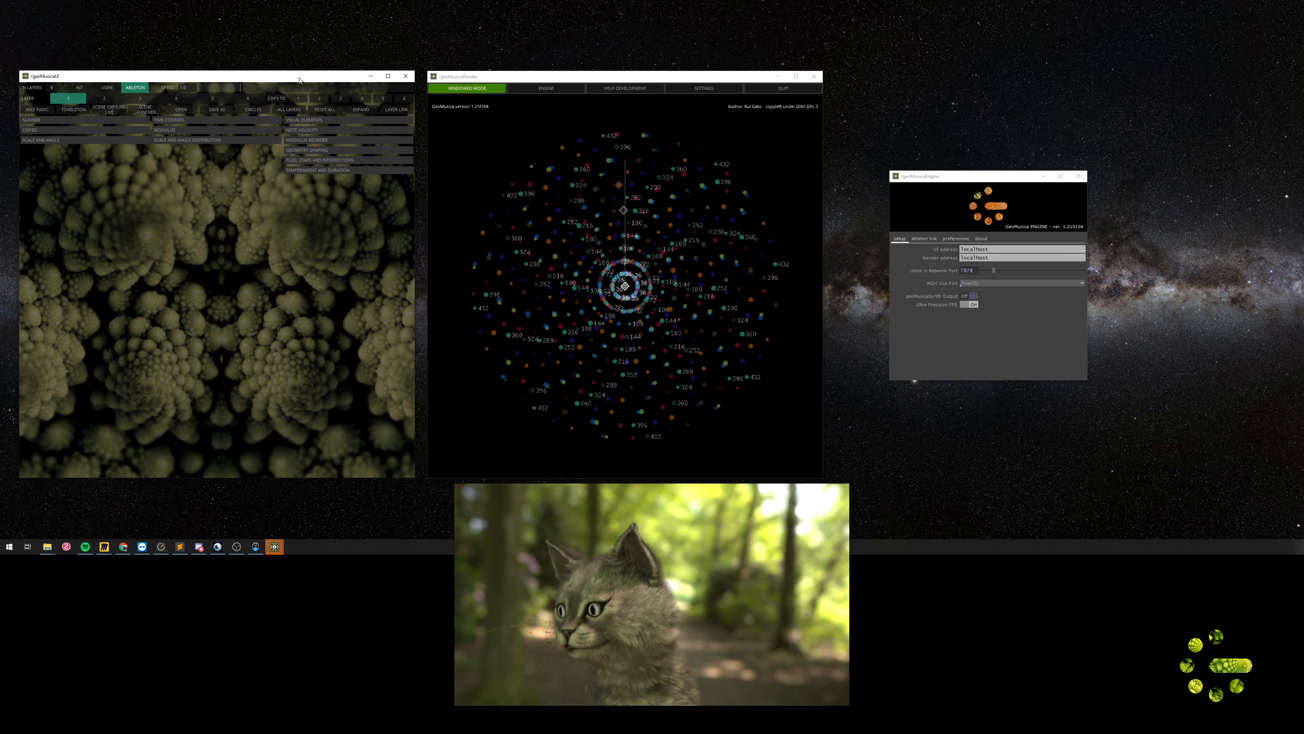
left_click_drag(302, 76, 334, 86)
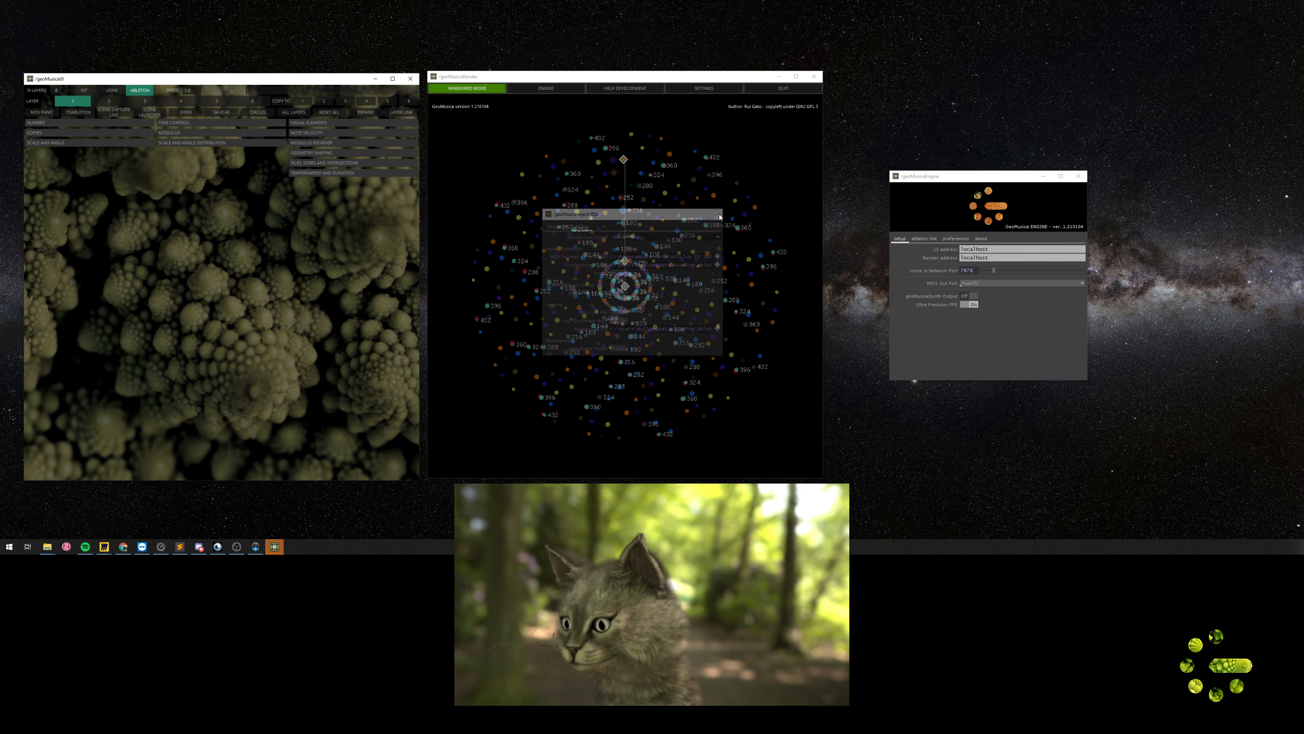
- Move the render window off the file explorer and open the geoMusicaAbleton10Template Live set from the ableton folder's Ableton 10 template project
left_click_drag(661, 82, 933, 89)
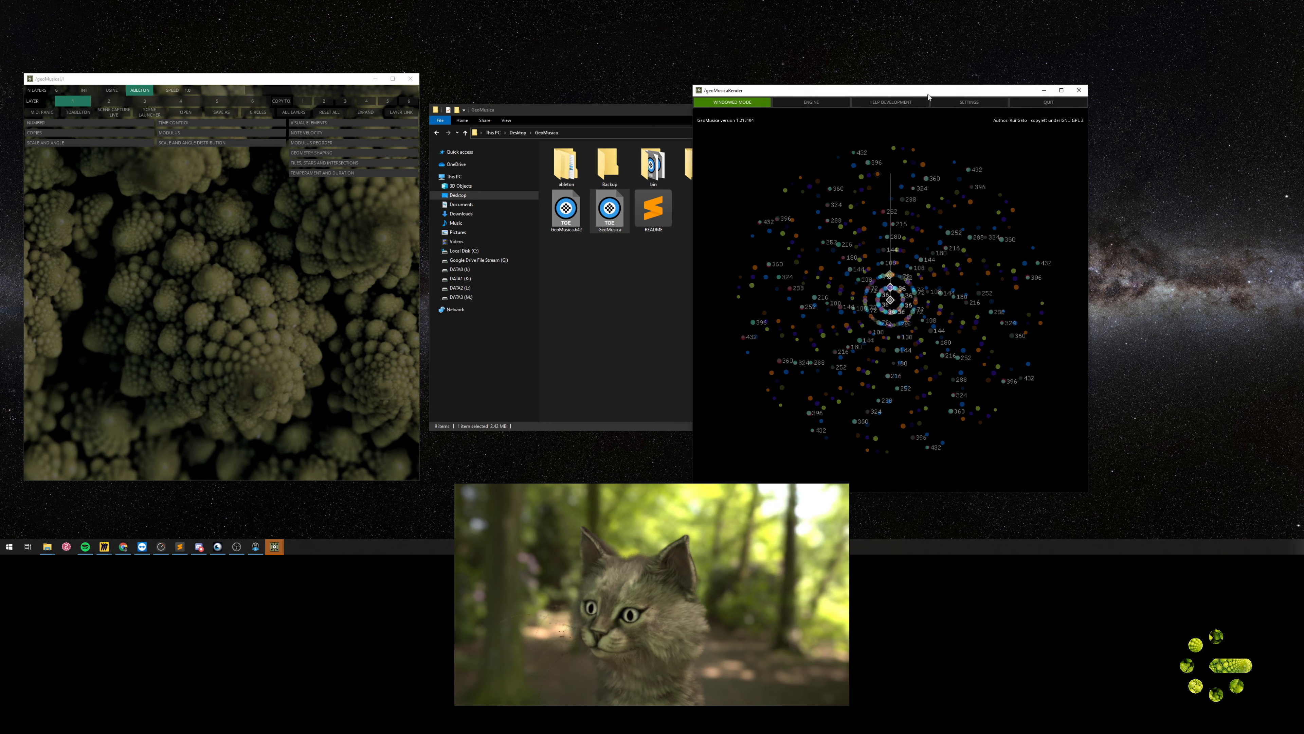
left_click(644, 299)
double_click(570, 169)
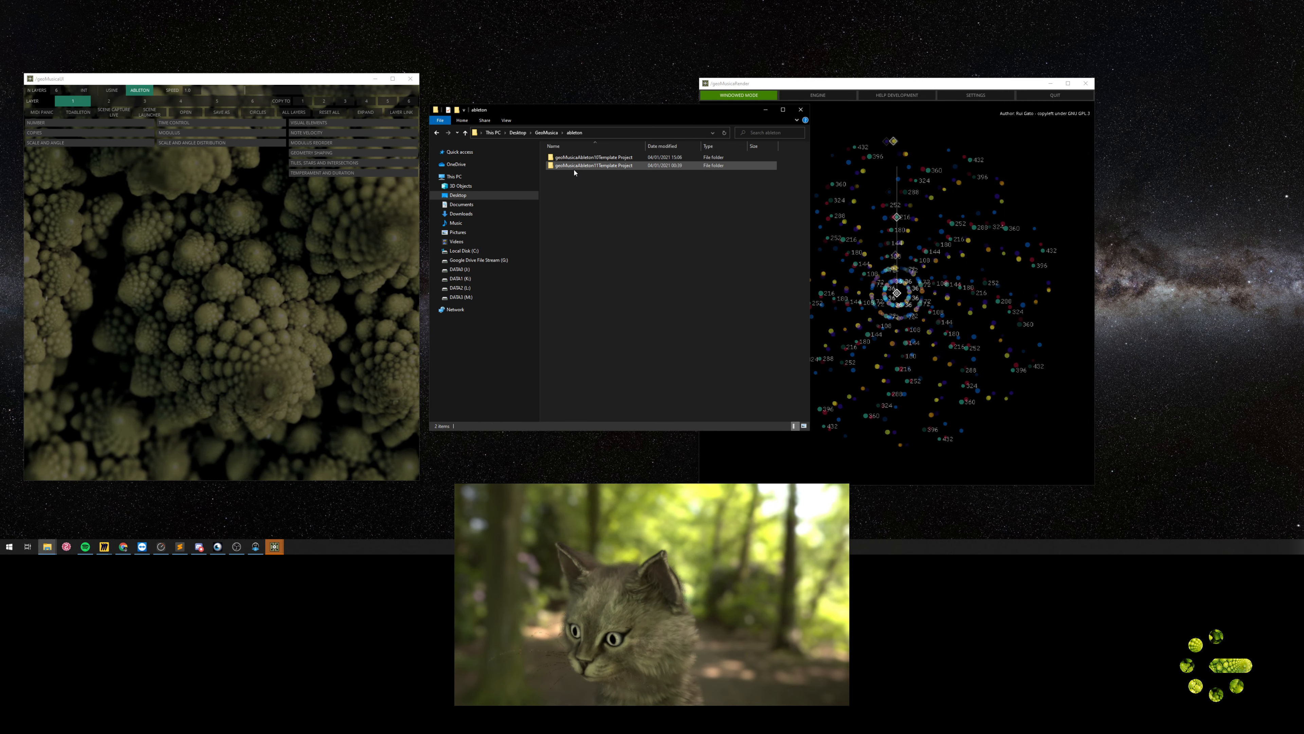
double_click(605, 157)
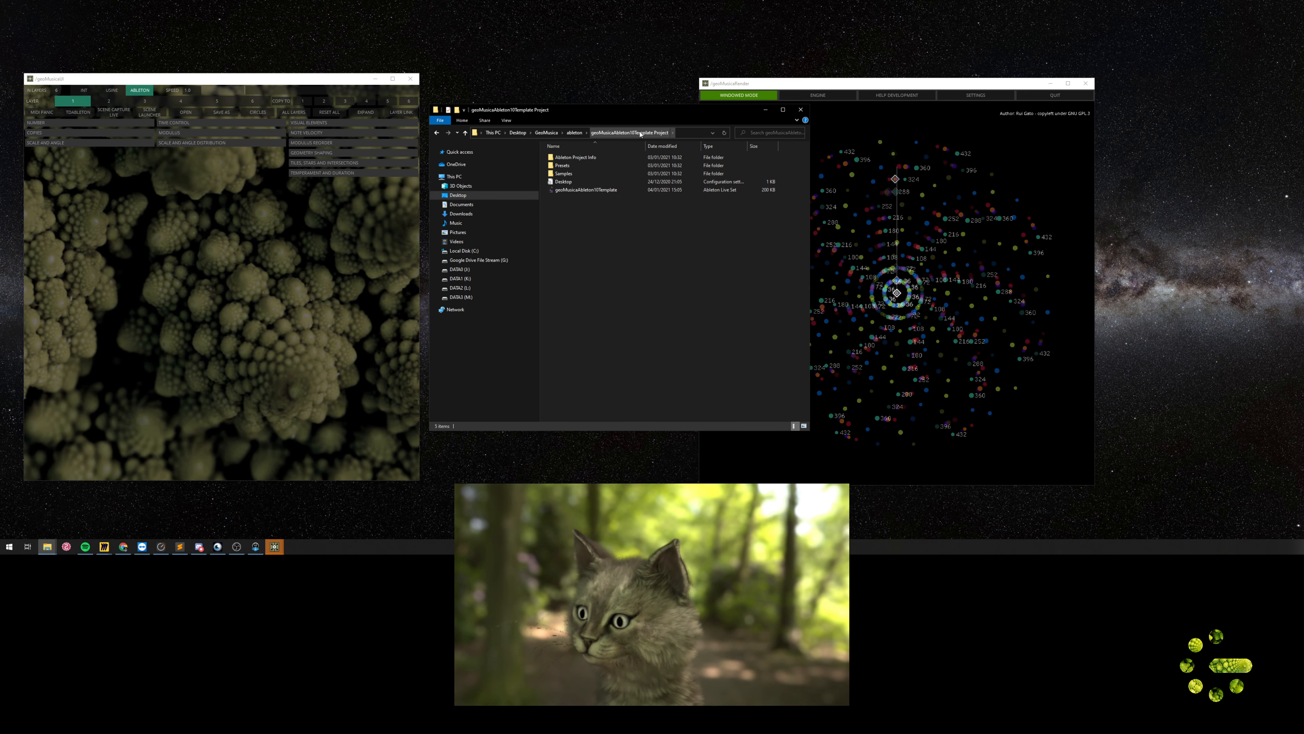
left_click(546, 132)
double_click(567, 164)
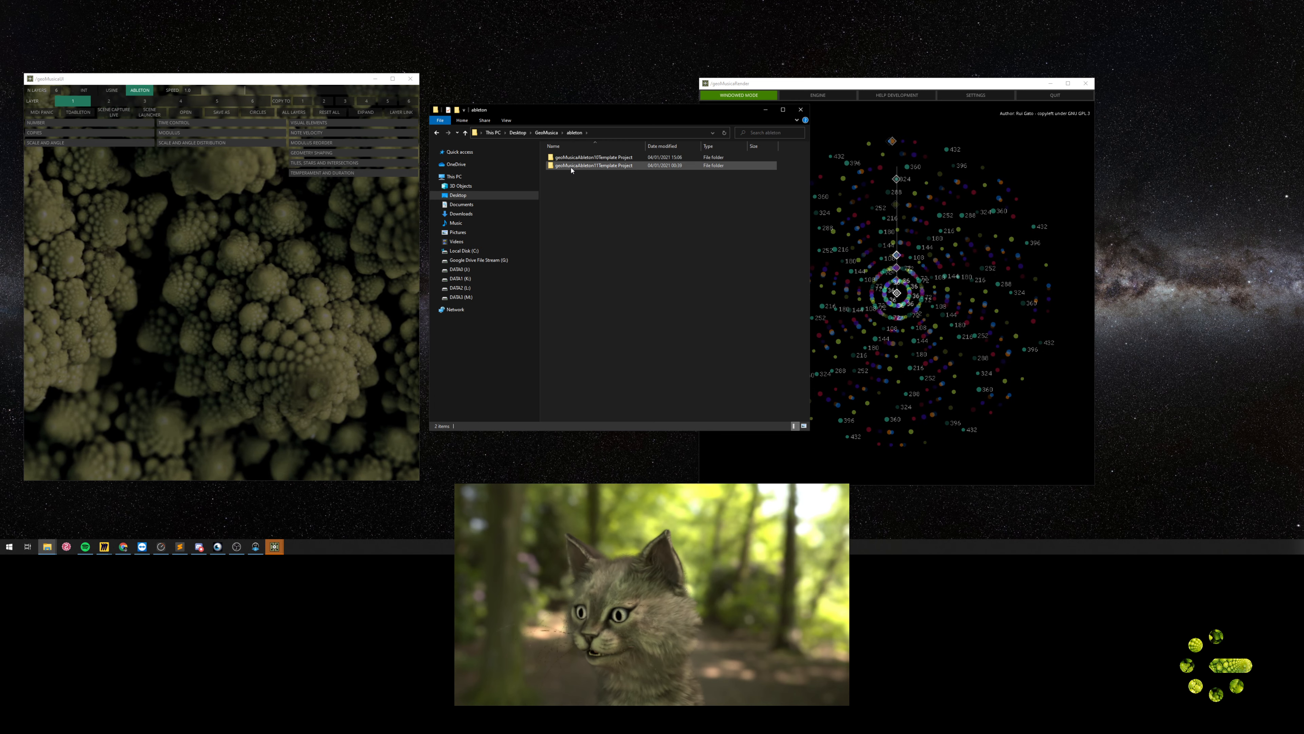
mouse_move(571, 170)
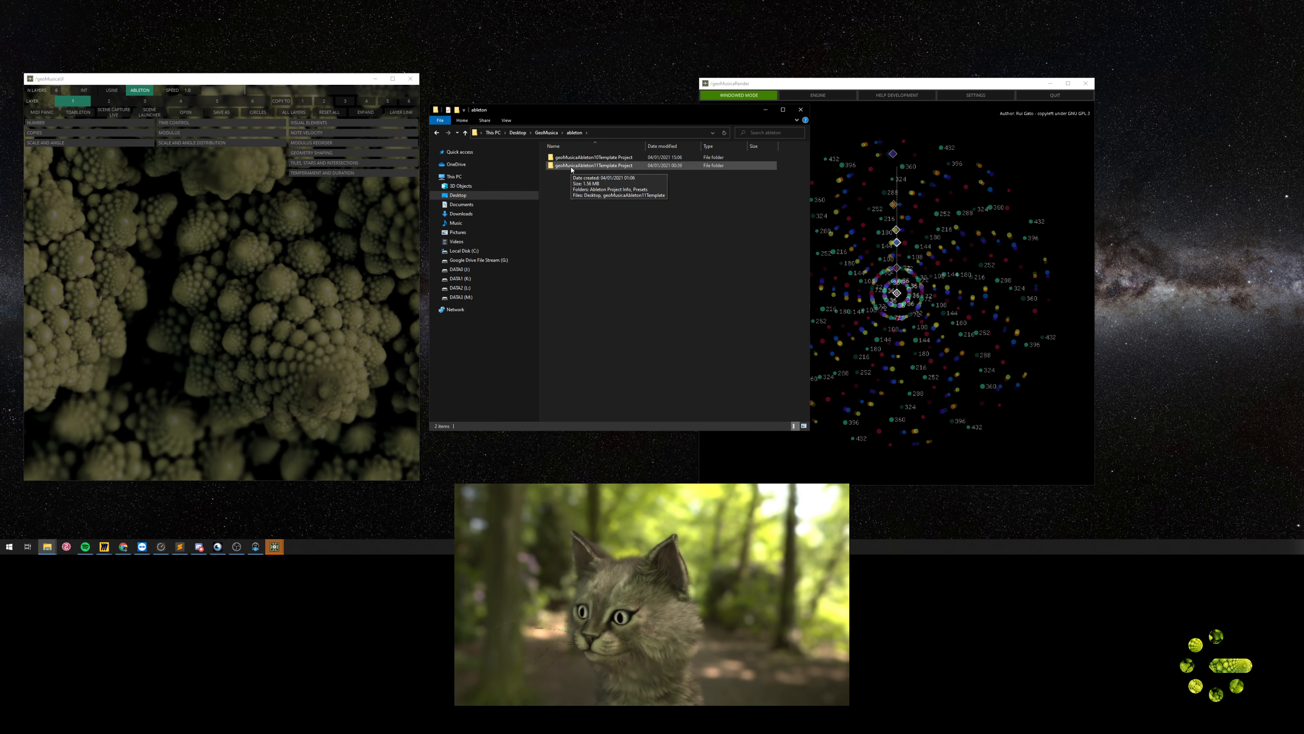
double_click(571, 157)
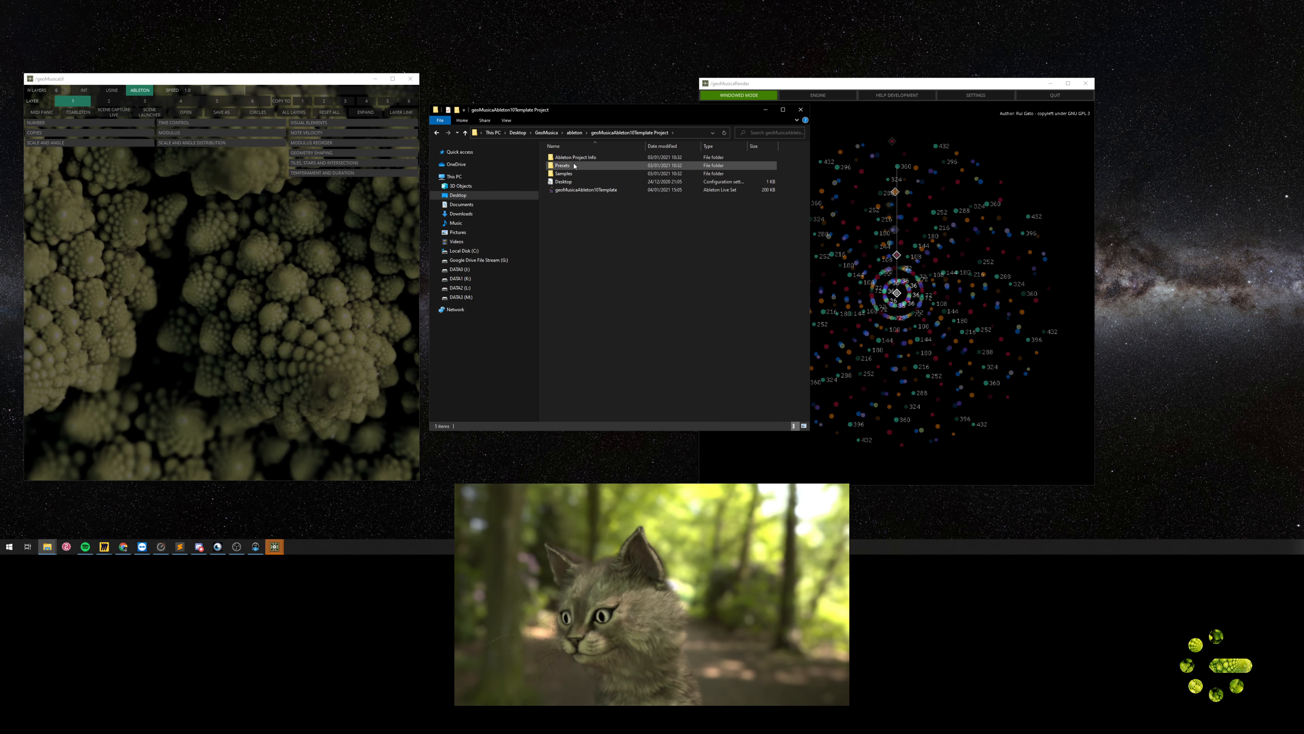
left_click(573, 191)
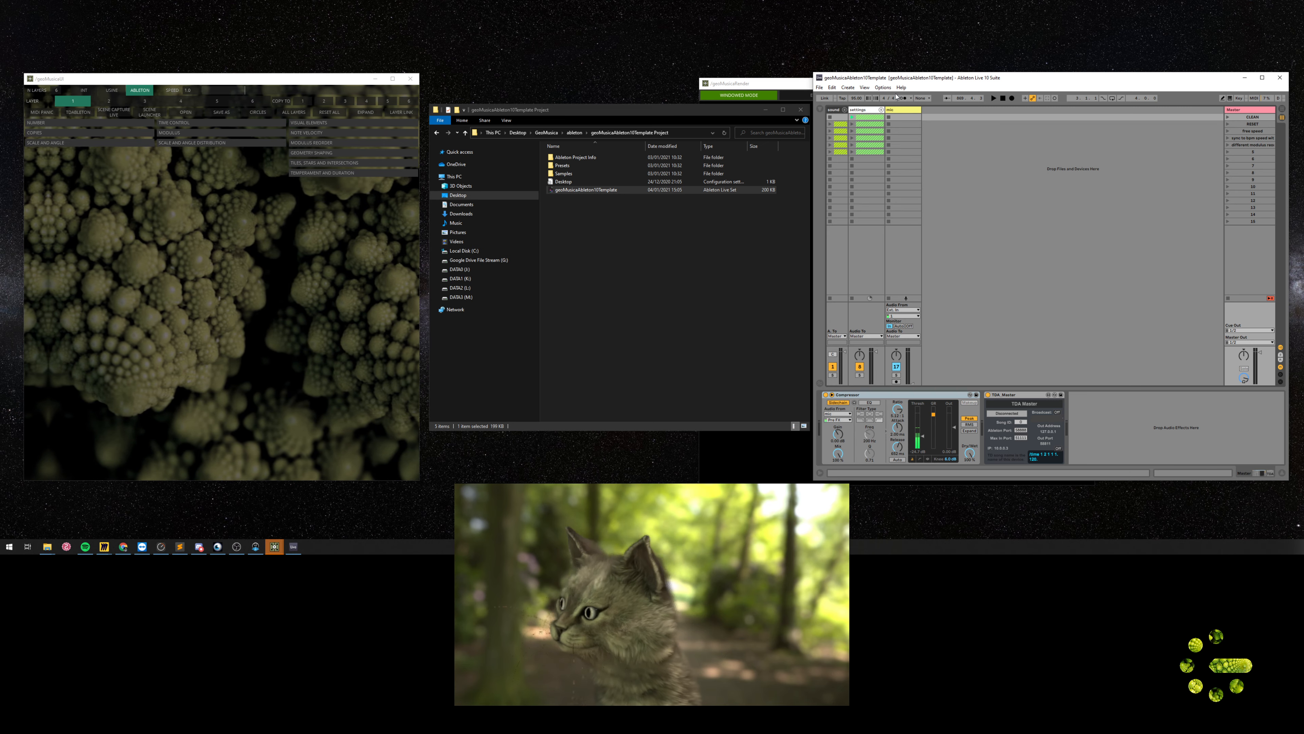
- Open Ableton Live's preferences and set the second control surface to None
left_click(883, 87)
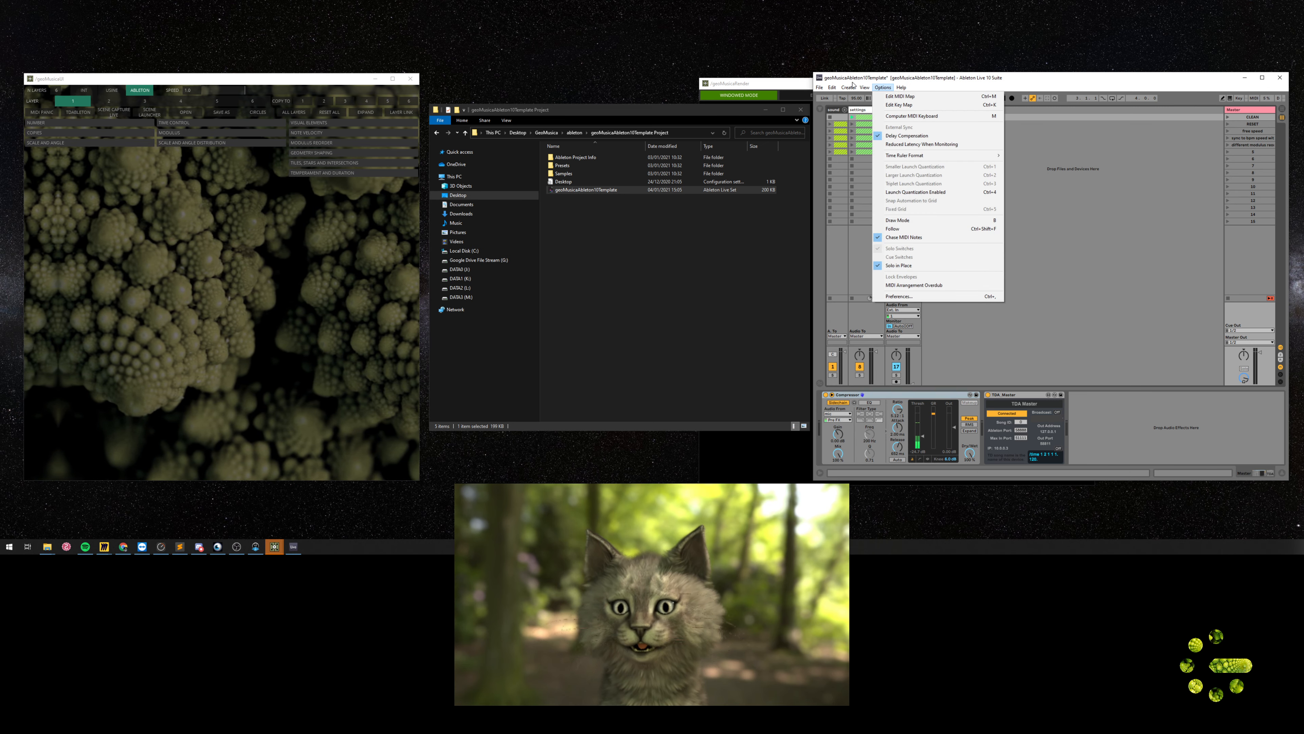
mouse_move(817, 89)
mouse_move(887, 89)
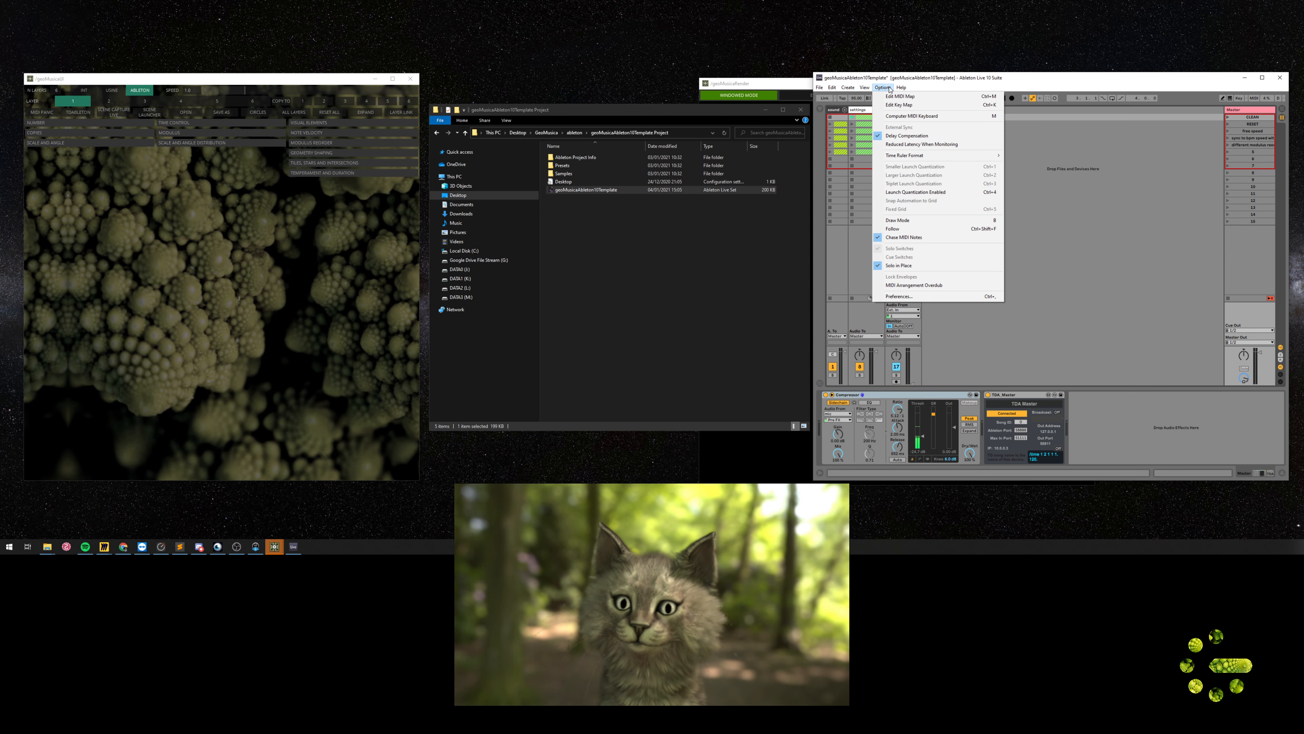
left_click(898, 297)
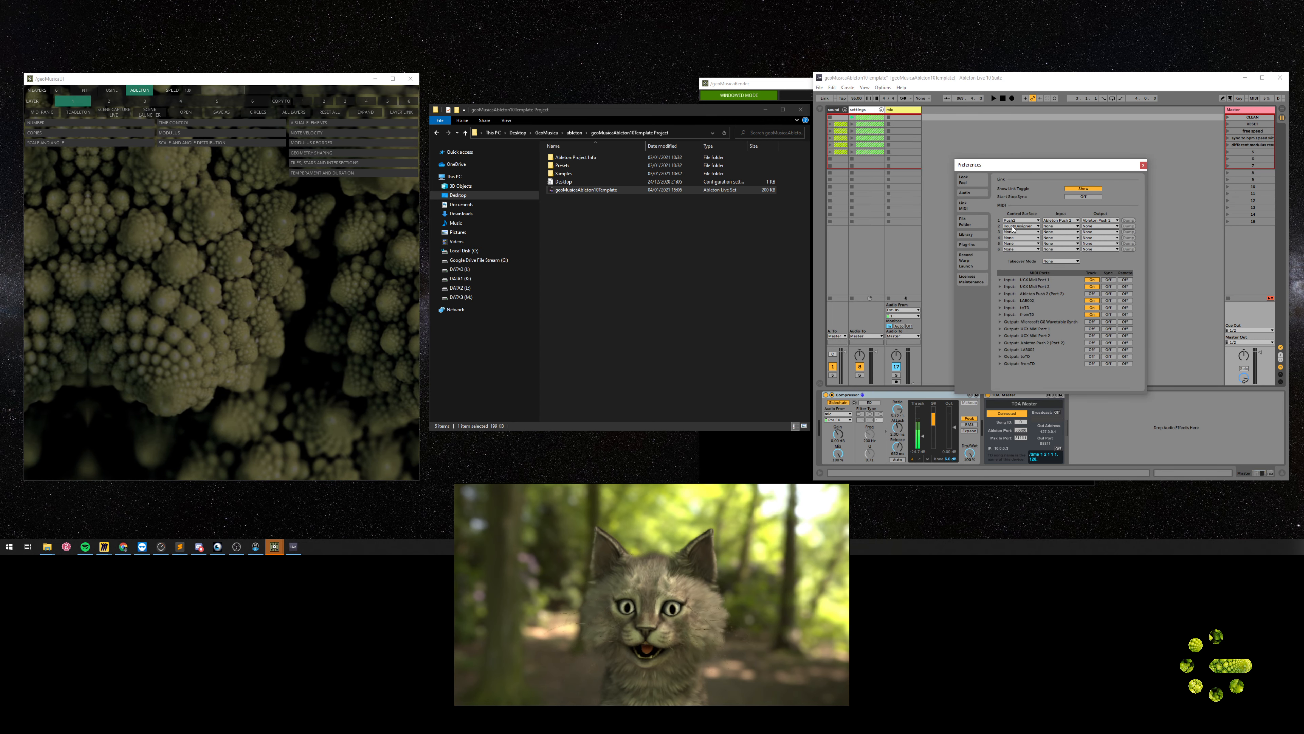
left_click(1015, 226)
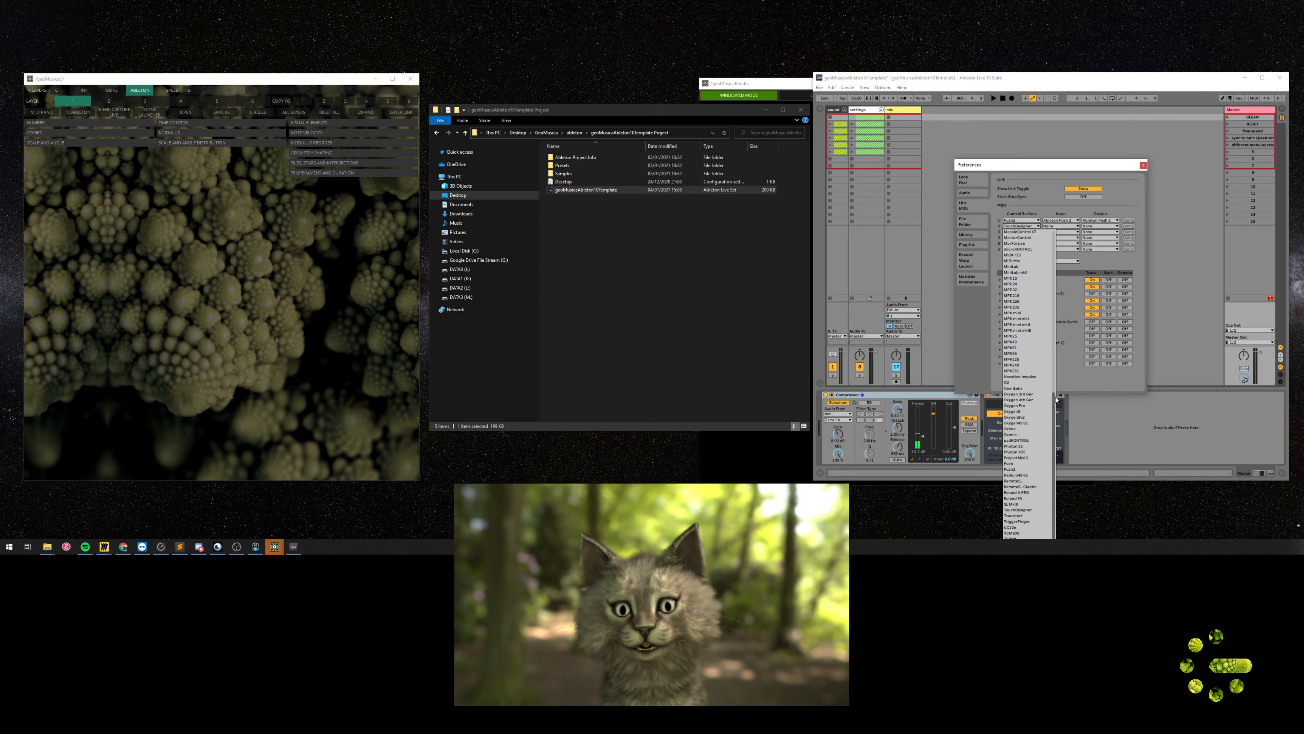
left_click_drag(1057, 400, 1056, 253)
left_click(1020, 232)
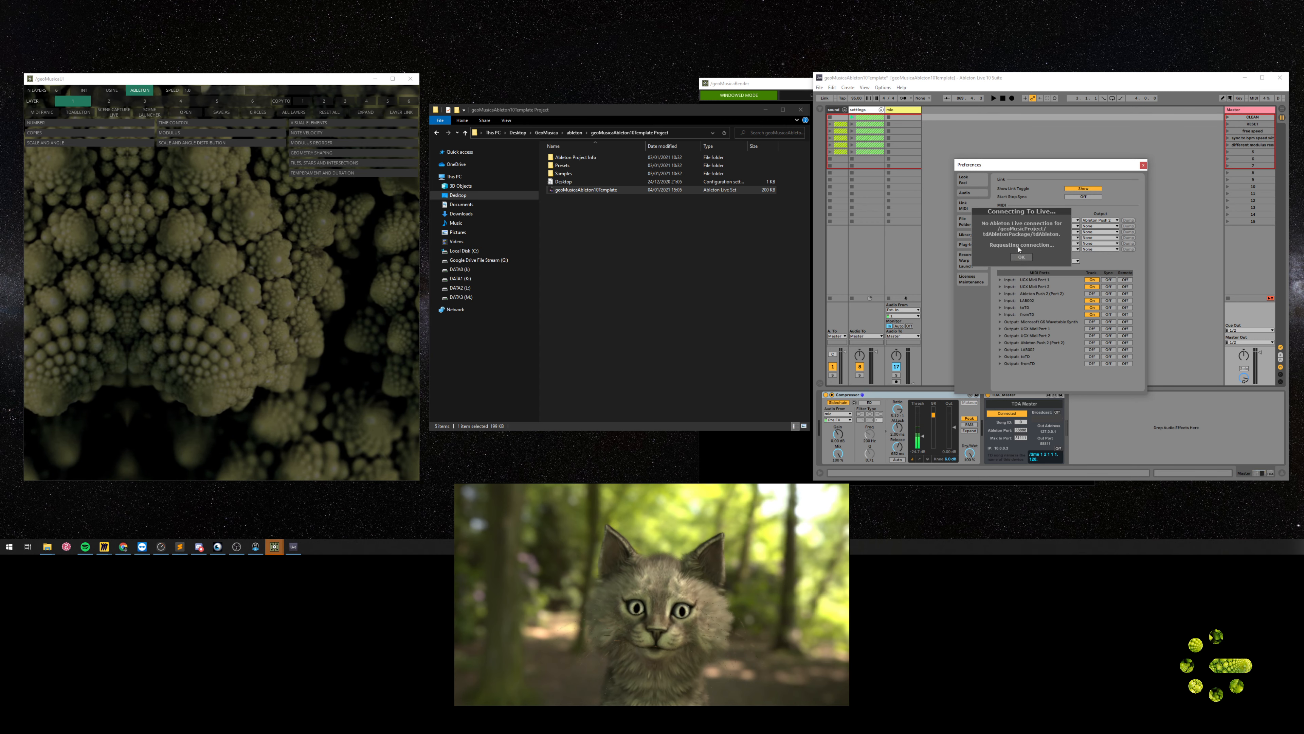
- Move the connection message aside, set the second control surface to TouchDesigner and close the preferences
left_click_drag(1022, 210, 883, 235)
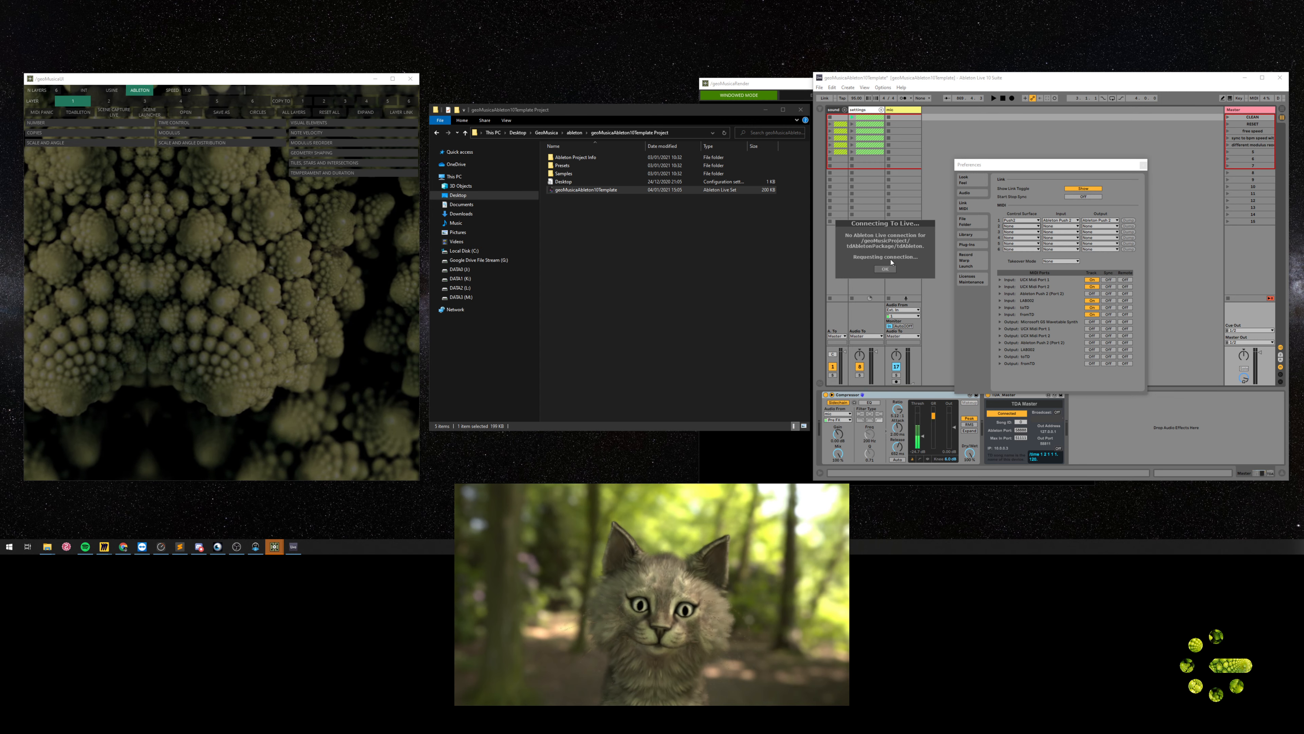
left_click(1016, 230)
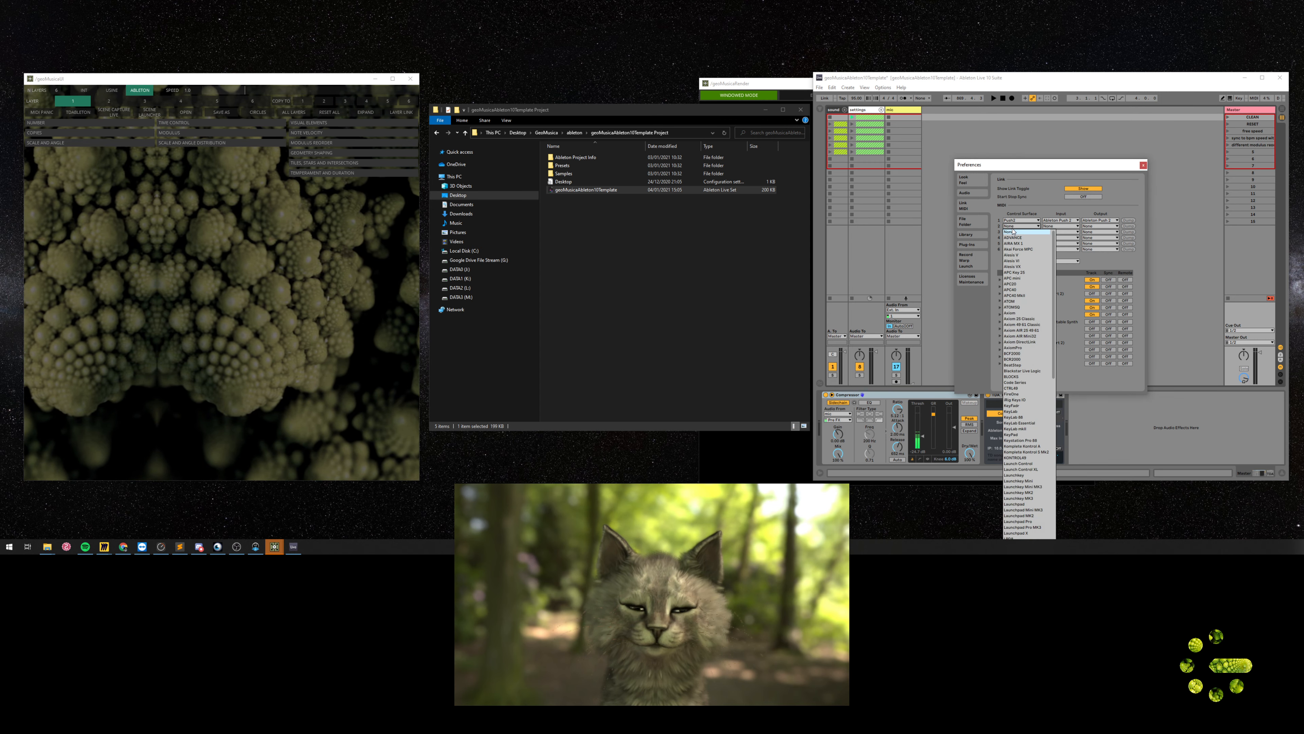
scroll(1032, 400, "down", 15)
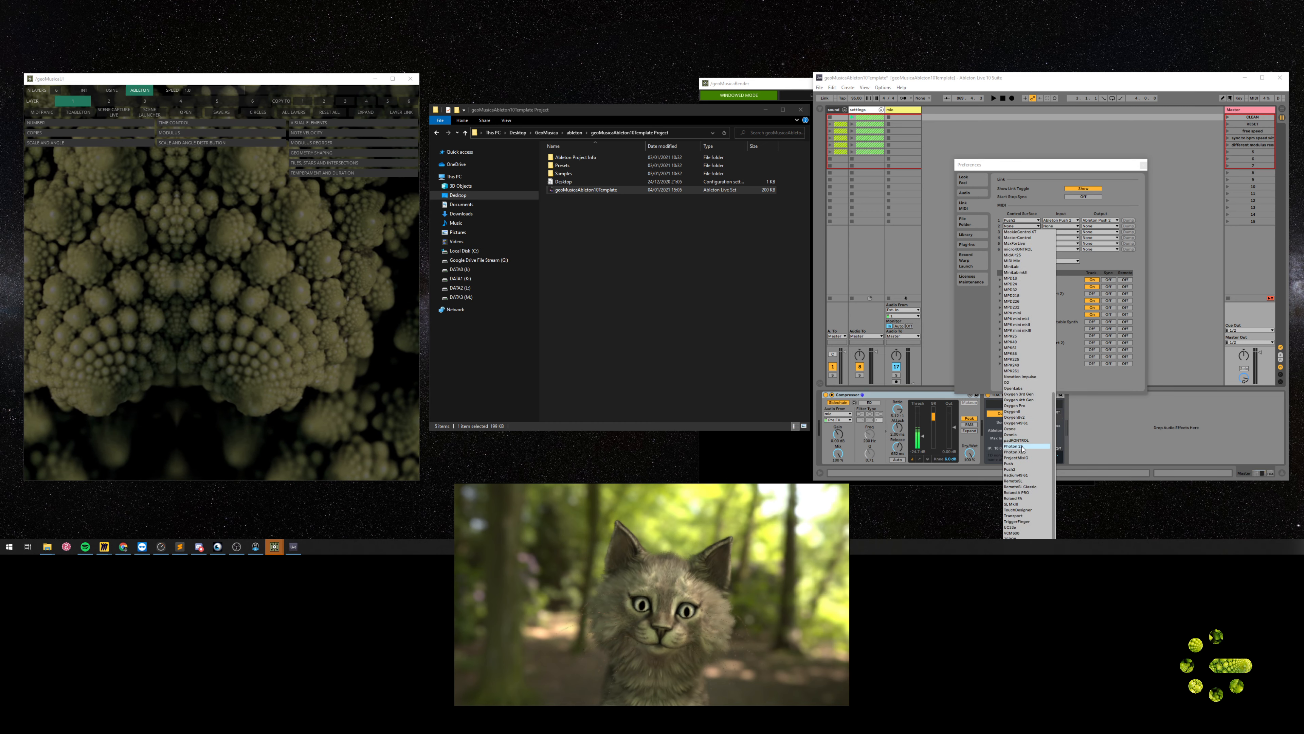
left_click(1021, 511)
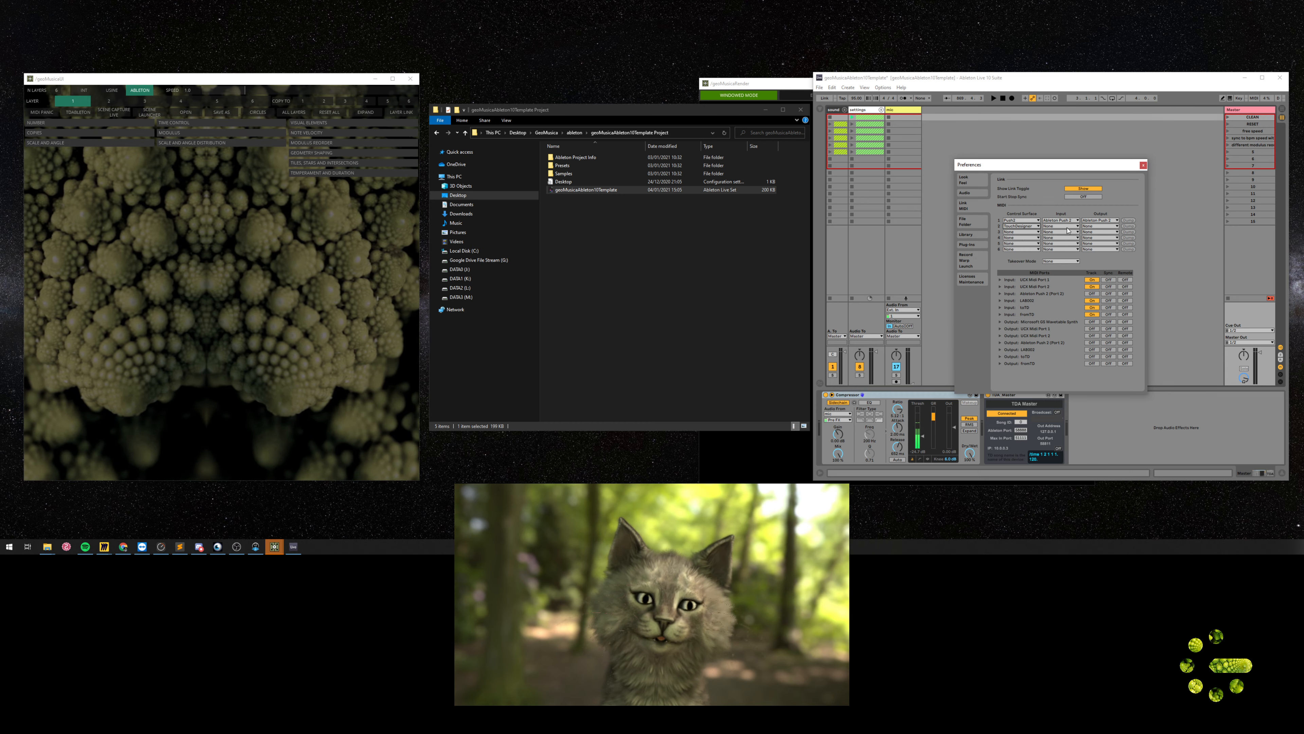
left_click(1143, 165)
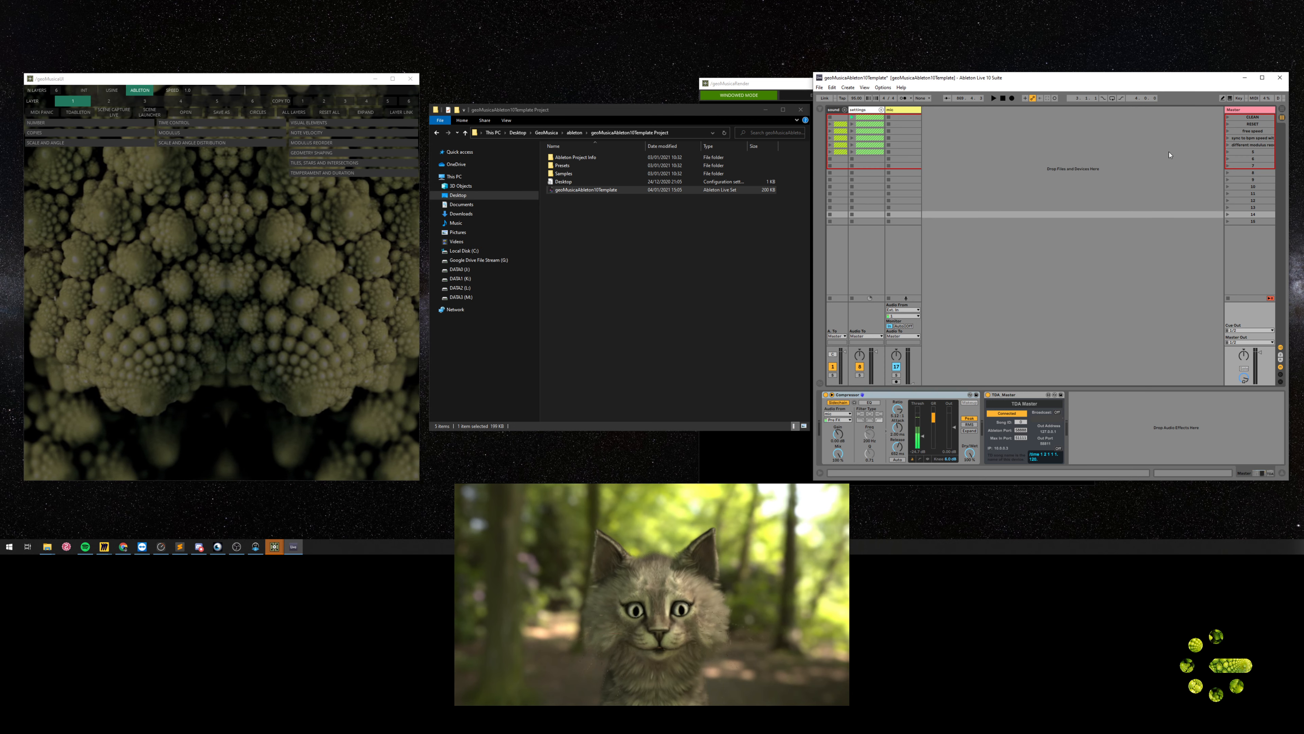
- Arrange the render window between the geoMusicaUI and Ableton Live windows so all three sit side by side
left_click(1237, 112)
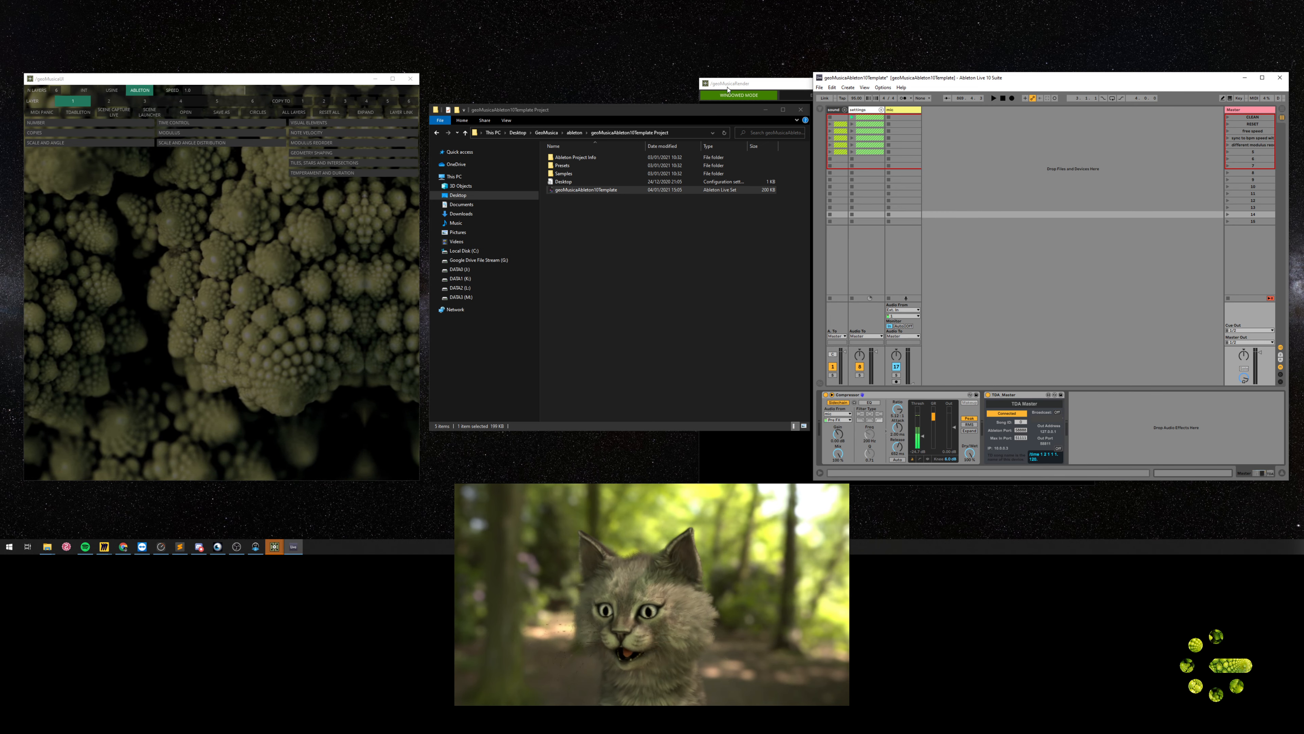
left_click(779, 88)
left_click_drag(779, 88, 504, 83)
left_click_drag(878, 79, 886, 80)
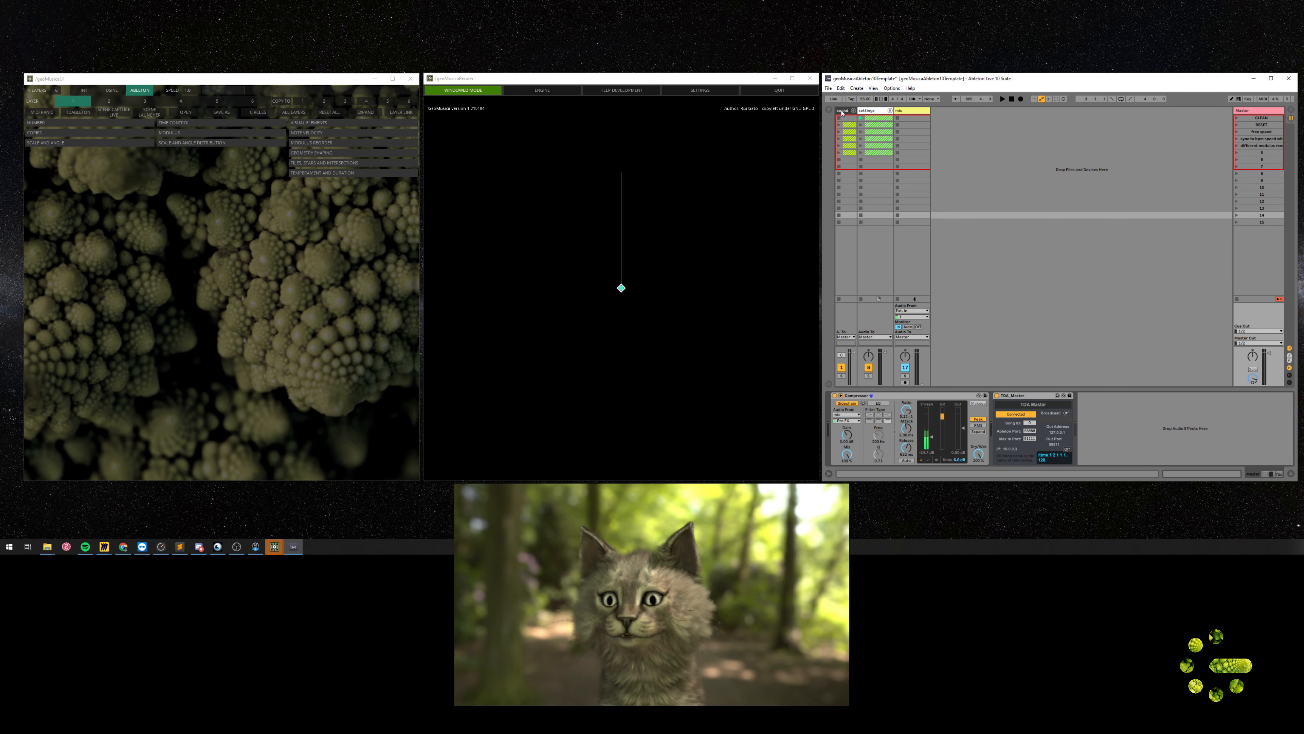
- Unfold the sound group in Live and examine the device chains of tracks 6, 1 and 2, including track 1's noteControl rack
left_click(851, 111)
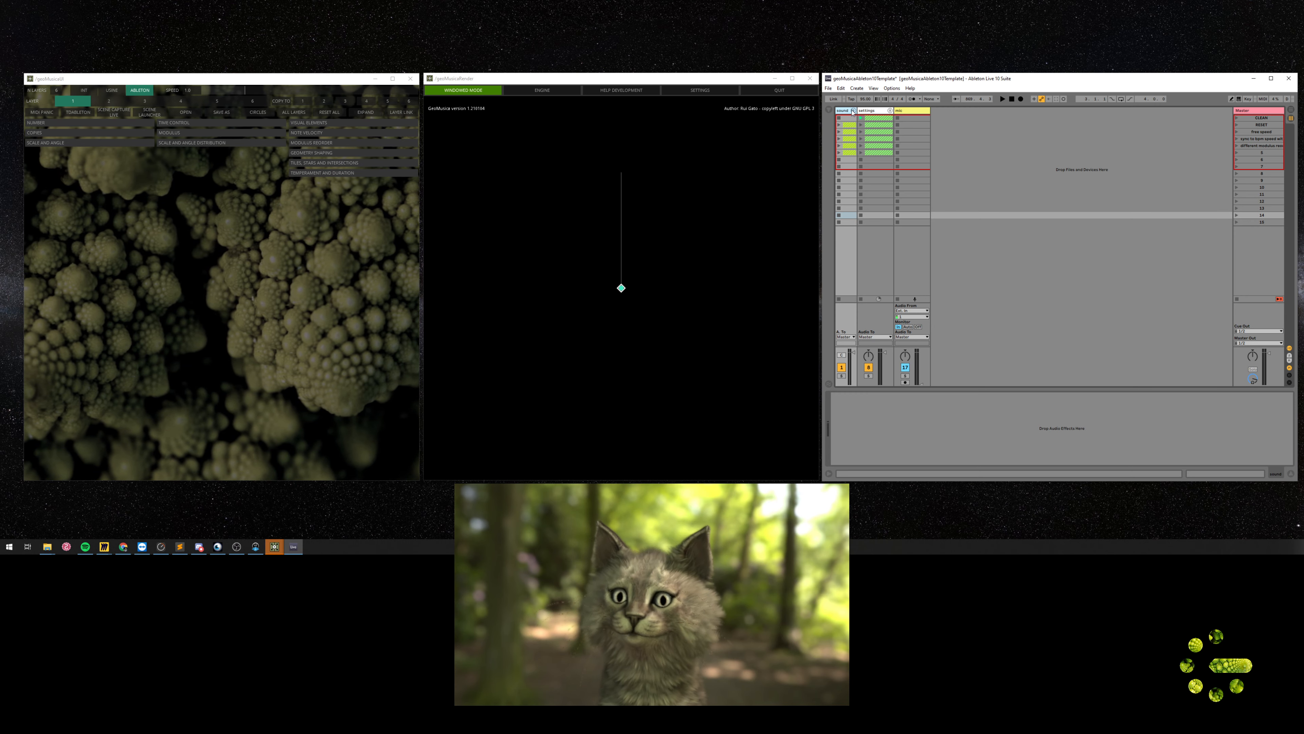
left_click(853, 111)
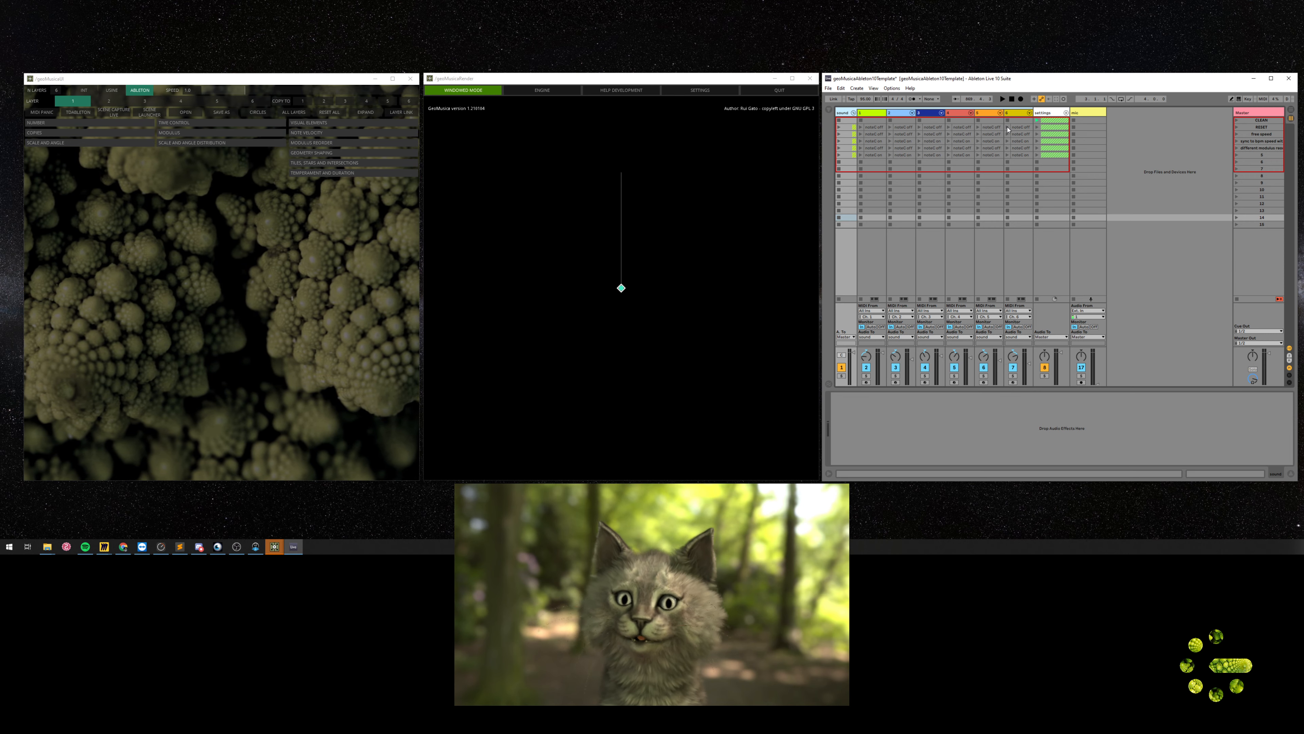
left_click(1012, 114)
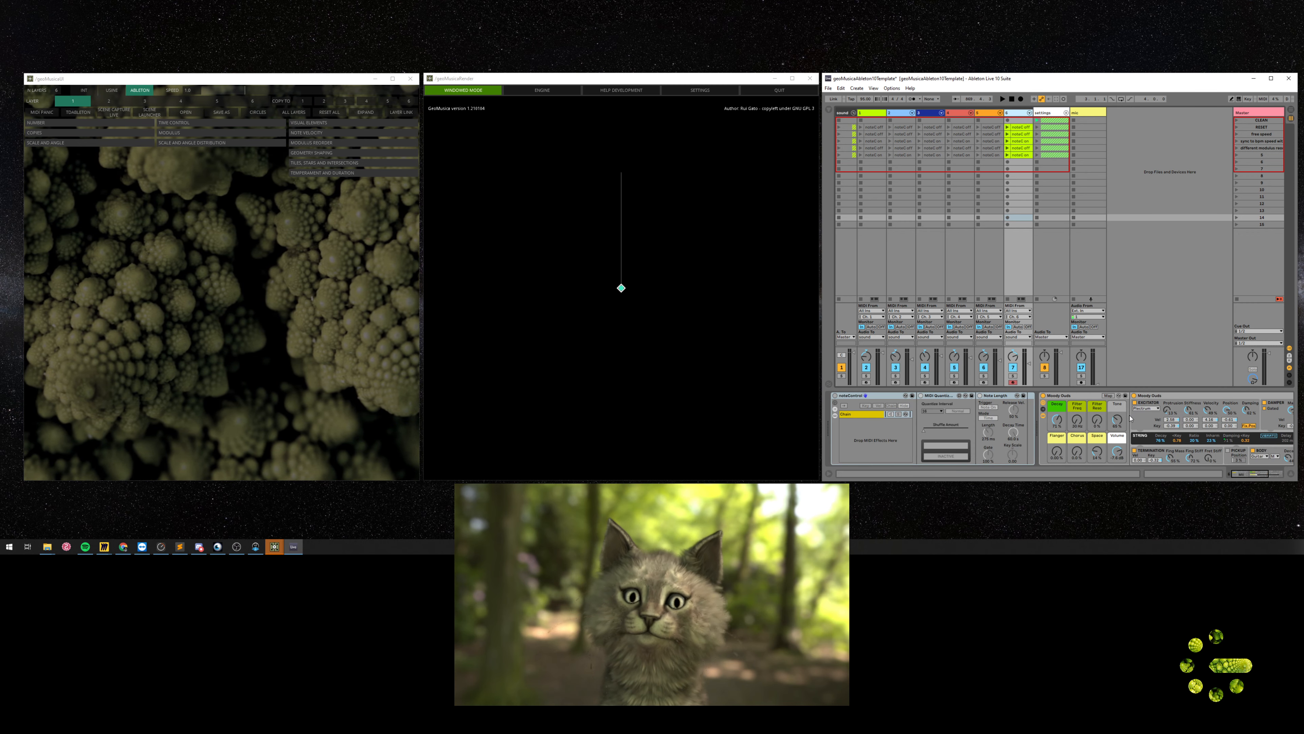
left_click(872, 115)
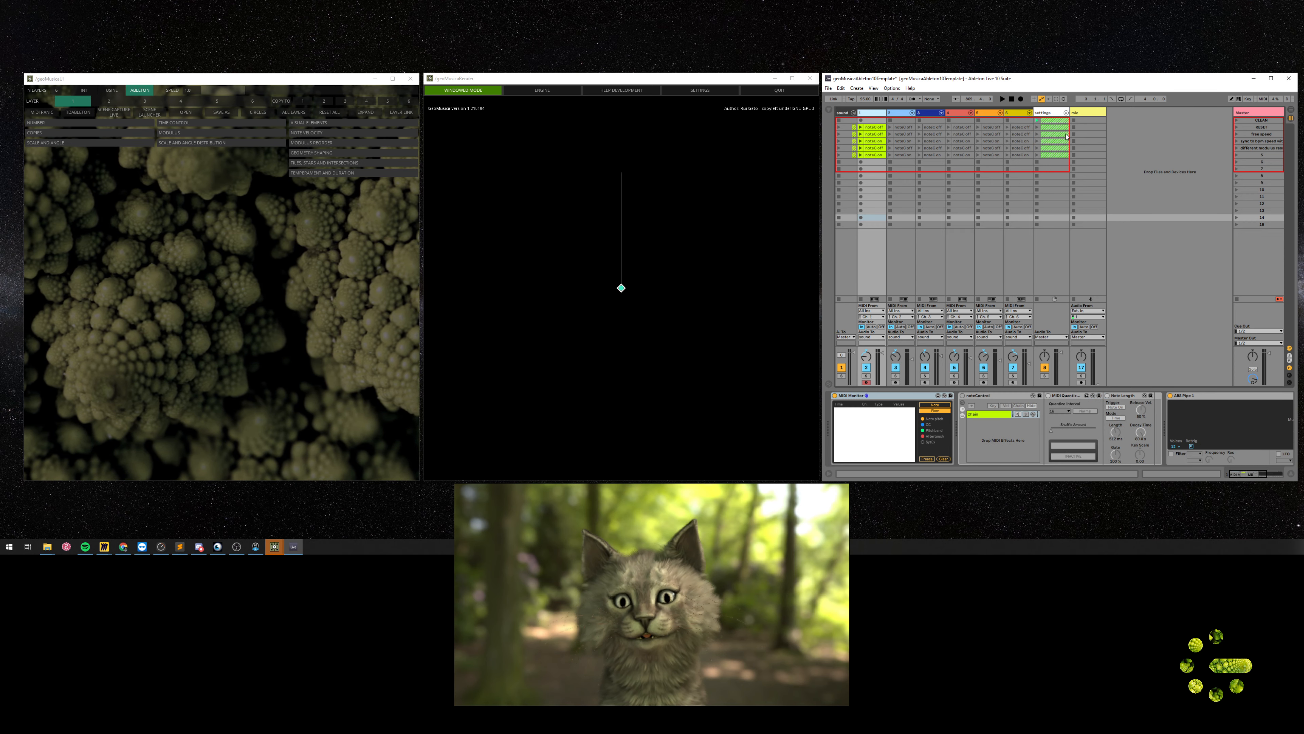
left_click(996, 401)
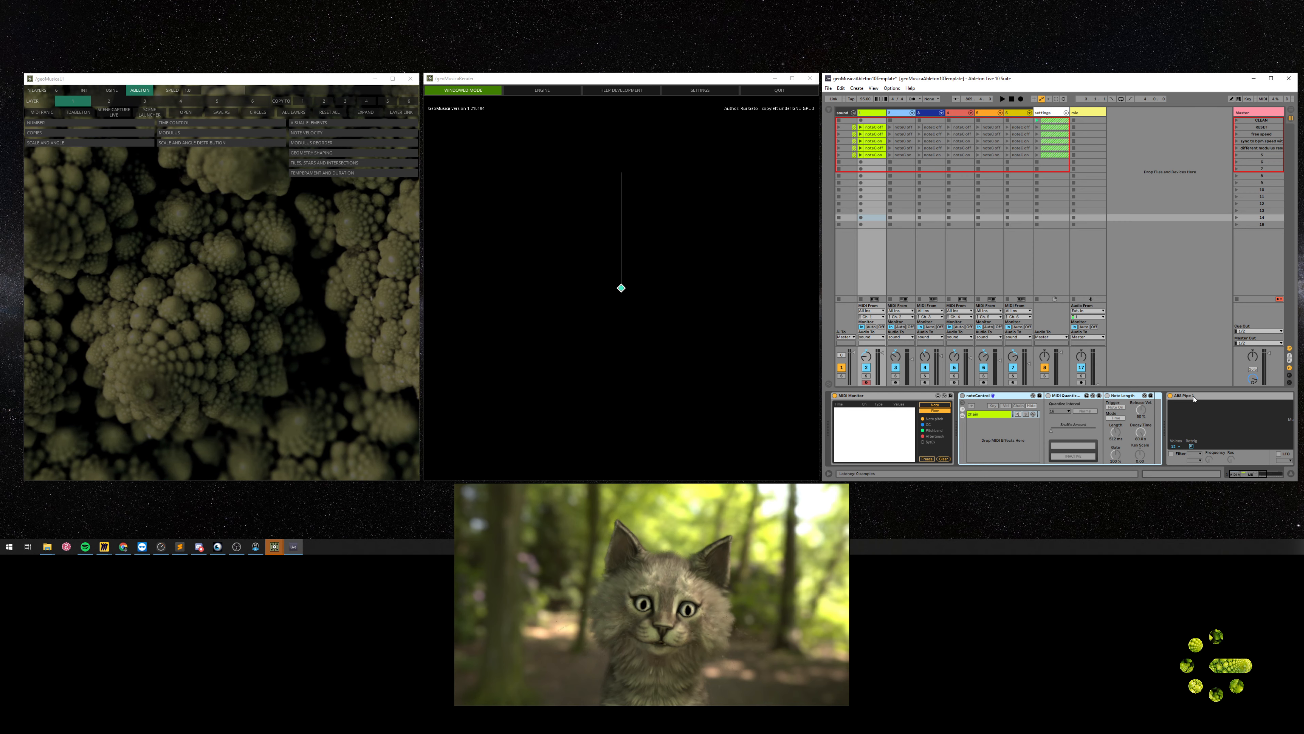
left_click(905, 118)
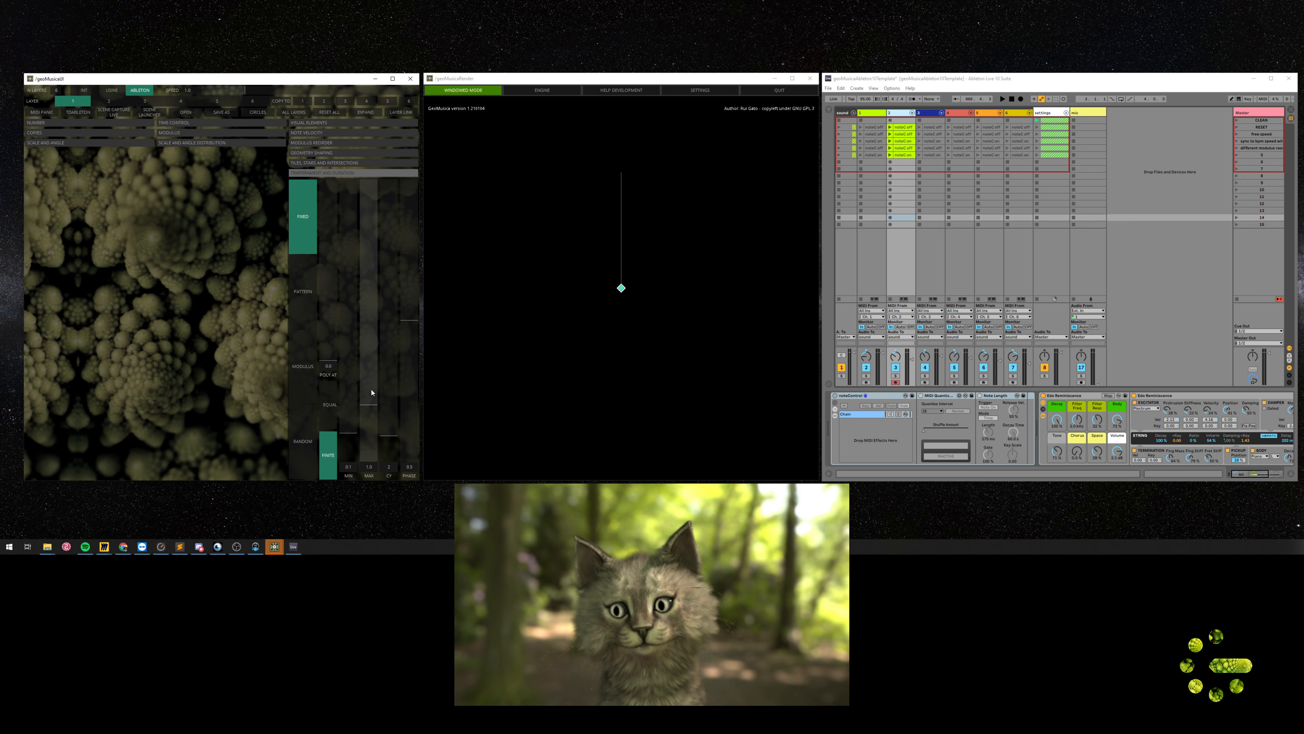
- In geoMusicaUI's temperament and duration section, switch the duration mode to RANDOM and raise MAX to about 1.89
mouse_move(372, 393)
left_mouse_down()
mouse_move(371, 256)
mouse_move(372, 422)
mouse_move(372, 410)
left_mouse_up()
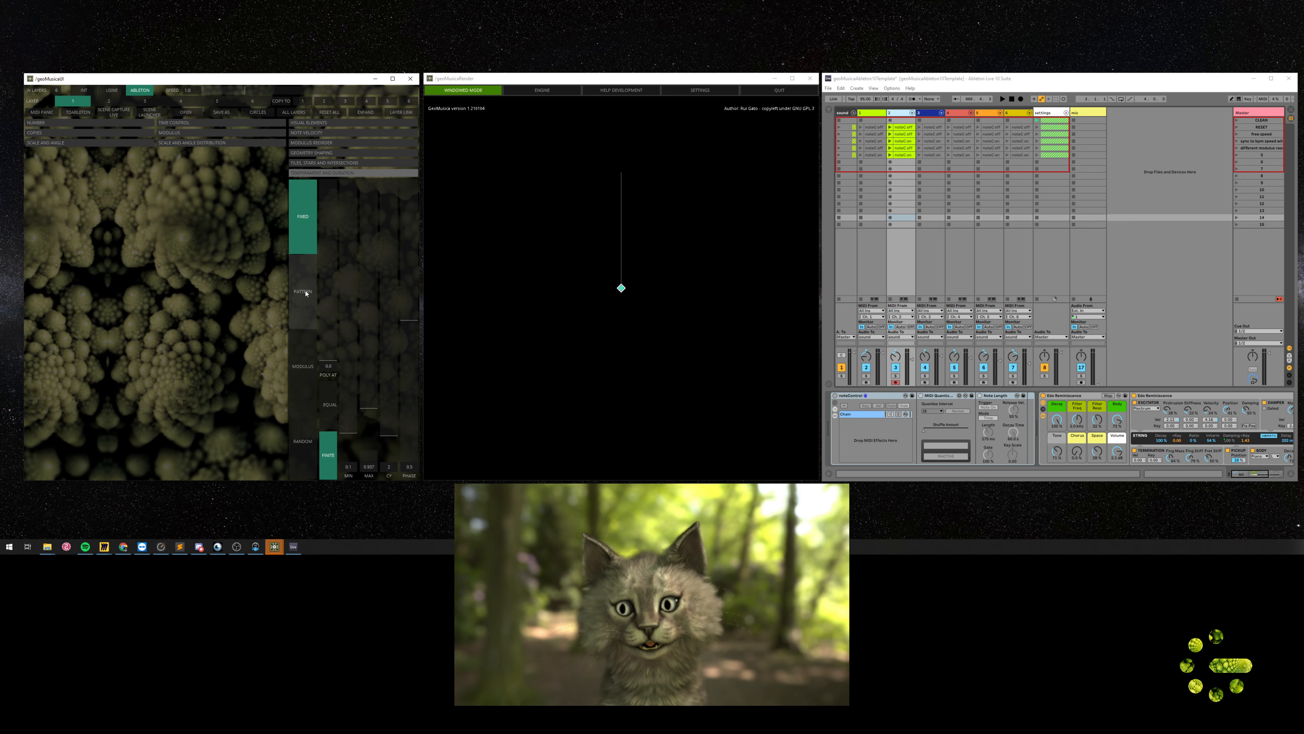
left_click(297, 433)
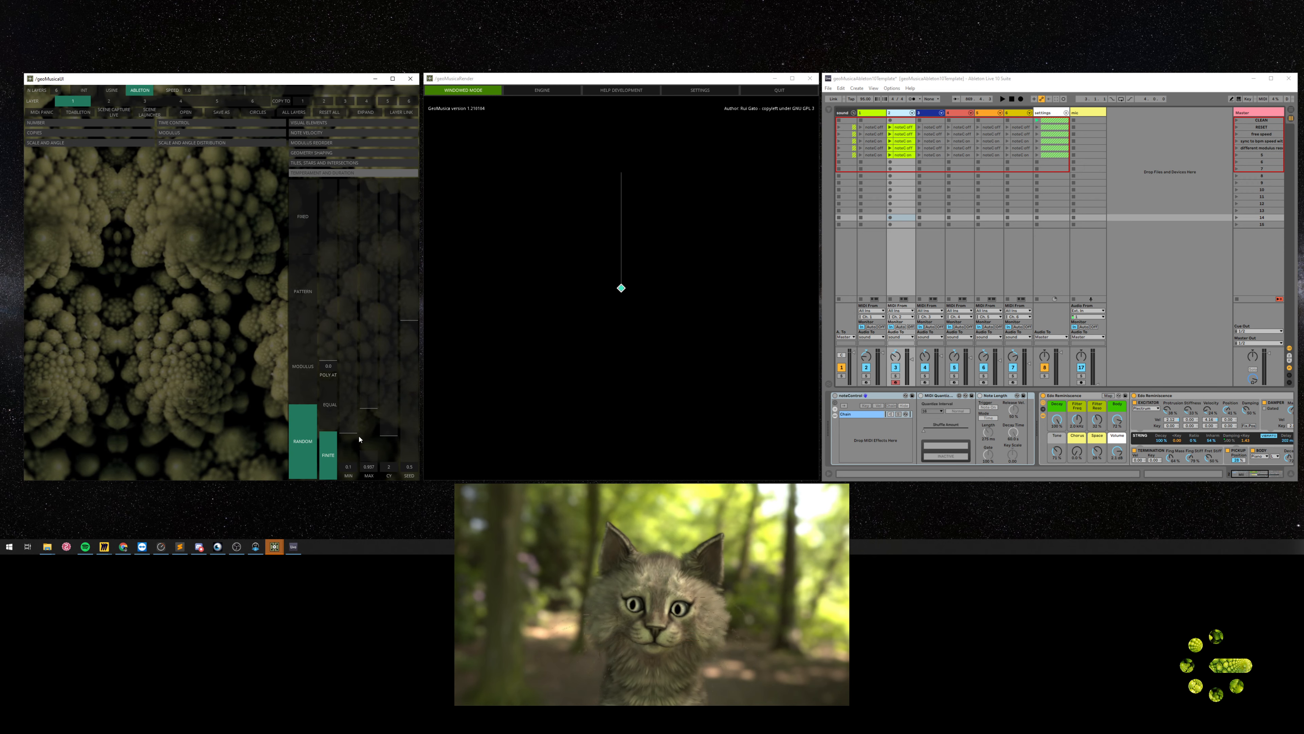
left_click_drag(360, 439, 365, 361)
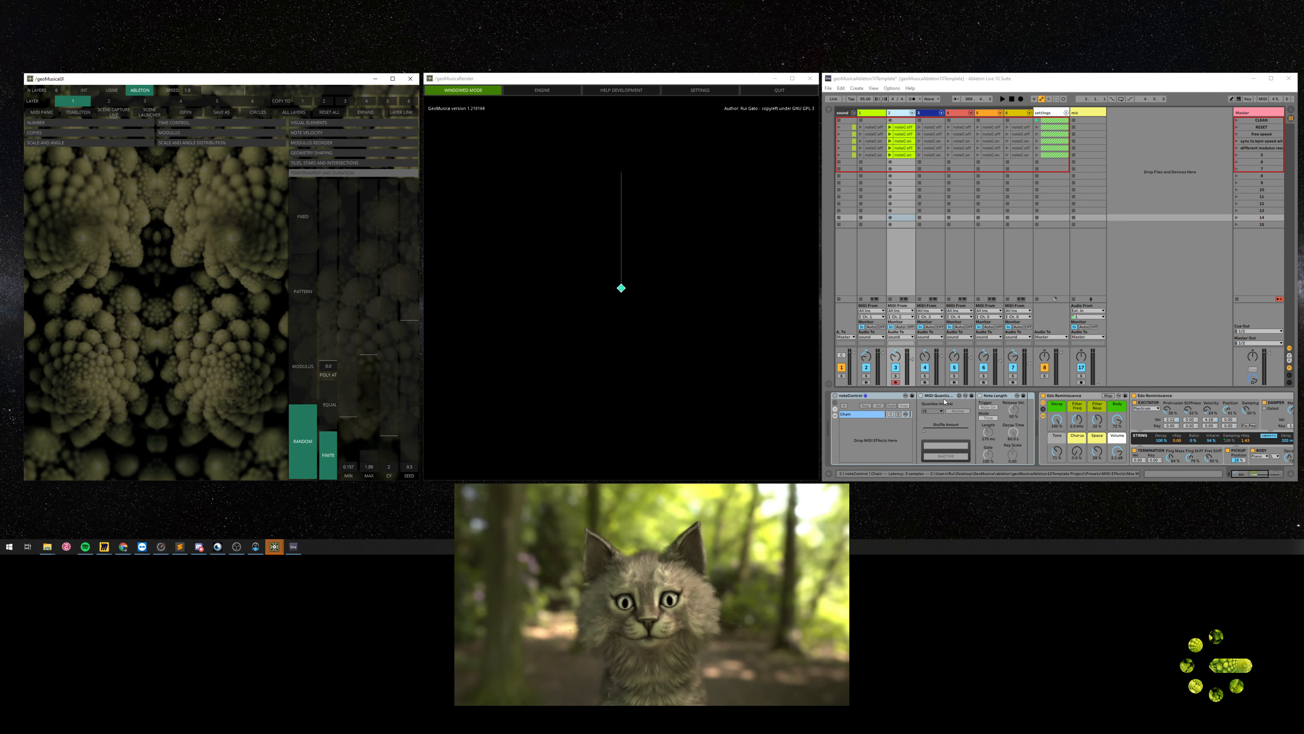
- Toggle track 2's noteControl rack in Live, collapse geoMusicaUI's temperament and duration section, and compare the device chains of tracks 1, 2, 3 and 6
left_click(835, 396)
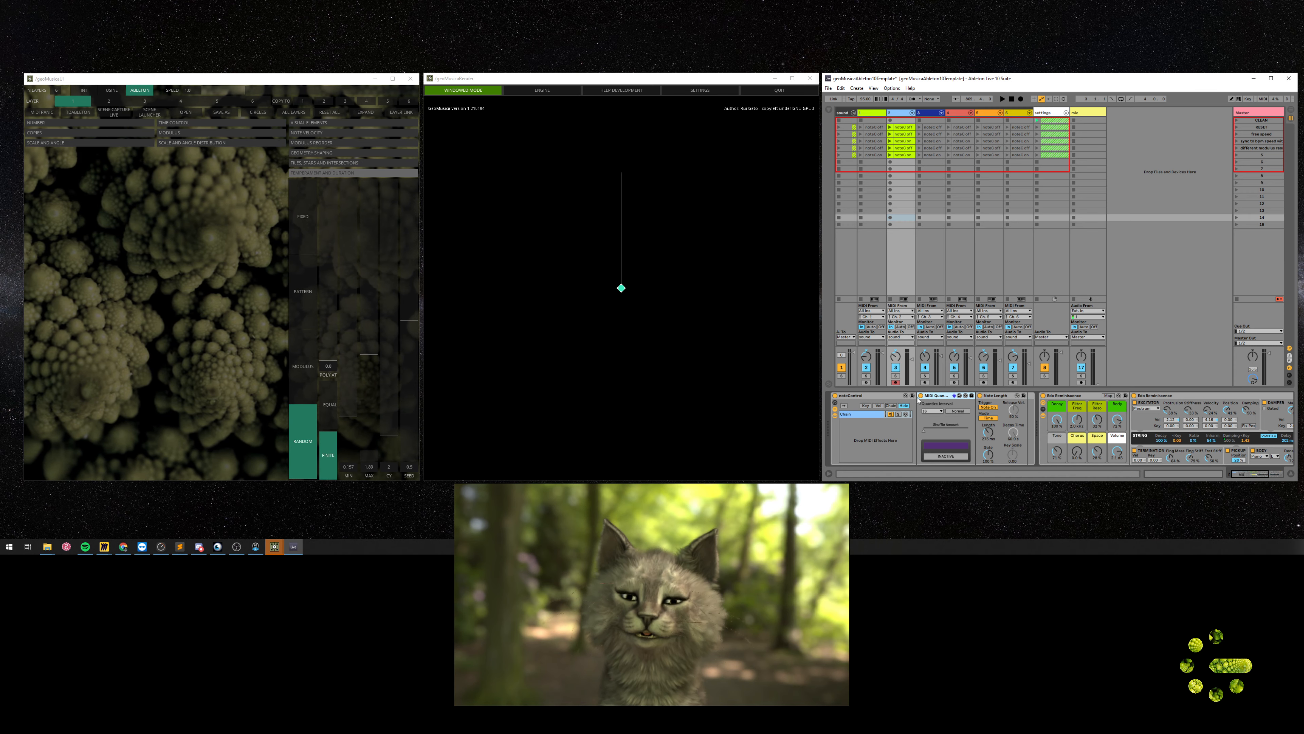
left_click(835, 396)
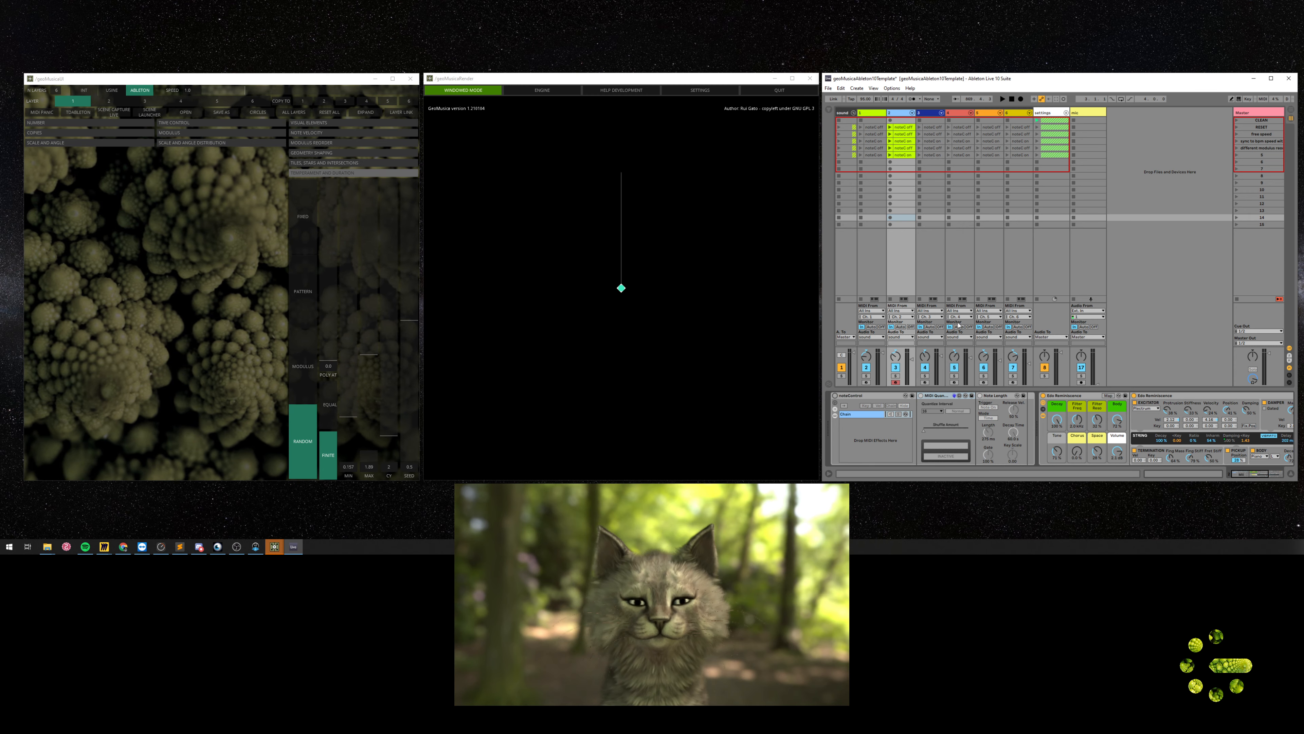
left_click(872, 114)
left_click(893, 113)
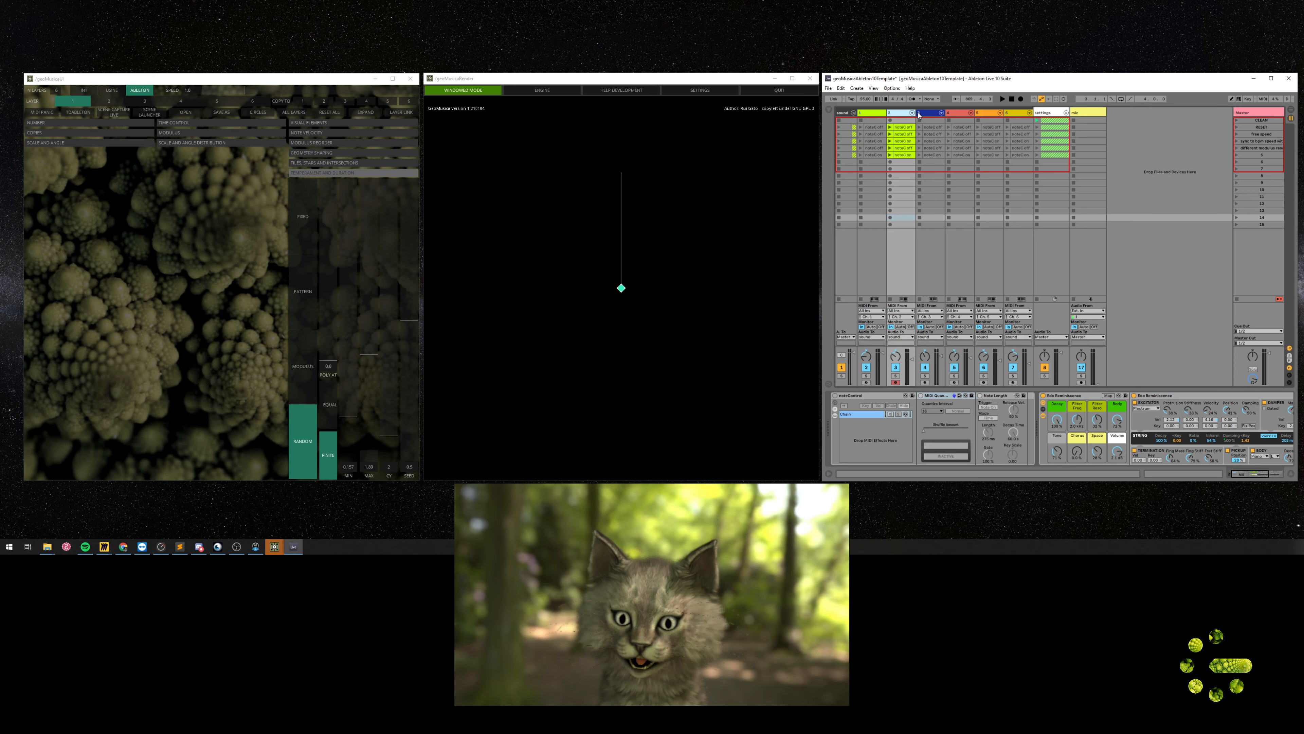
left_click(931, 114)
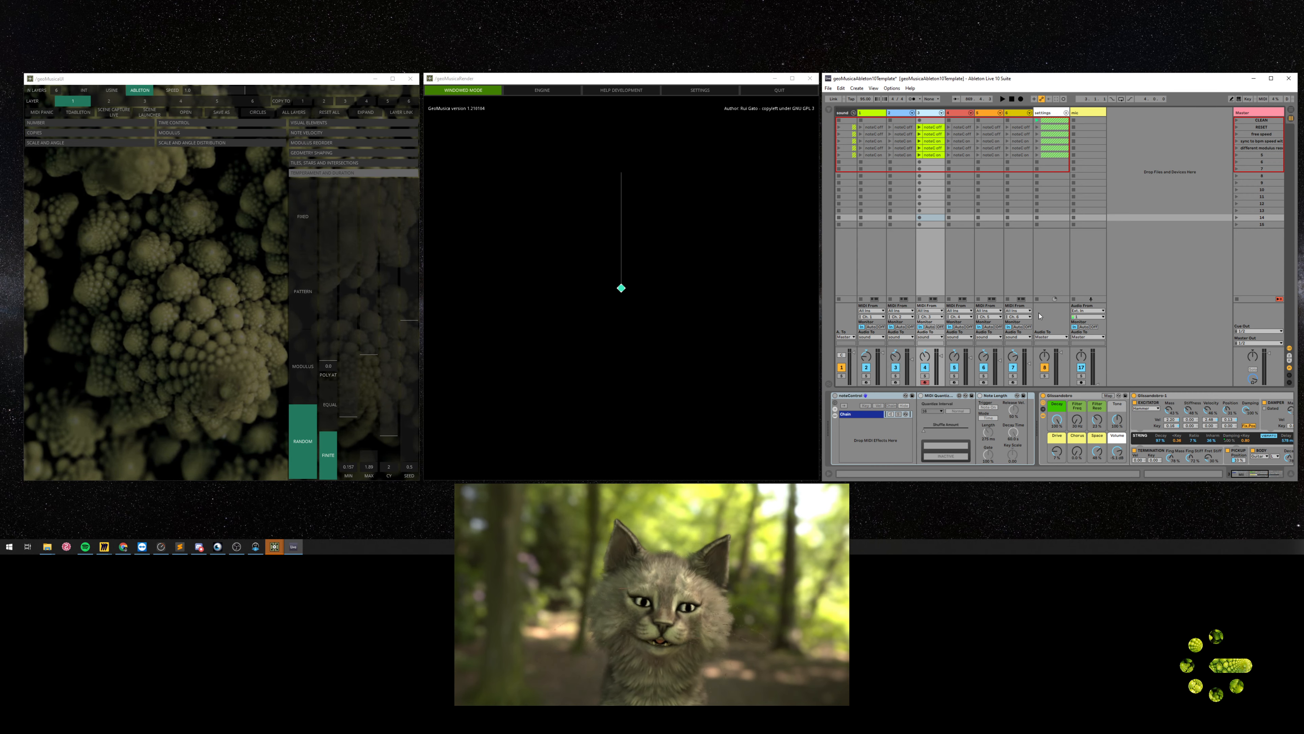
left_click(343, 176)
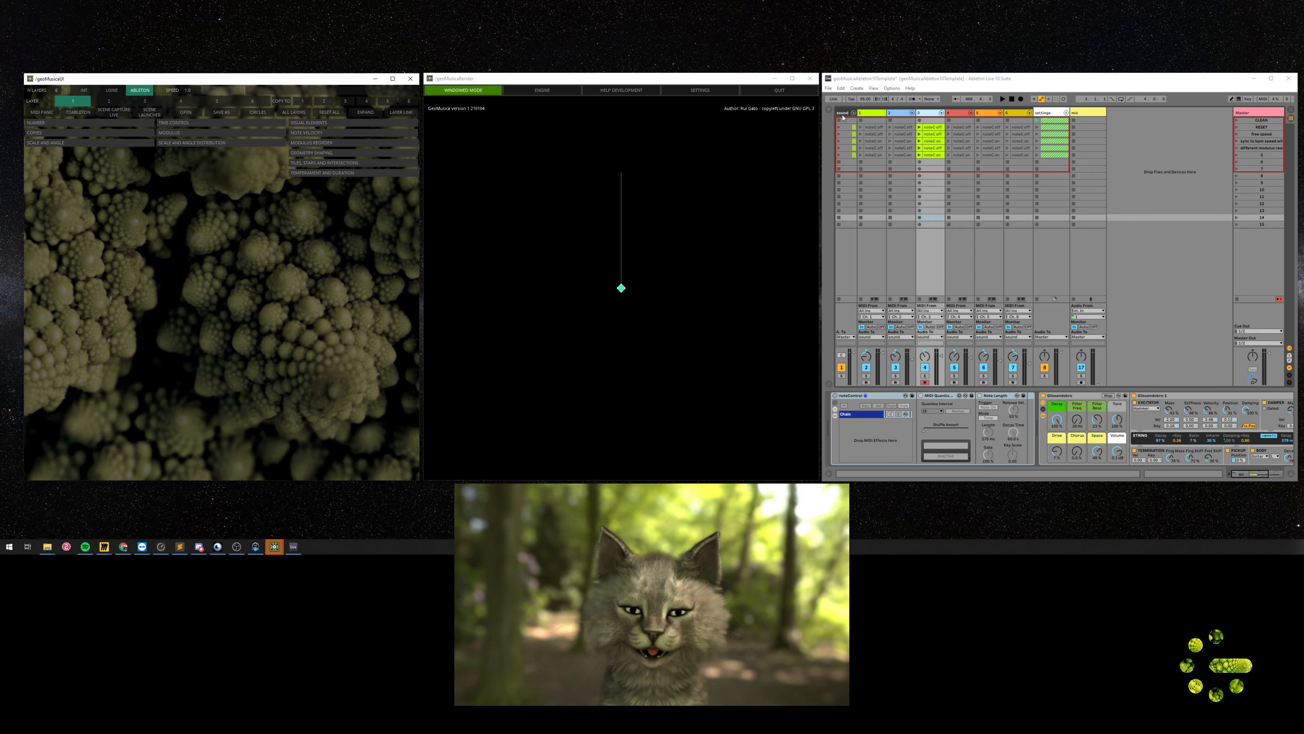
left_click(1016, 117)
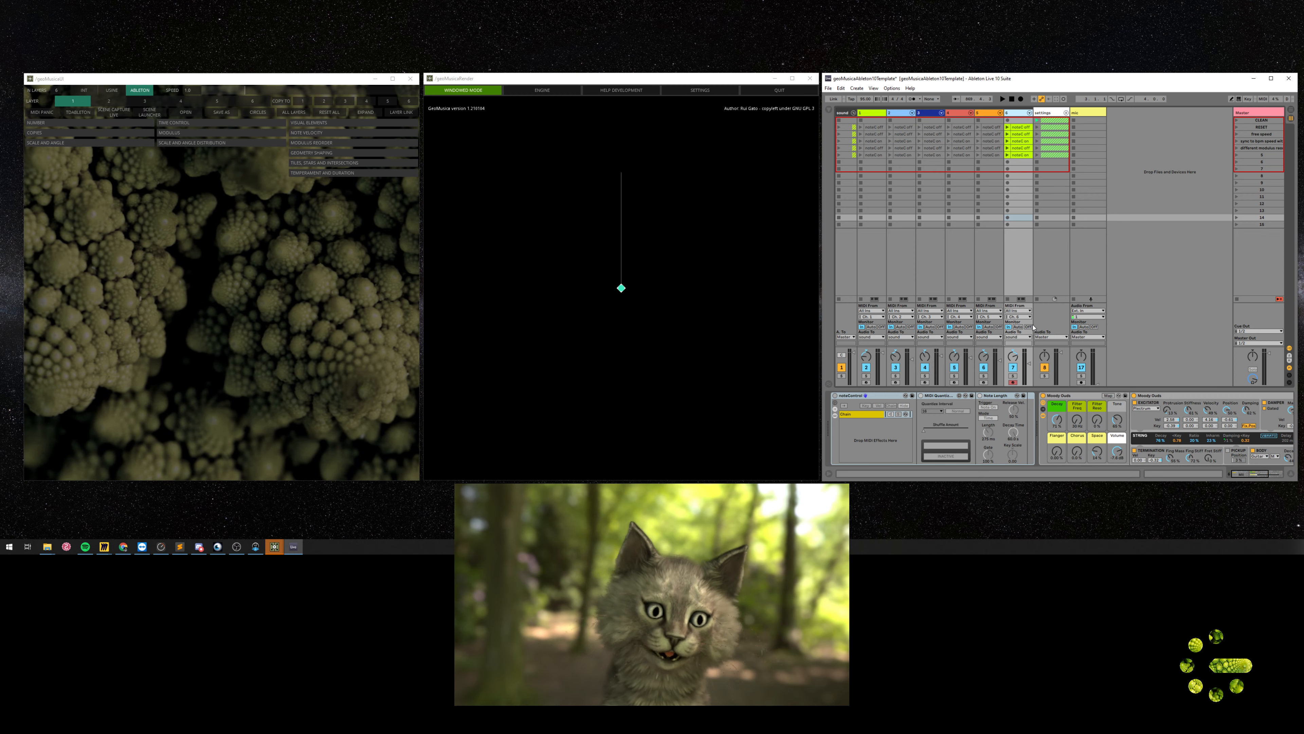
- Fold the sound group, unfold the settings group and examine the devices on the layer1, layer6, master control and masterTempo tracks
left_click(854, 114)
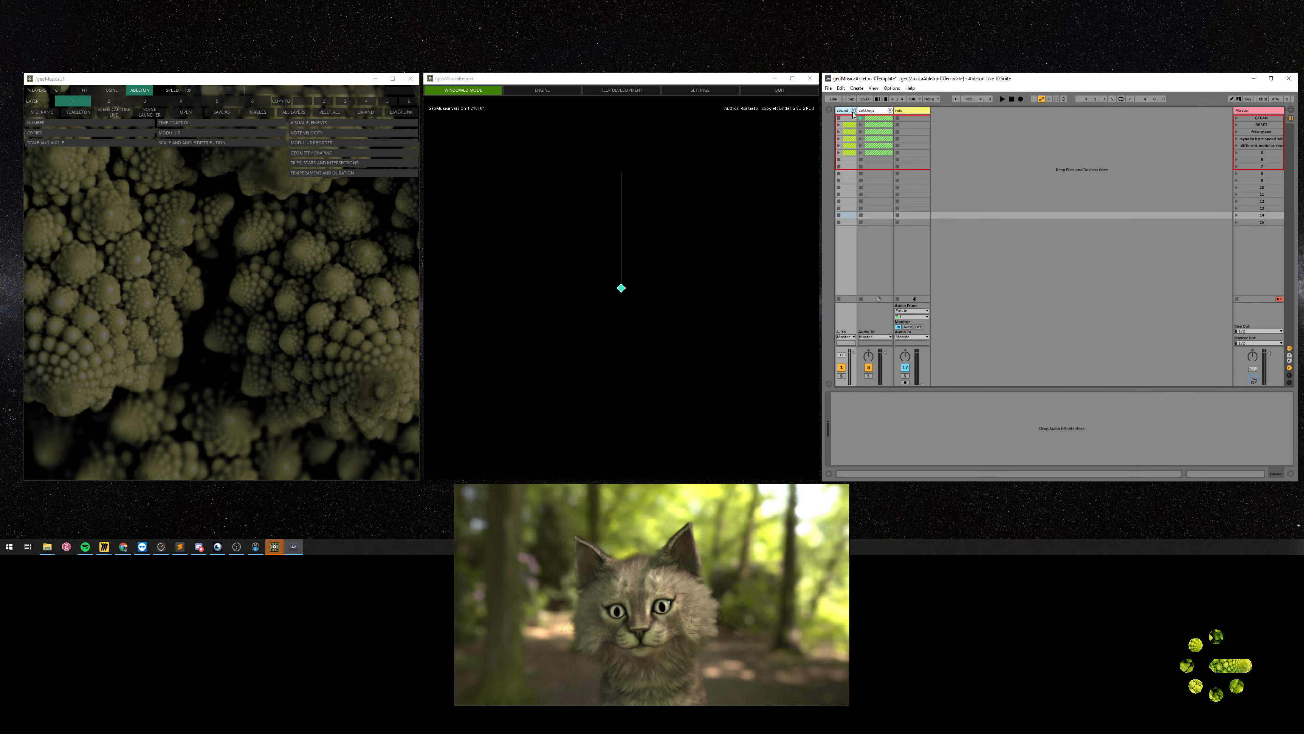
left_click(890, 110)
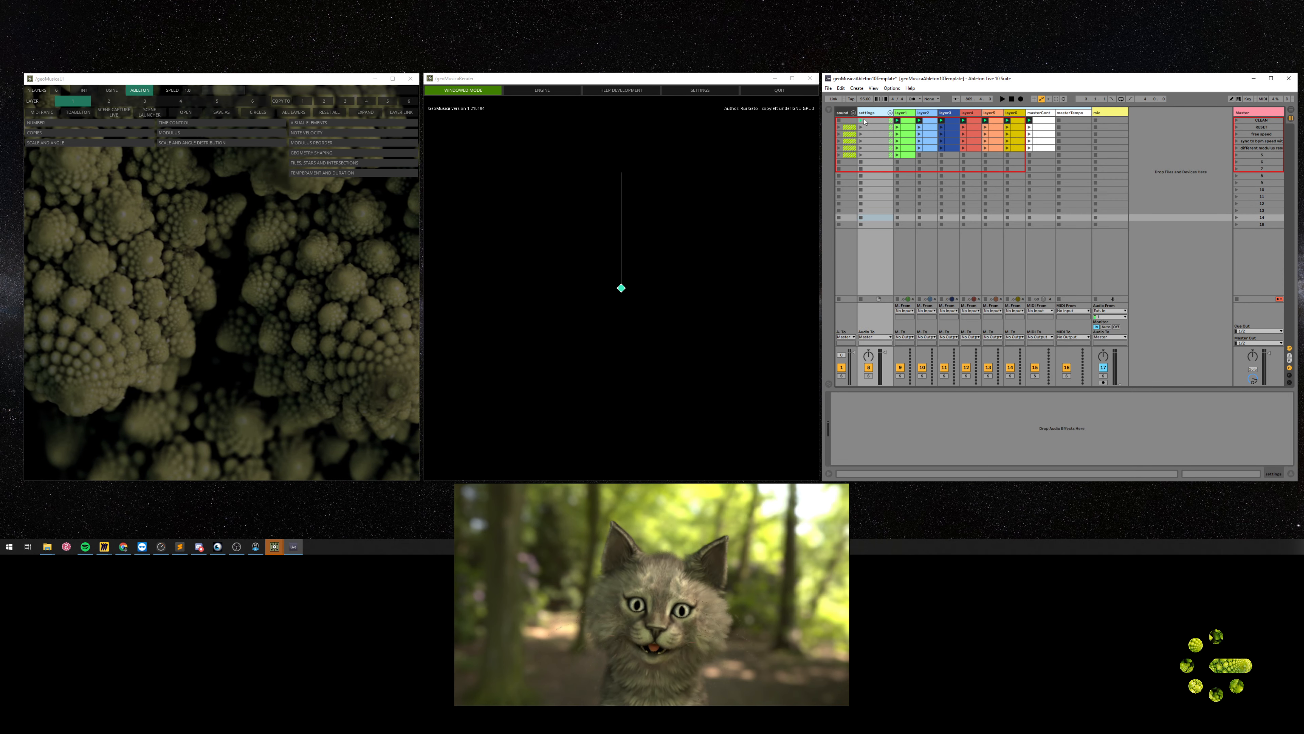
left_click(902, 114)
left_click(1014, 114)
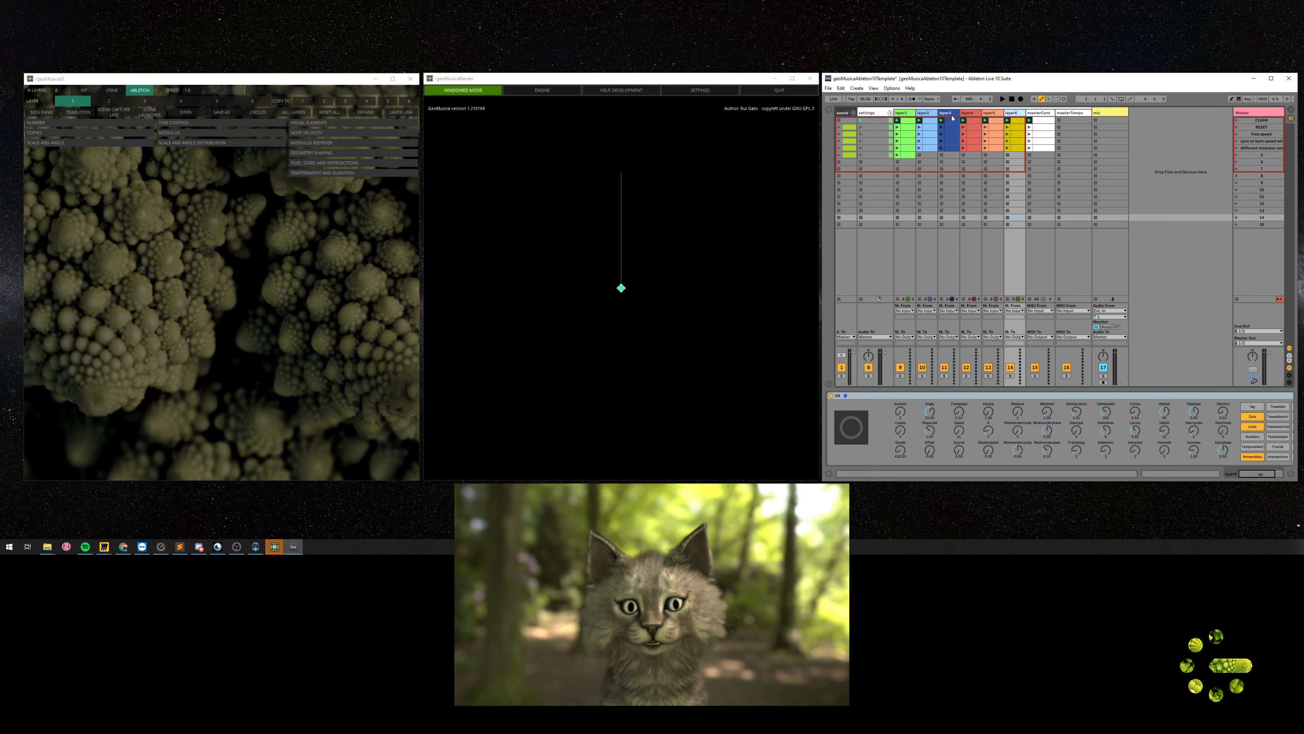
left_click(1041, 114)
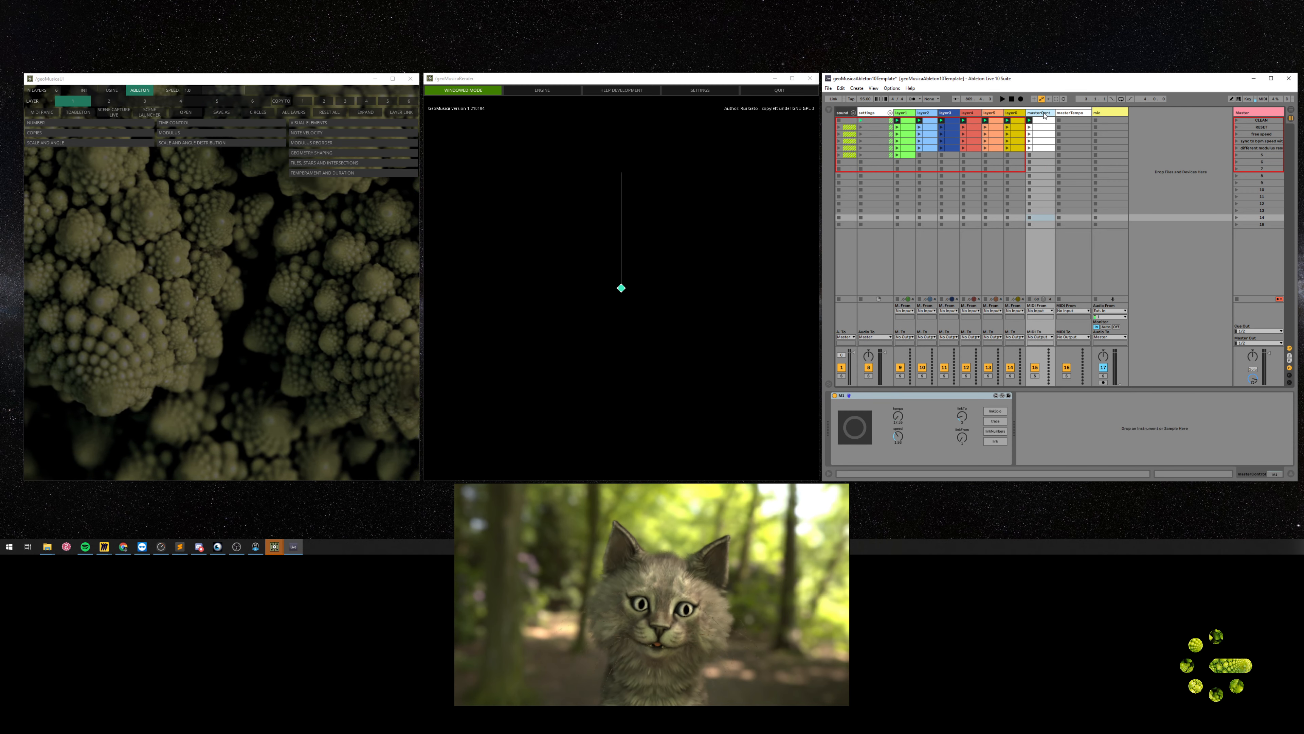
left_click(1080, 119)
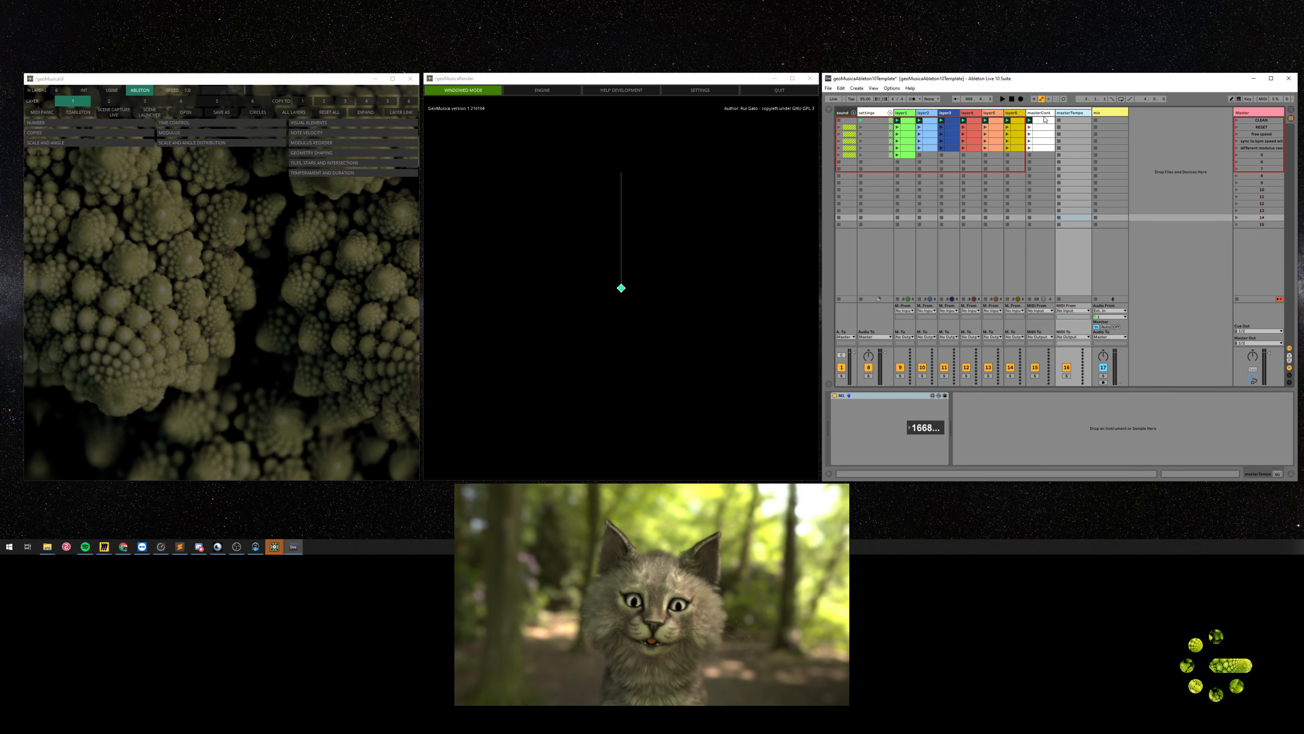
left_click(1044, 113)
left_click(1059, 114)
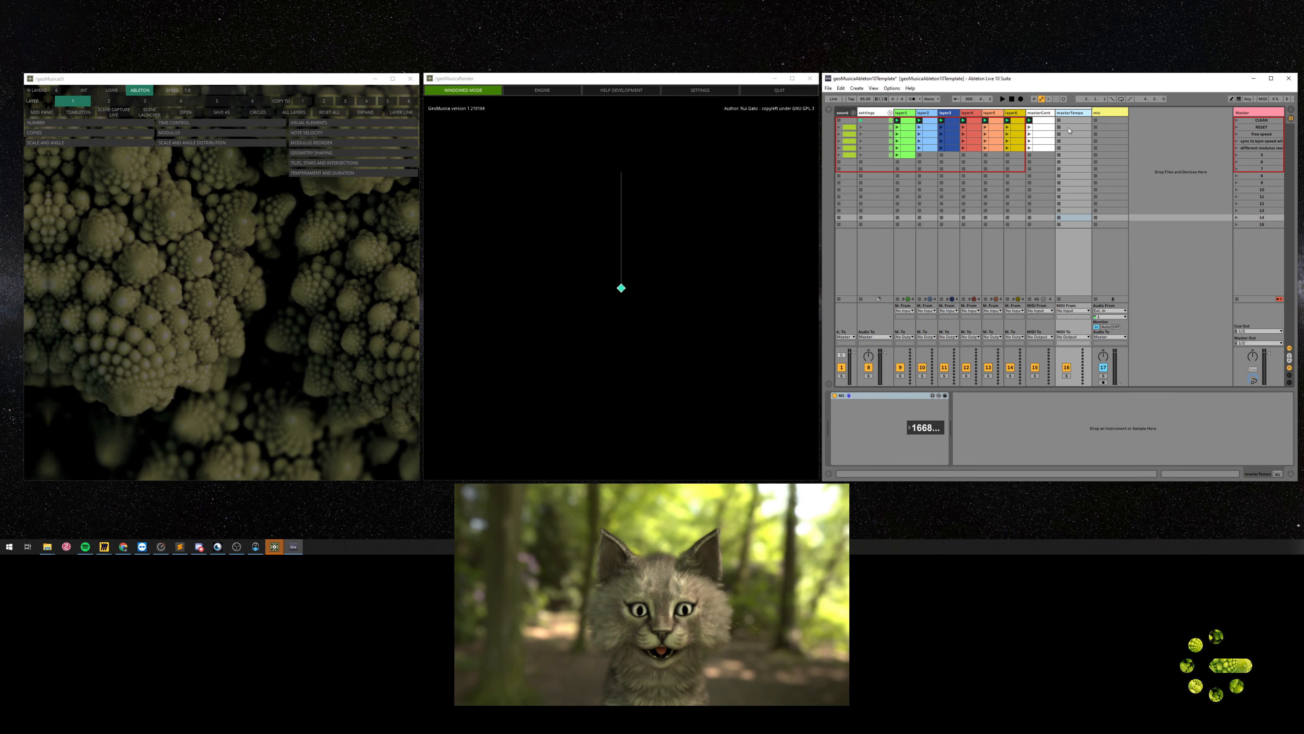
left_click(1071, 119)
left_click(1072, 113)
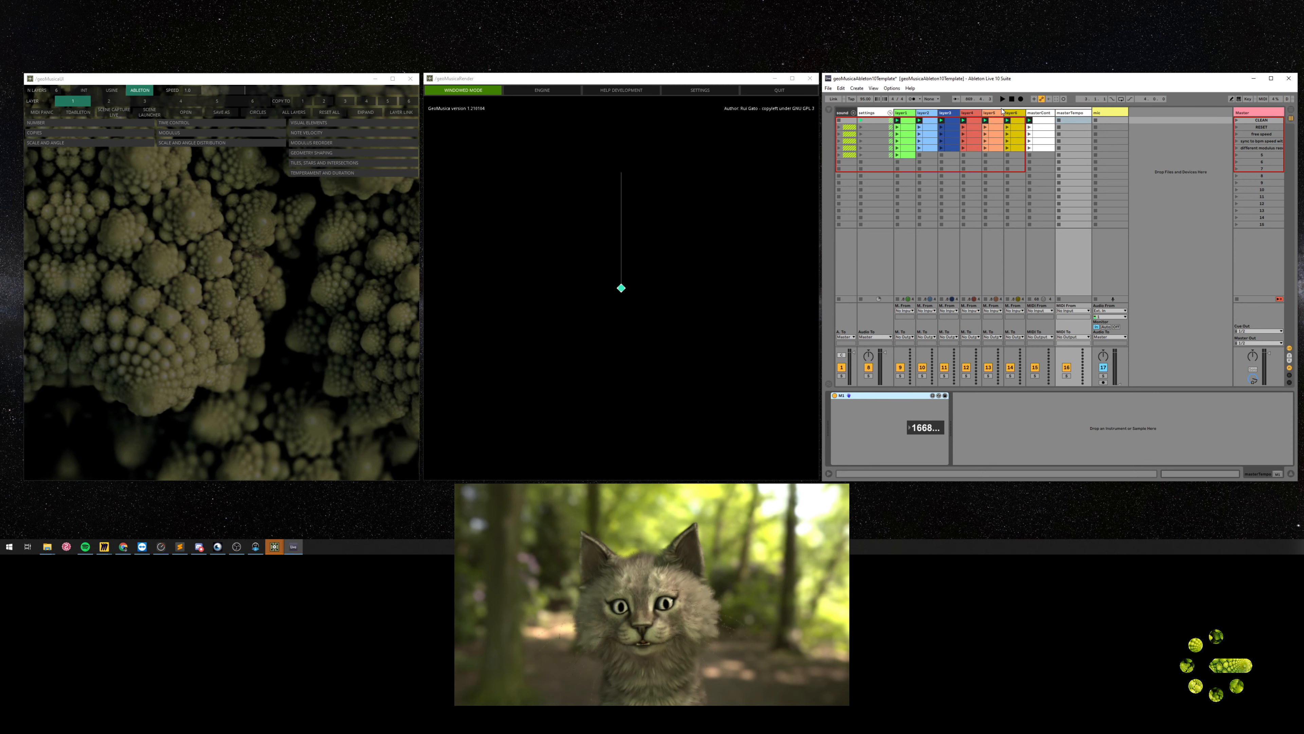
- Stop Live's playback and look through the master control track's clips, including the free speed and tempo scenes
left_click(1011, 99)
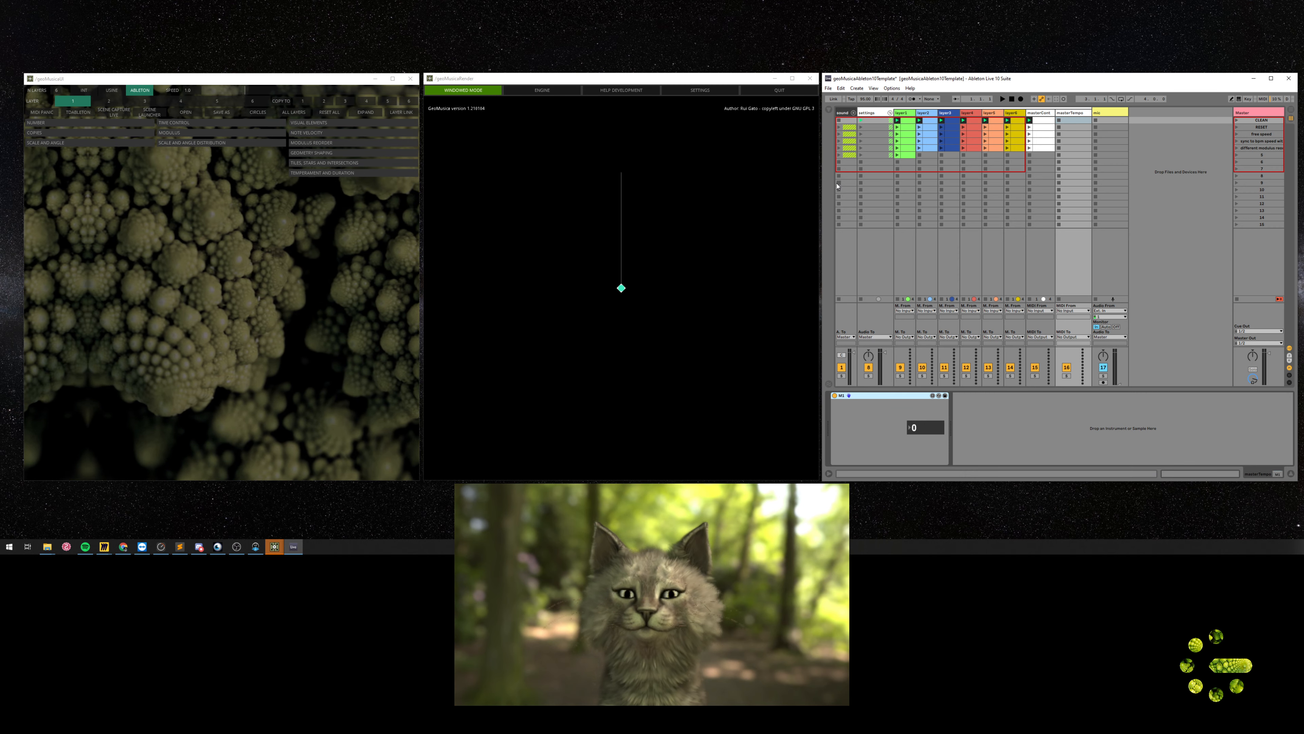
left_click(1043, 113)
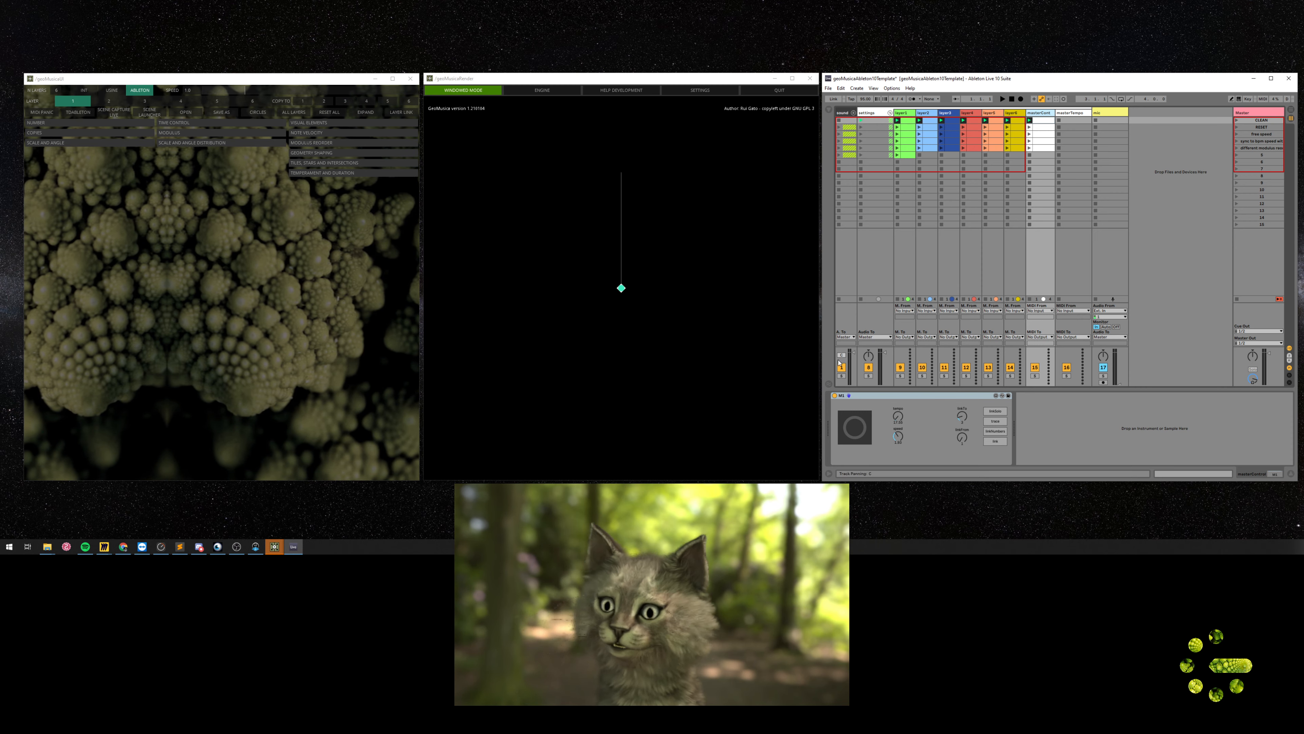
left_click(1036, 135)
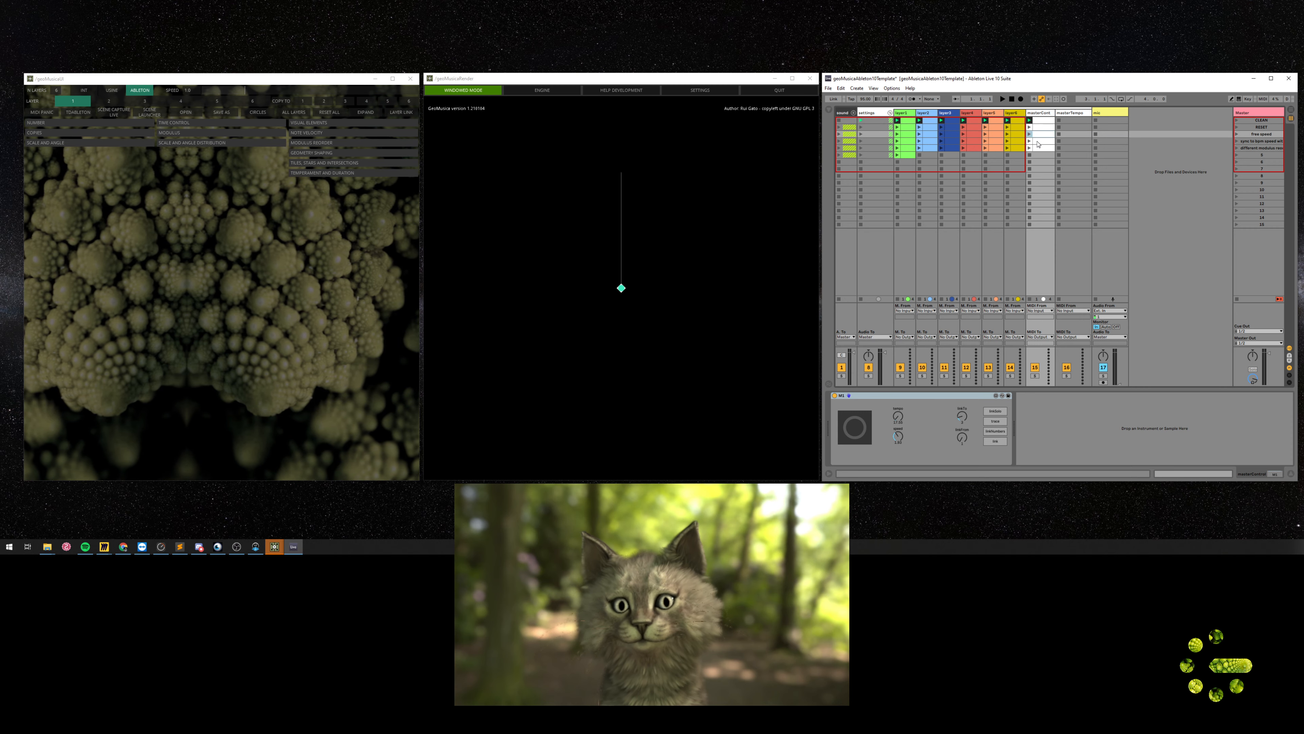
left_click(1036, 140)
left_click(1036, 148)
key("Up")
key("Up")
key("Up")
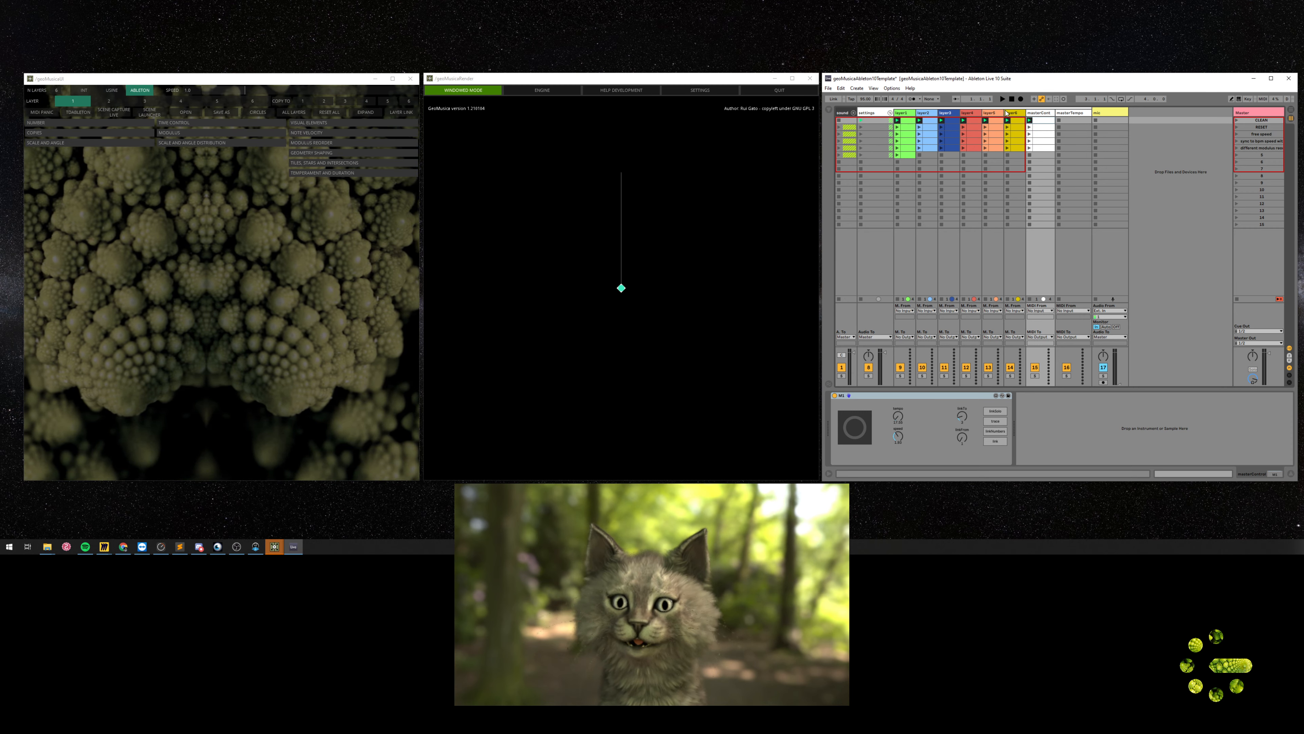
- Duplicate the layer6 track in the settings group and let the duplicate name be fixed automatically
left_click(909, 117)
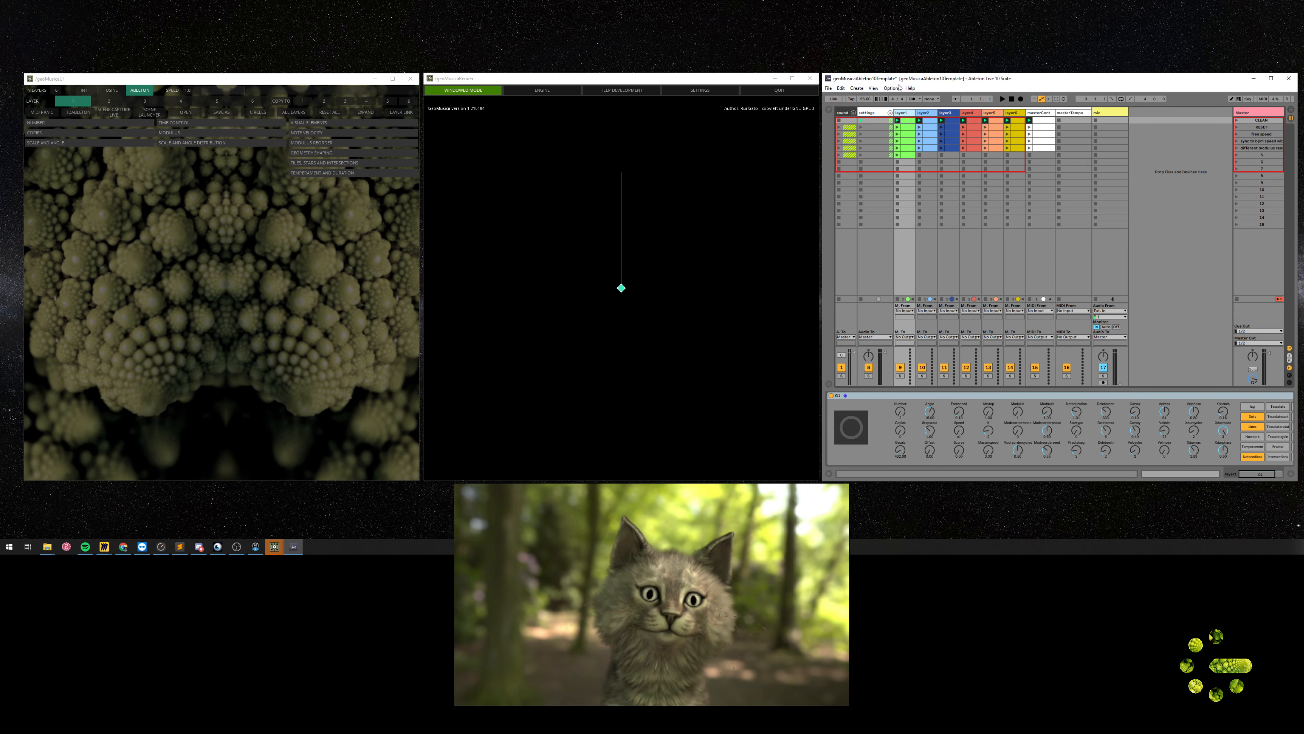
left_click(1014, 114)
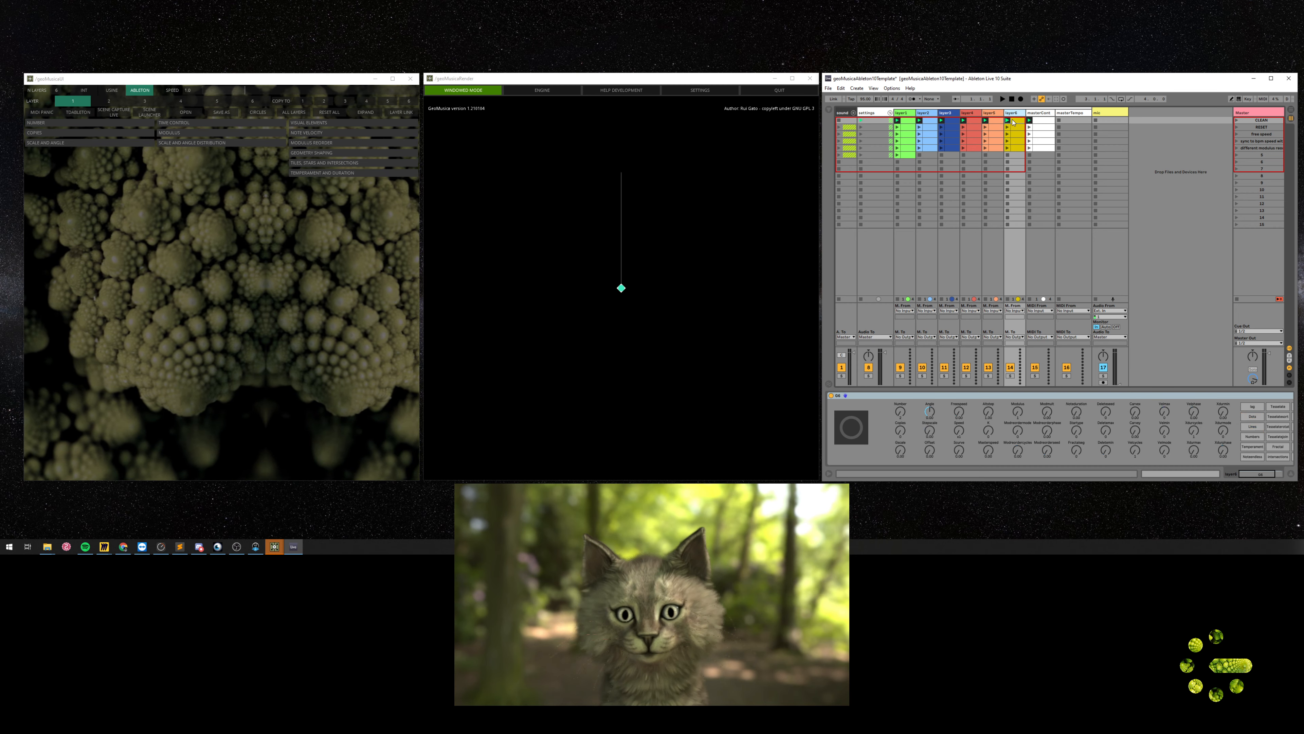
key("ctrl+d")
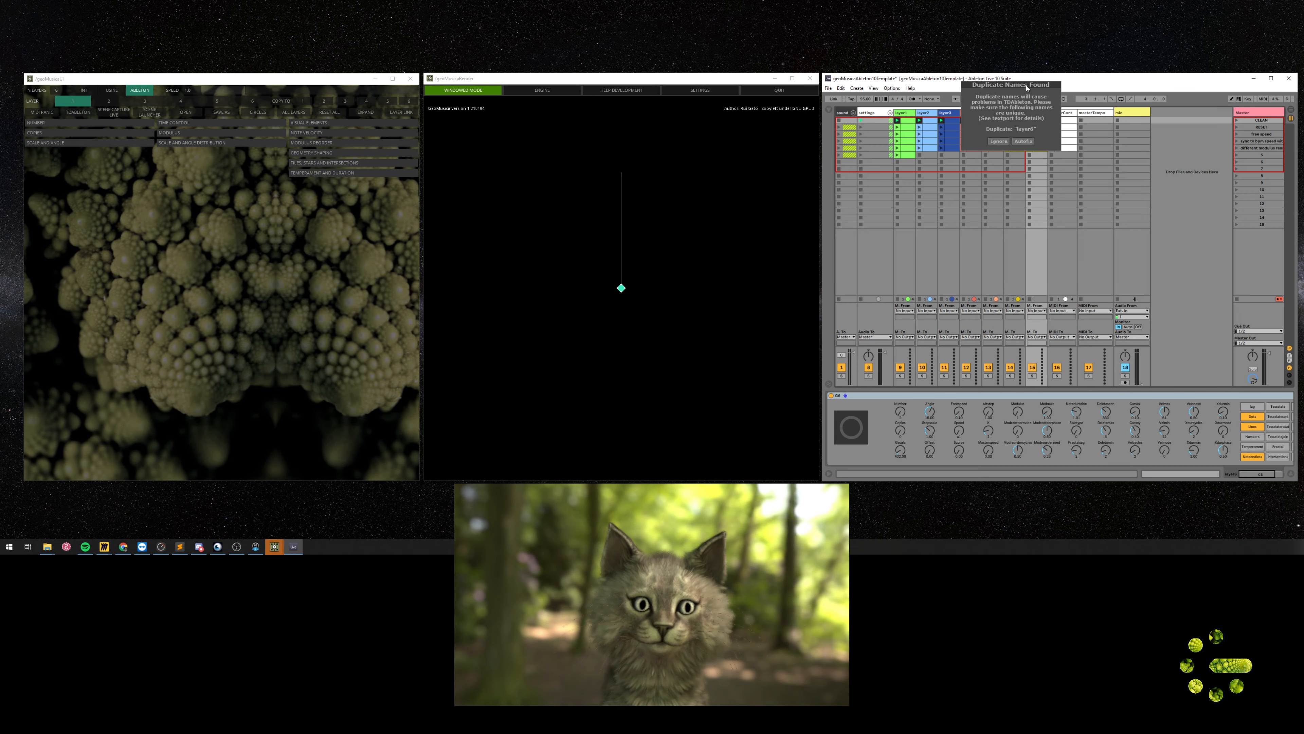
left_click(1024, 142)
- Rename the duplicated layer track as layer7
left_click(1036, 114)
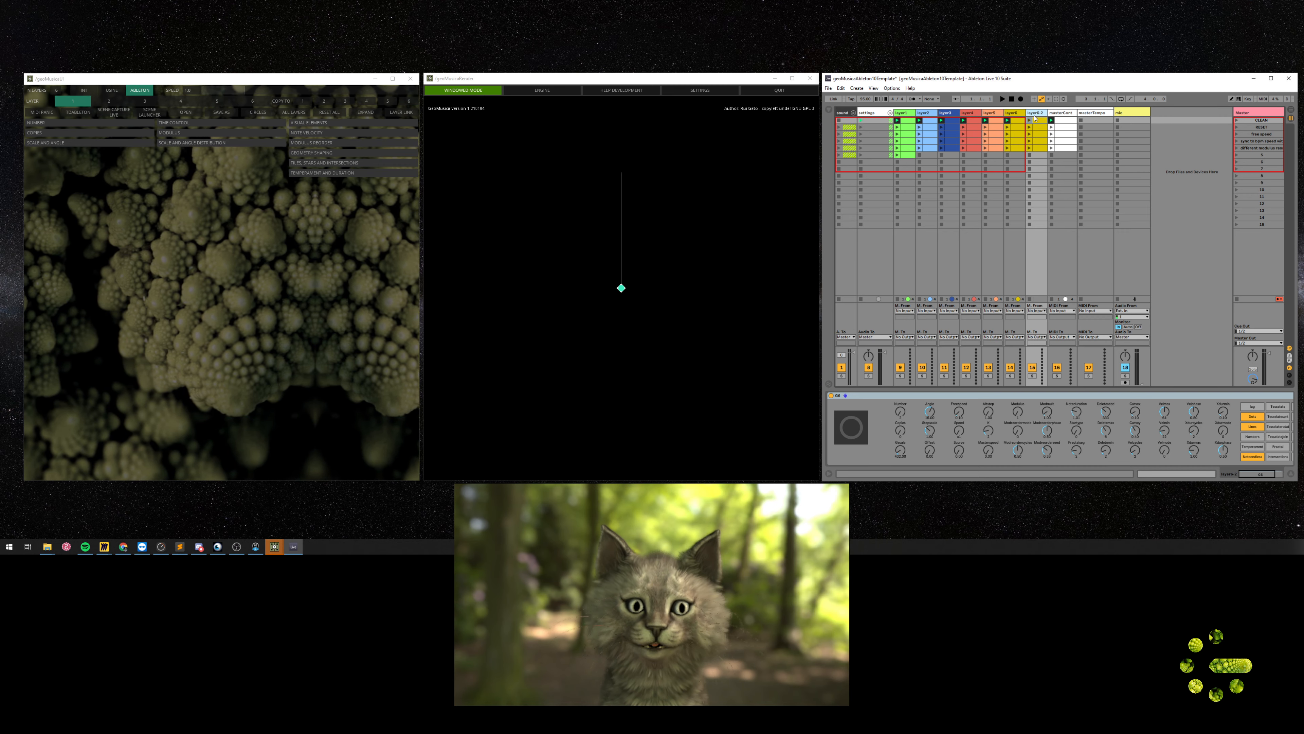
key("ctrl+r")
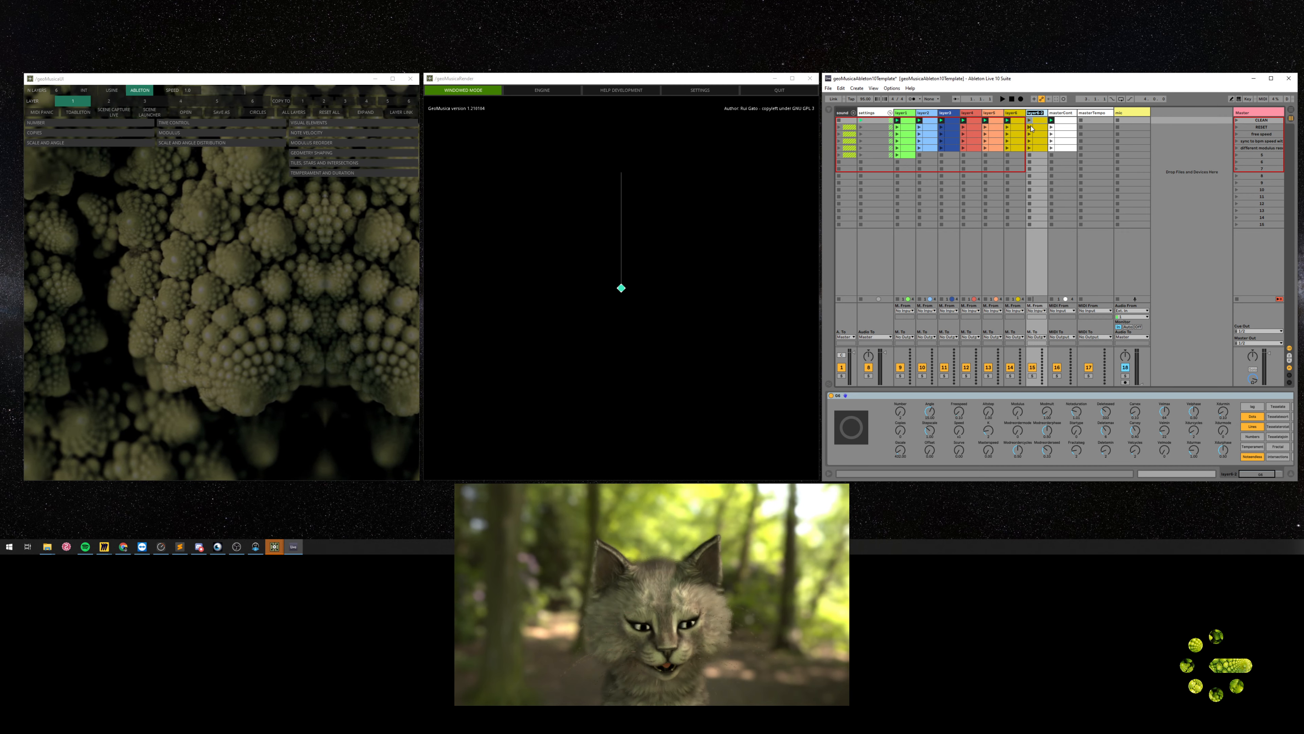
type("layer")
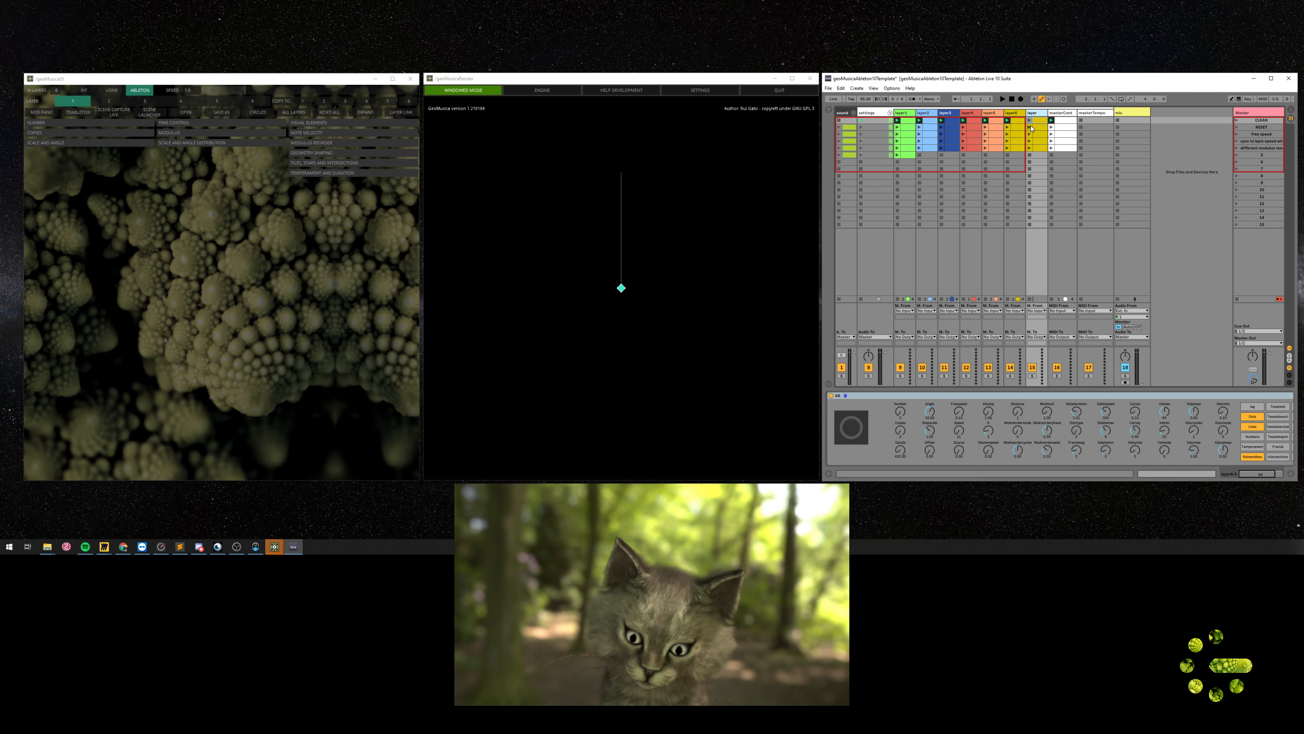
type("7")
key("Return")
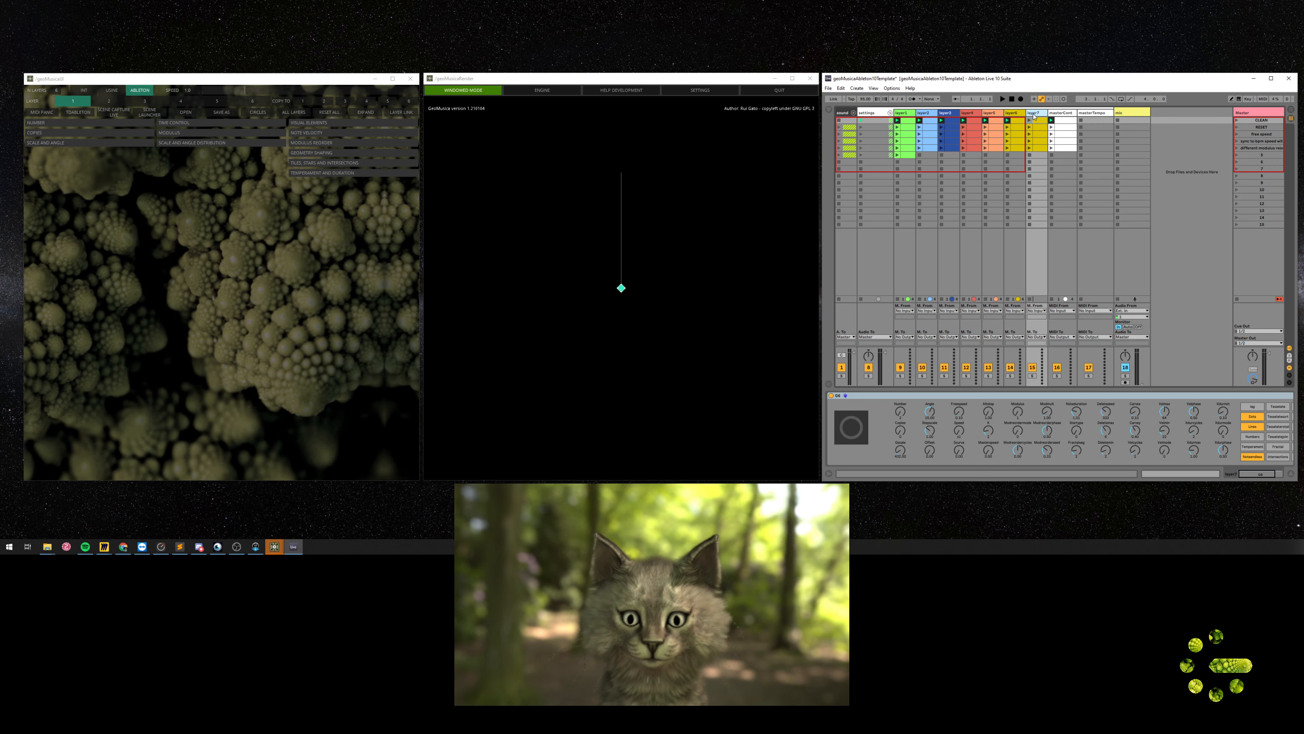
- Set the number of layers to 7 in geoMusicaUI and enlarge the new layer's scale from the layer7 device in Live
left_click(839, 396)
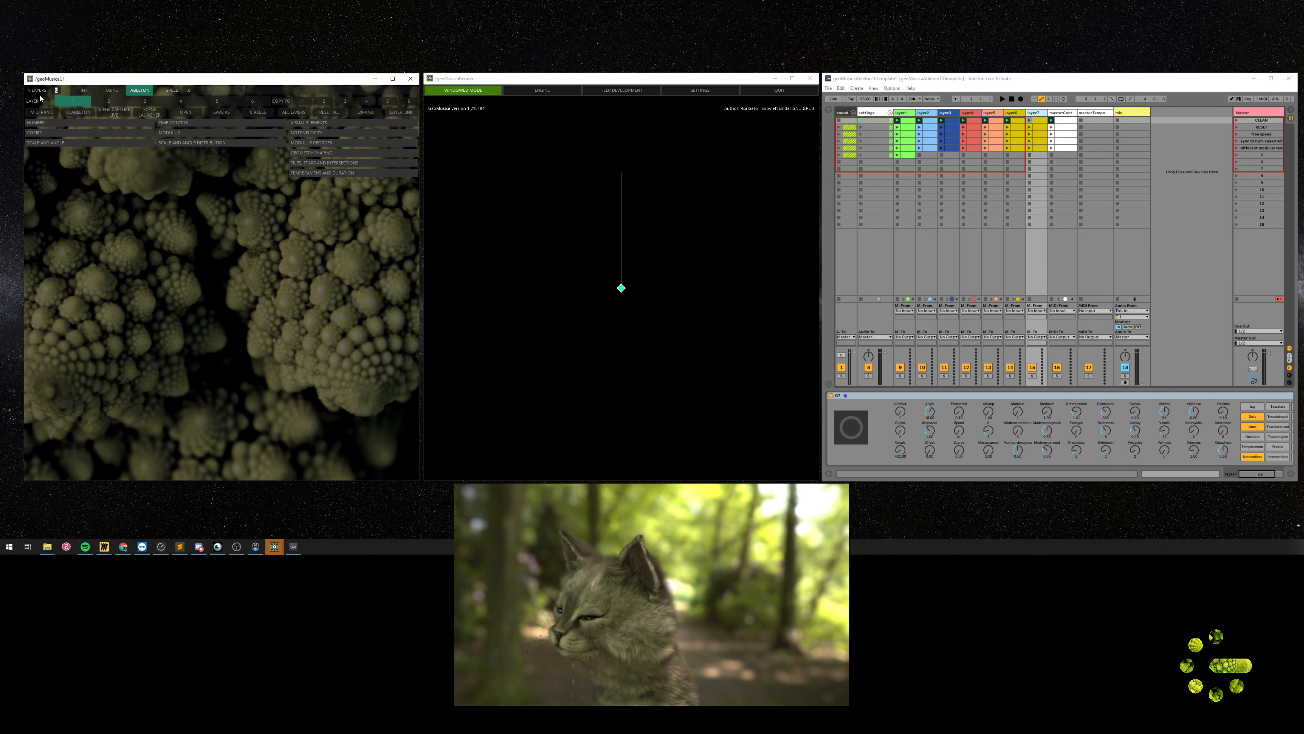
key("Return")
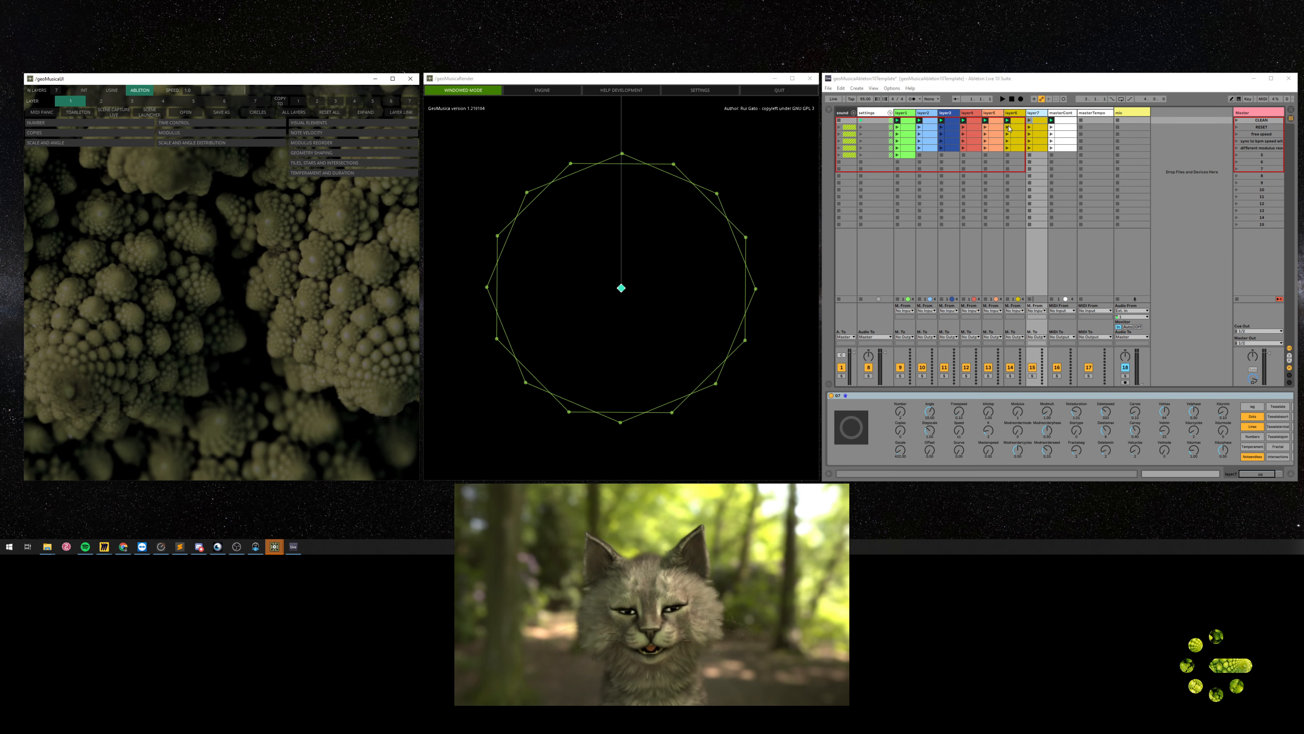
left_click(1036, 114)
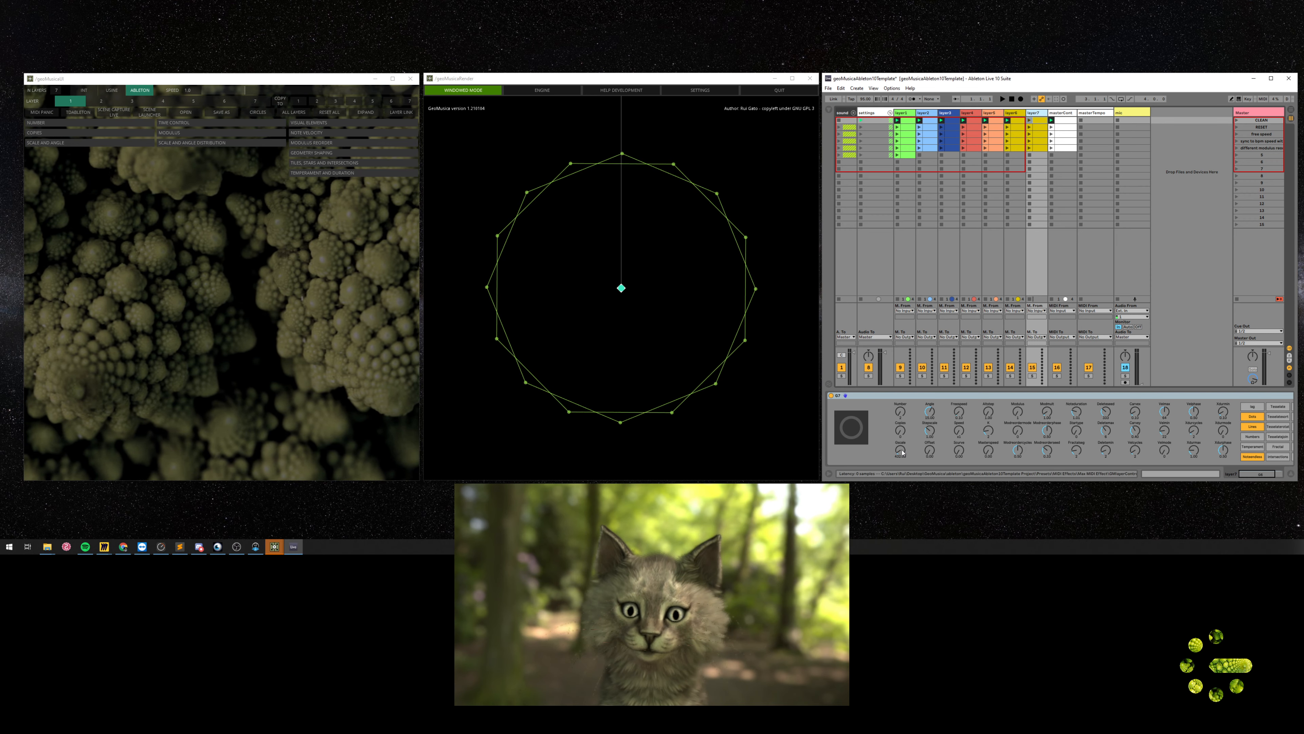
left_click_drag(900, 451, 900, 451)
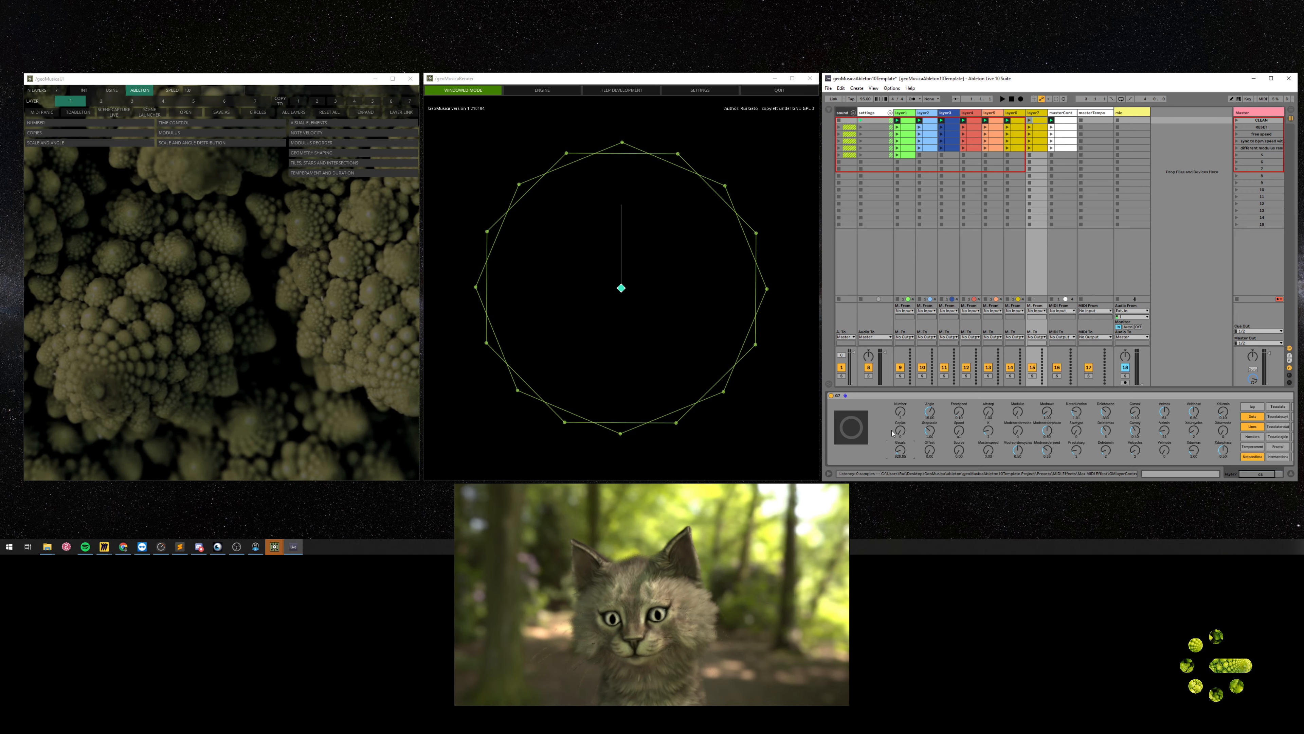
- Select layer 7 in geoMusicaUI, open its scale and angle section and adjust its scale to about 571
left_click(260, 101)
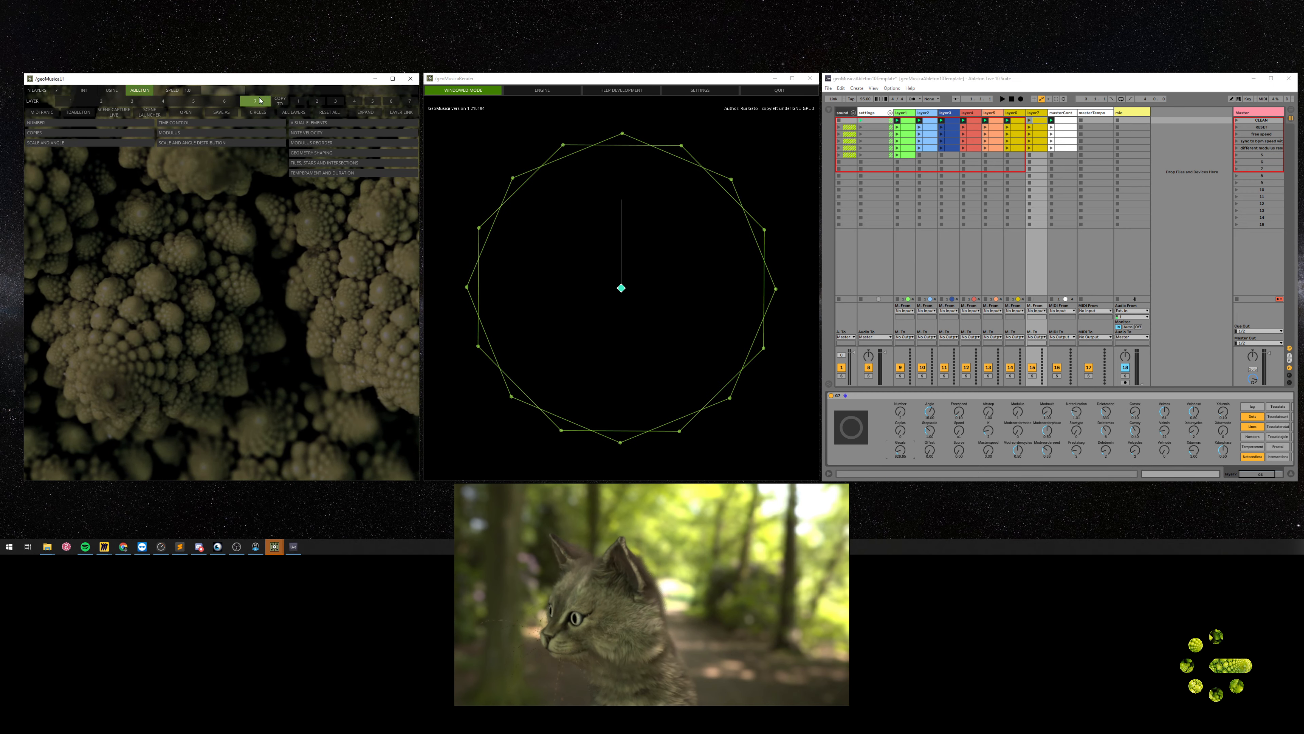
left_click(94, 143)
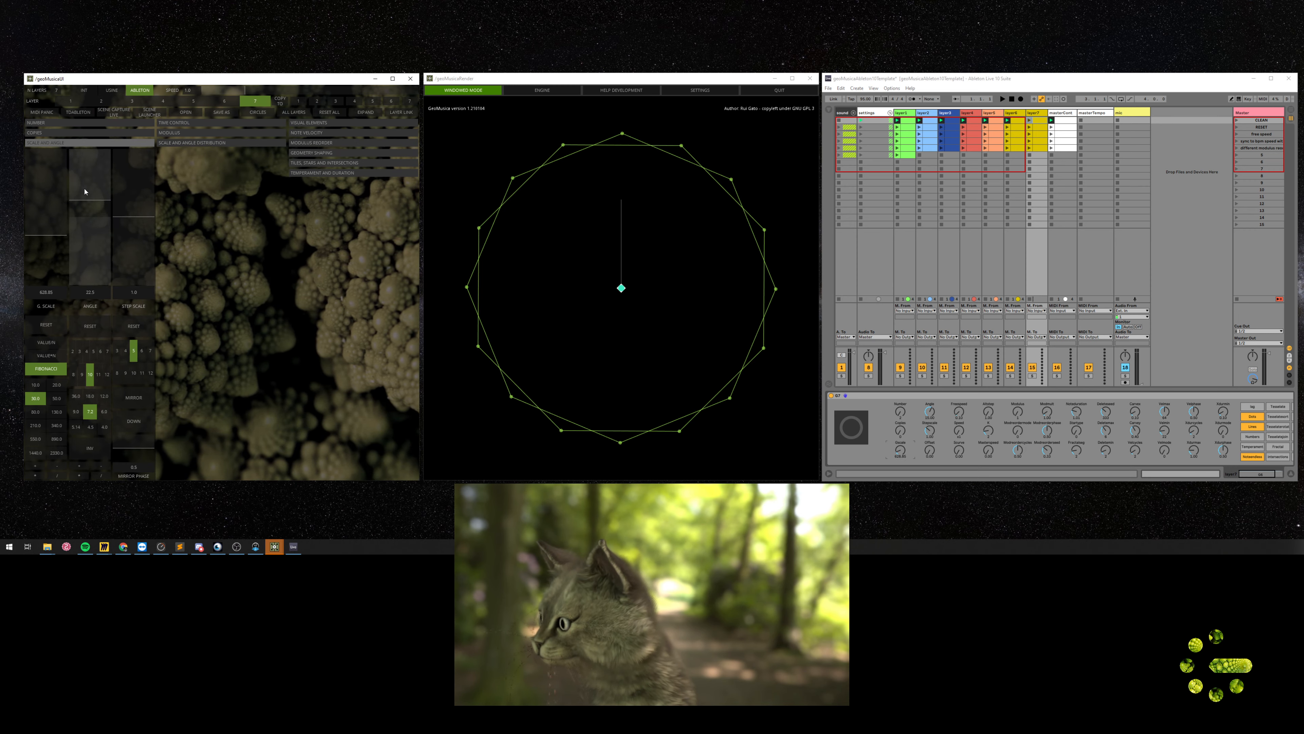
mouse_move(46, 235)
left_mouse_down()
mouse_move(47, 251)
mouse_move(58, 223)
mouse_move(53, 240)
left_mouse_up()
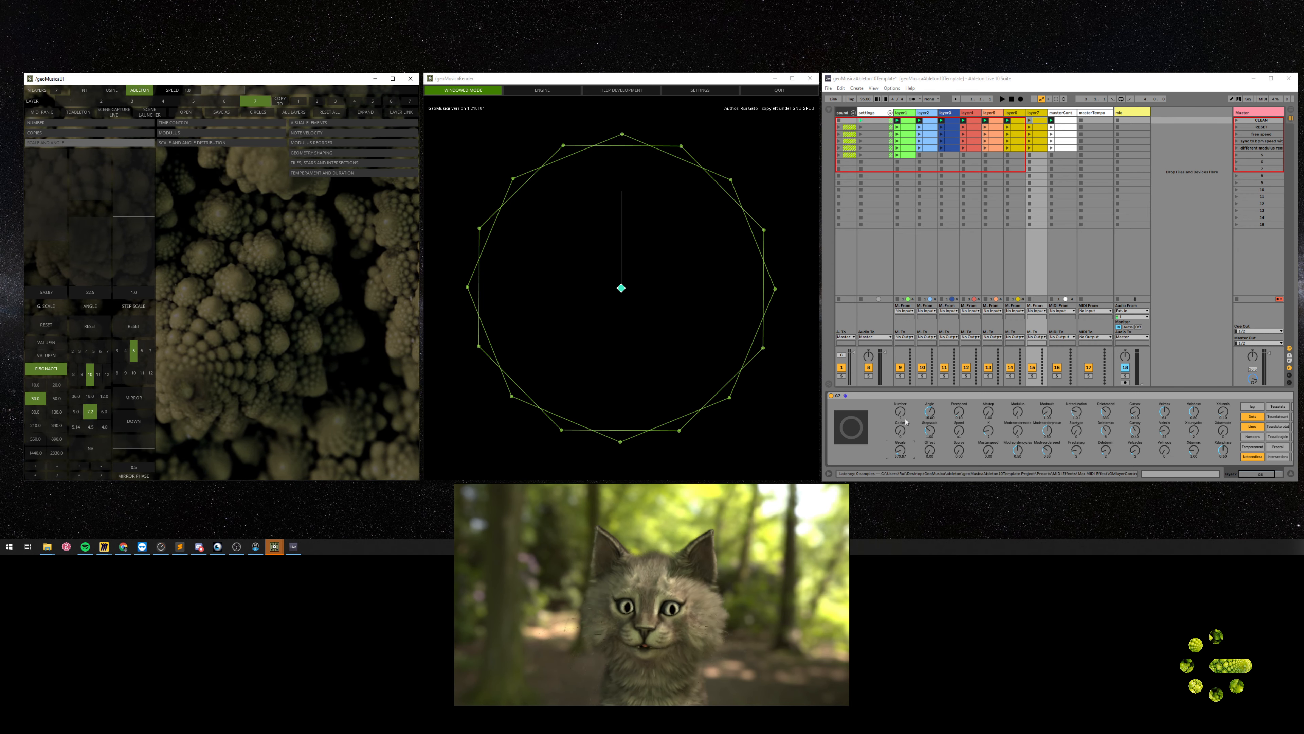
- Unfold the sound group and duplicate its track 6 for a seventh layer
left_click(874, 398)
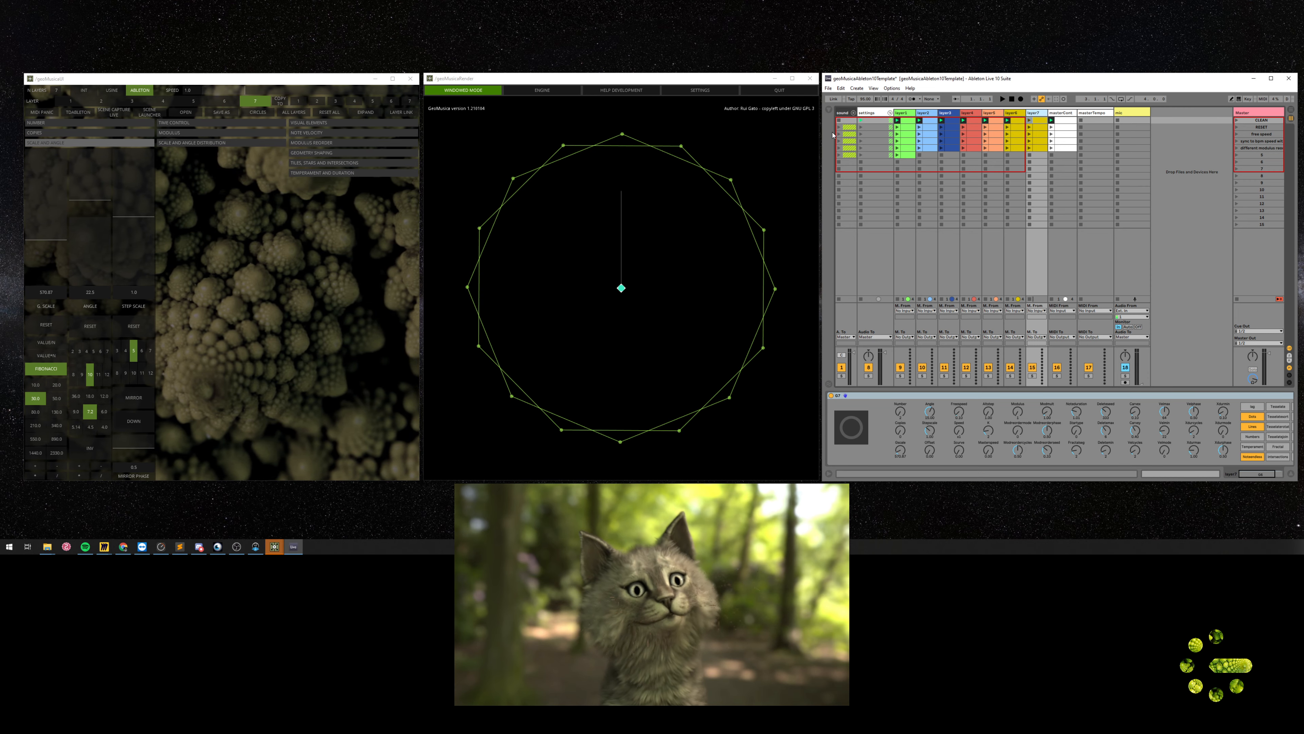
left_click(854, 113)
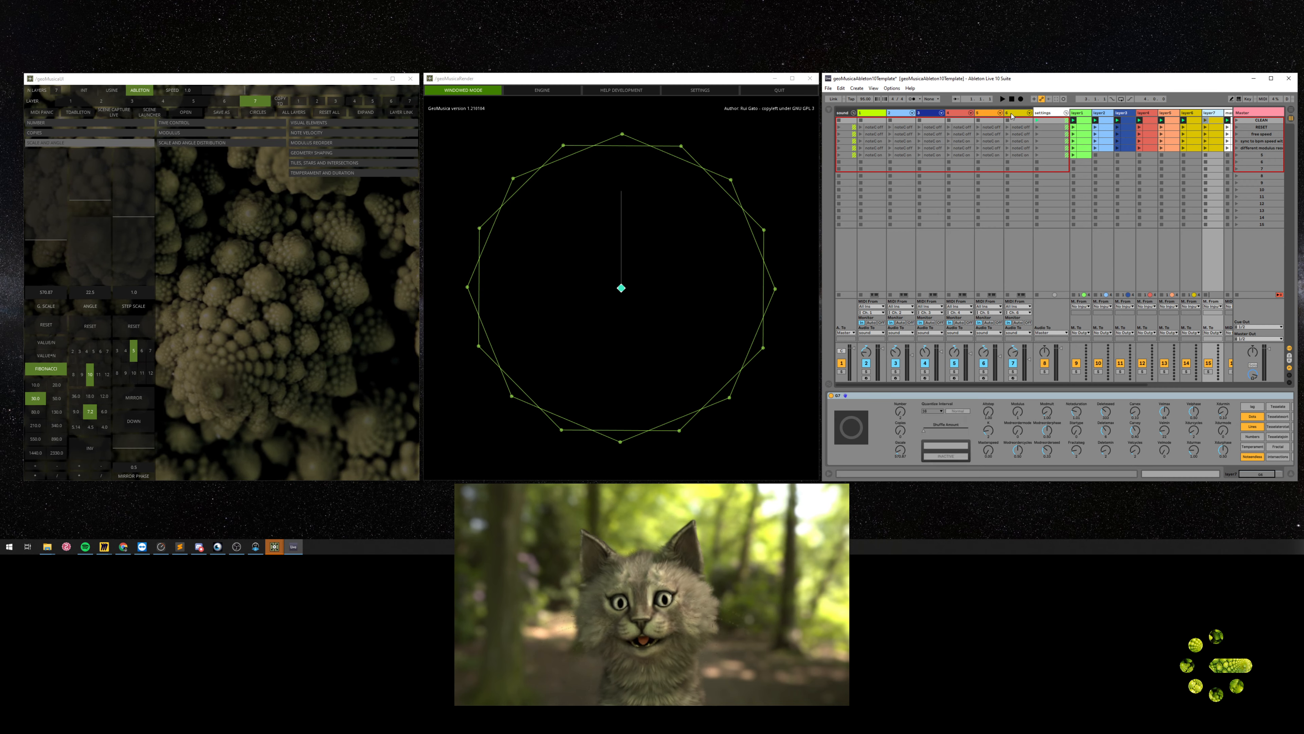
left_click(1012, 147)
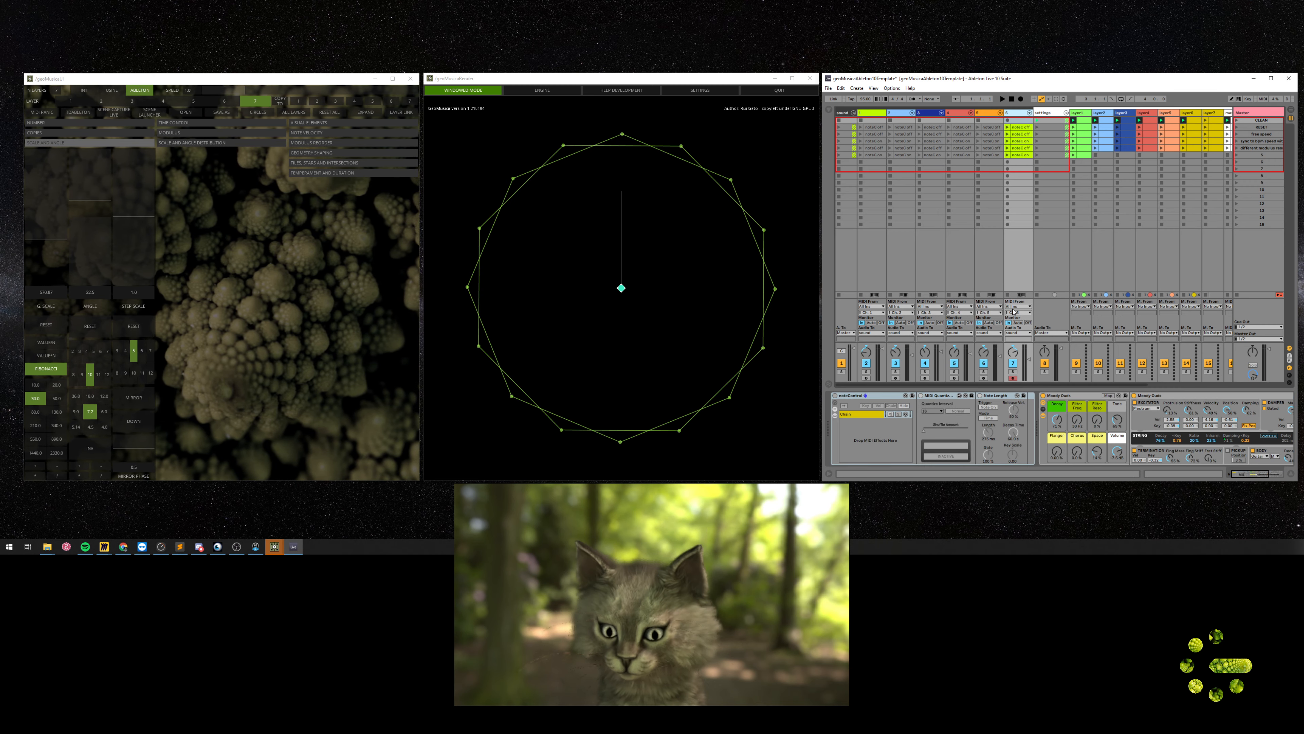
key("ctrl+d")
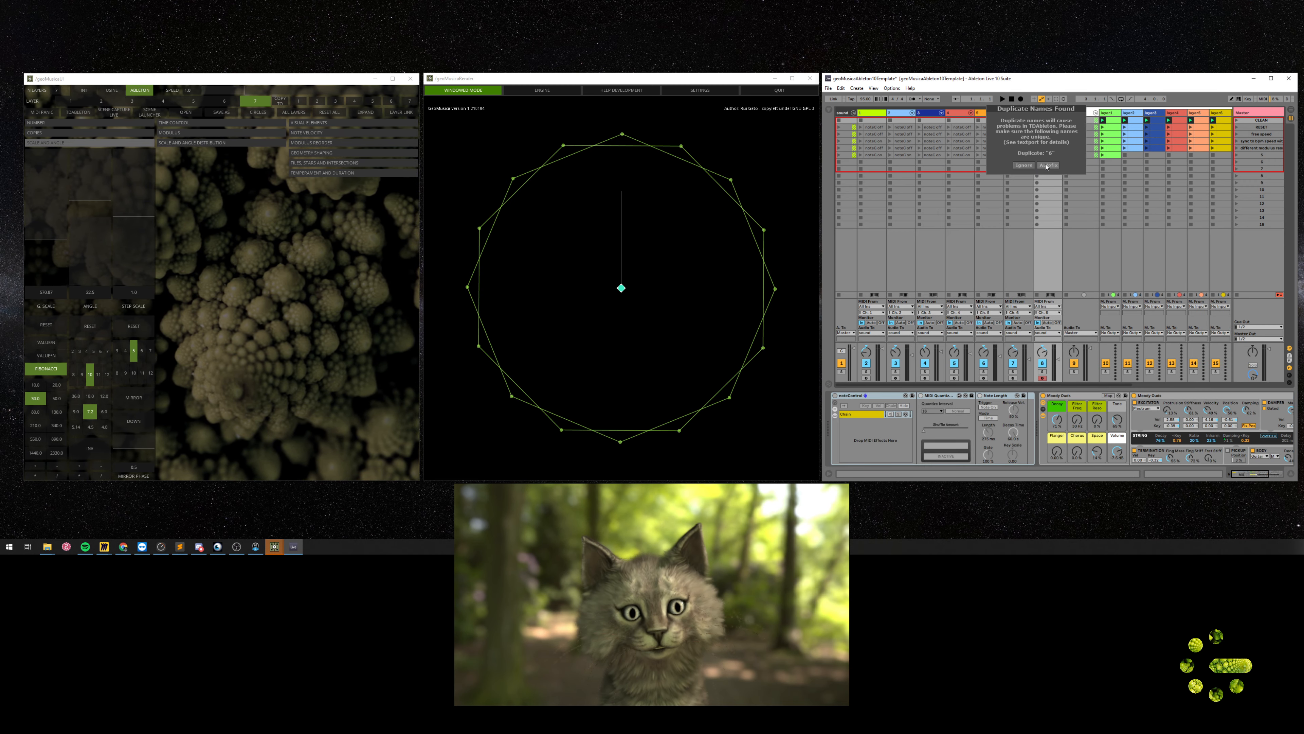
- Let the duplicate name be fixed, rename the new sound track as 7 and select the seventh layer's MIDI input channel
key("ctrl+r")
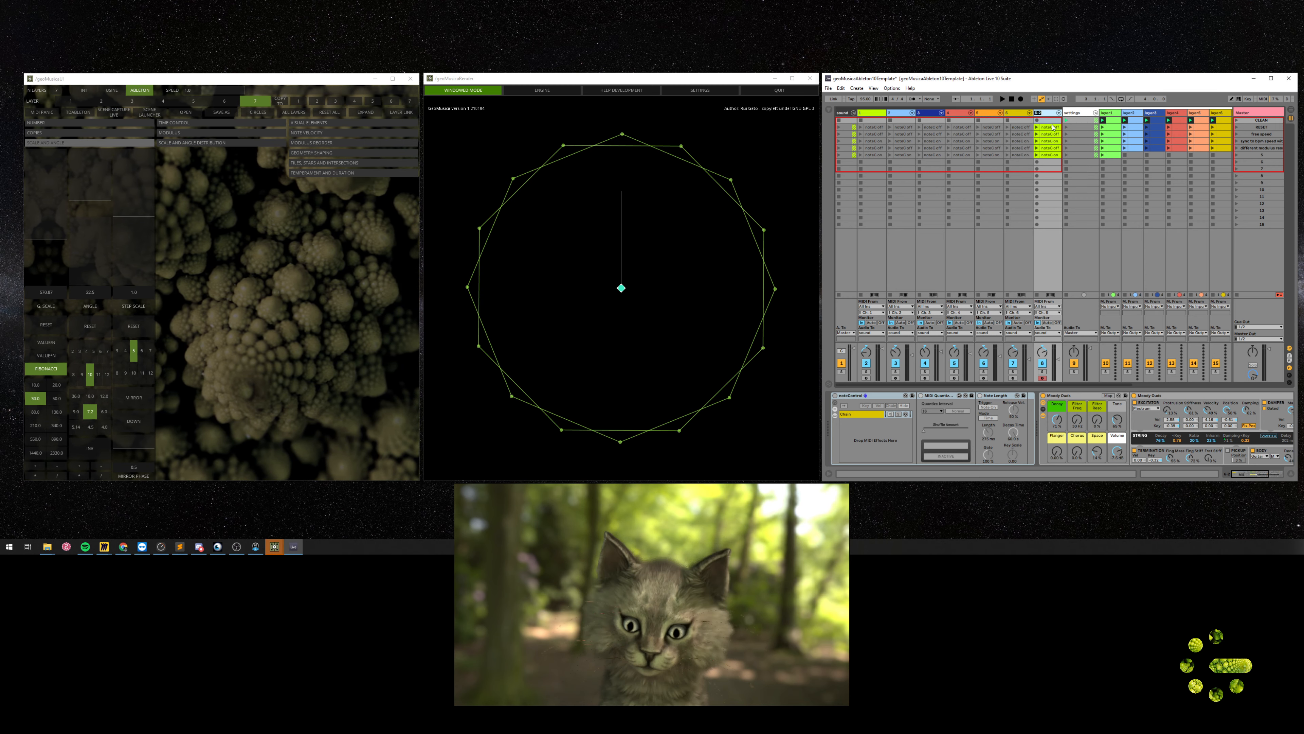
type("7")
key("Return")
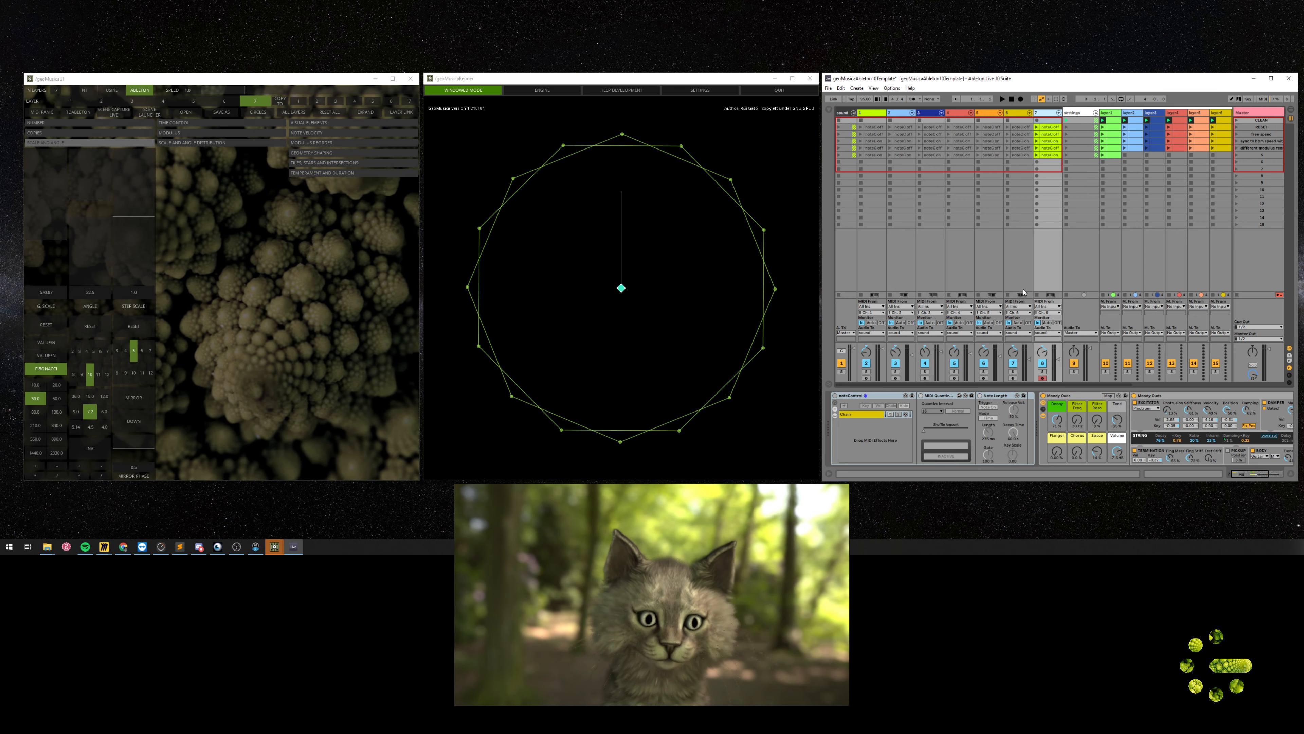
left_click(1047, 312)
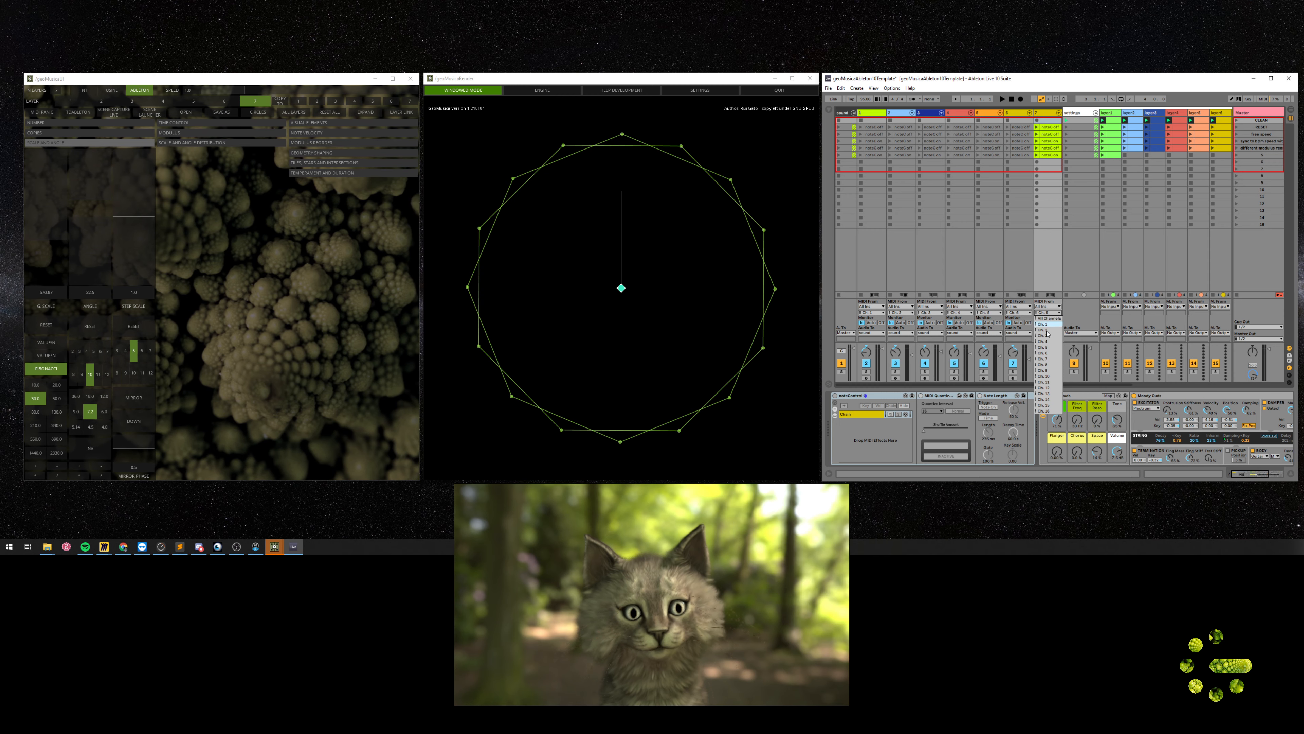
left_click(1048, 362)
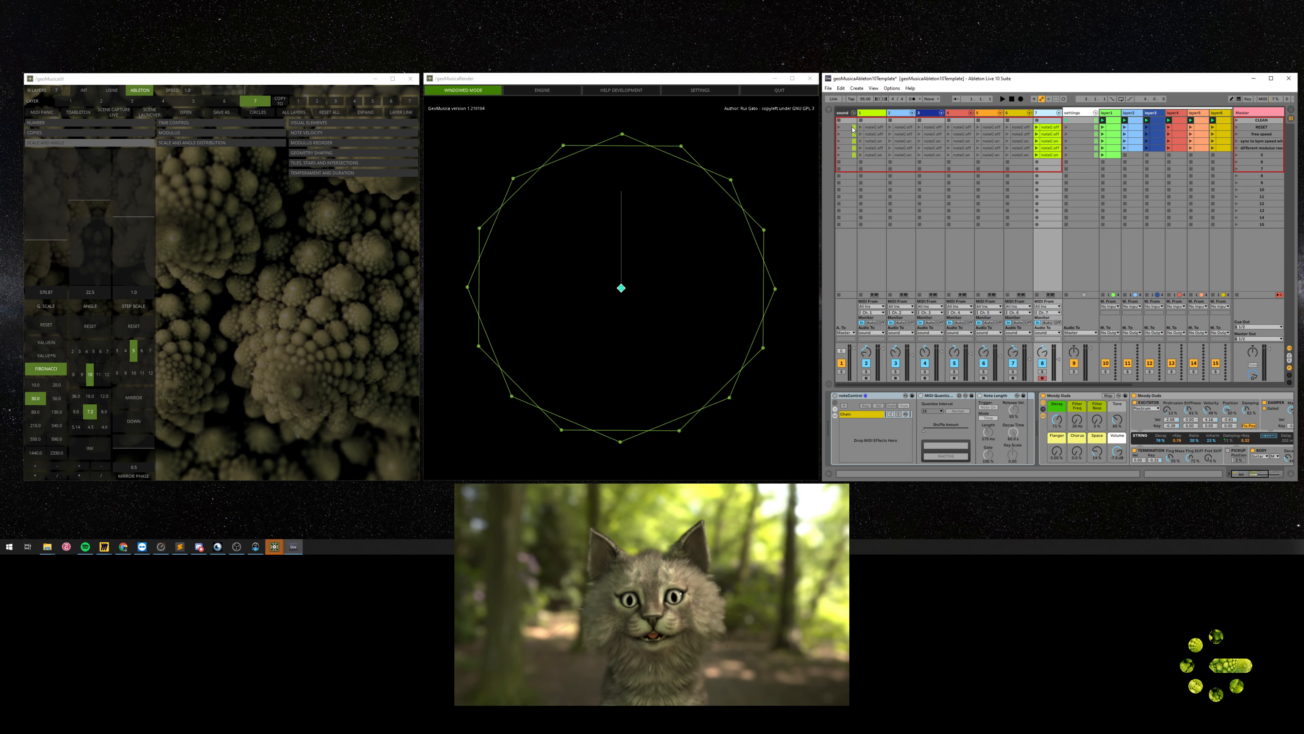
- Delete track 7 from the sound group and the layer7 track from the settings group
left_click(1010, 113)
left_click(1044, 113)
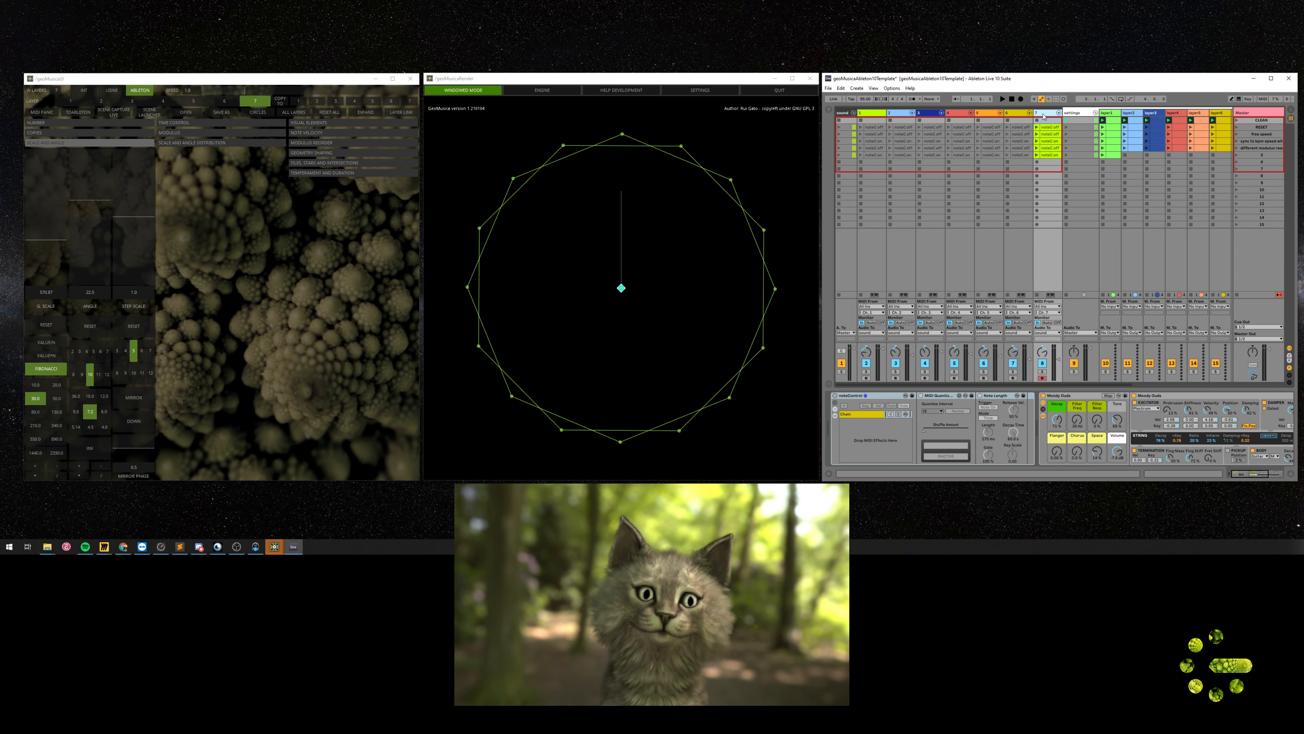
key("Delete")
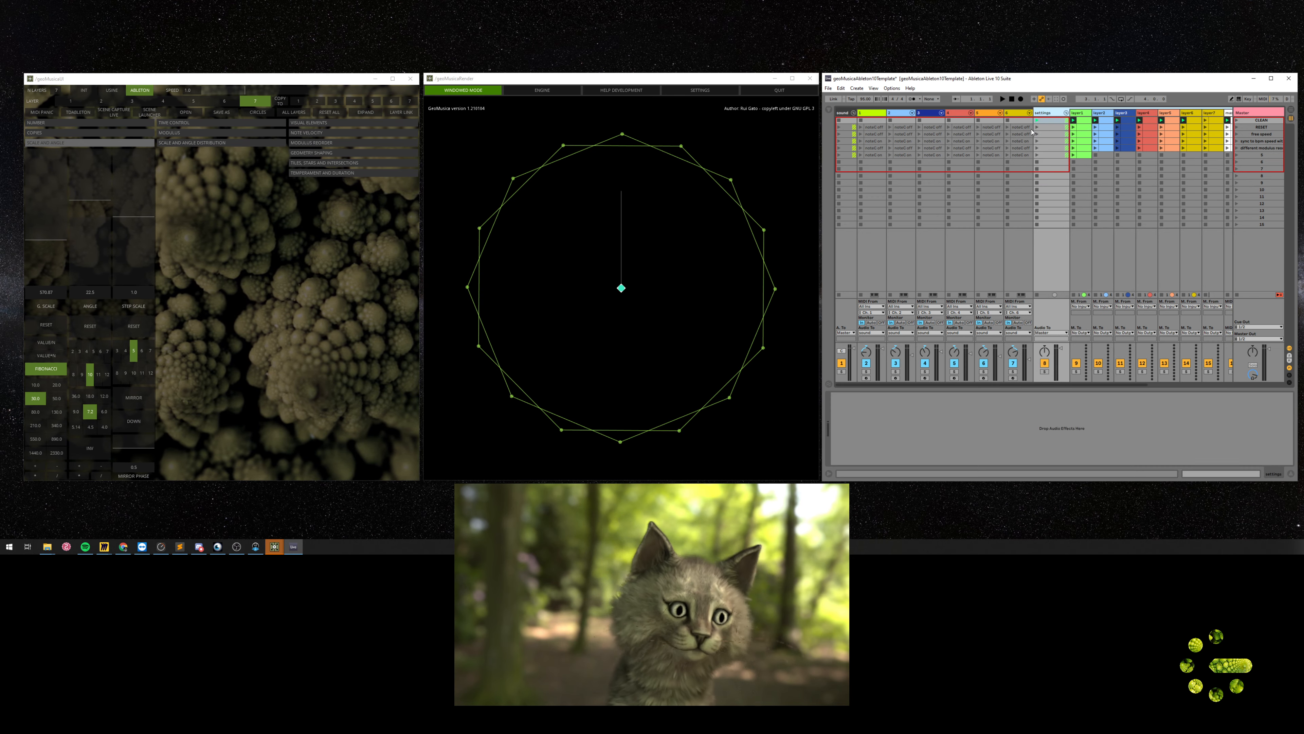
left_click(1215, 113)
key("Delete")
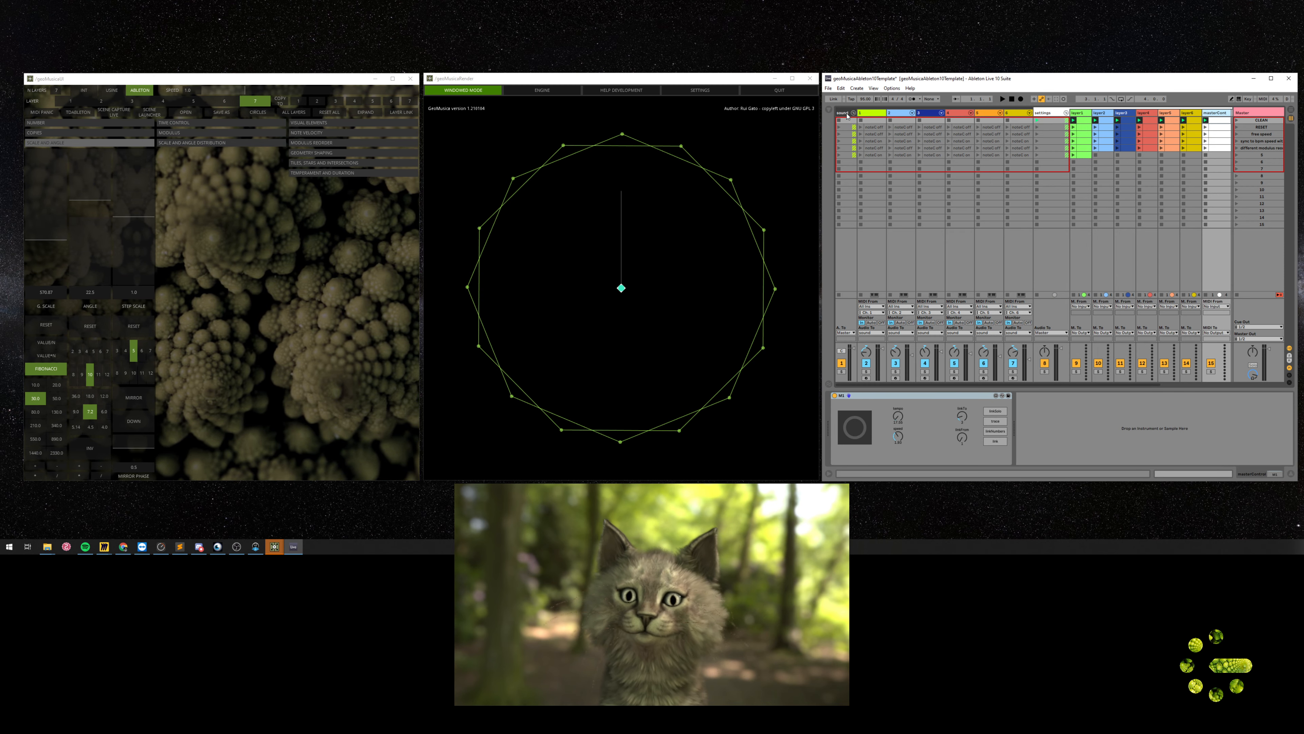
- Review the sound group's tracks, the settings group and the devices on the layer1 to layer6 tracks
left_click(861, 114)
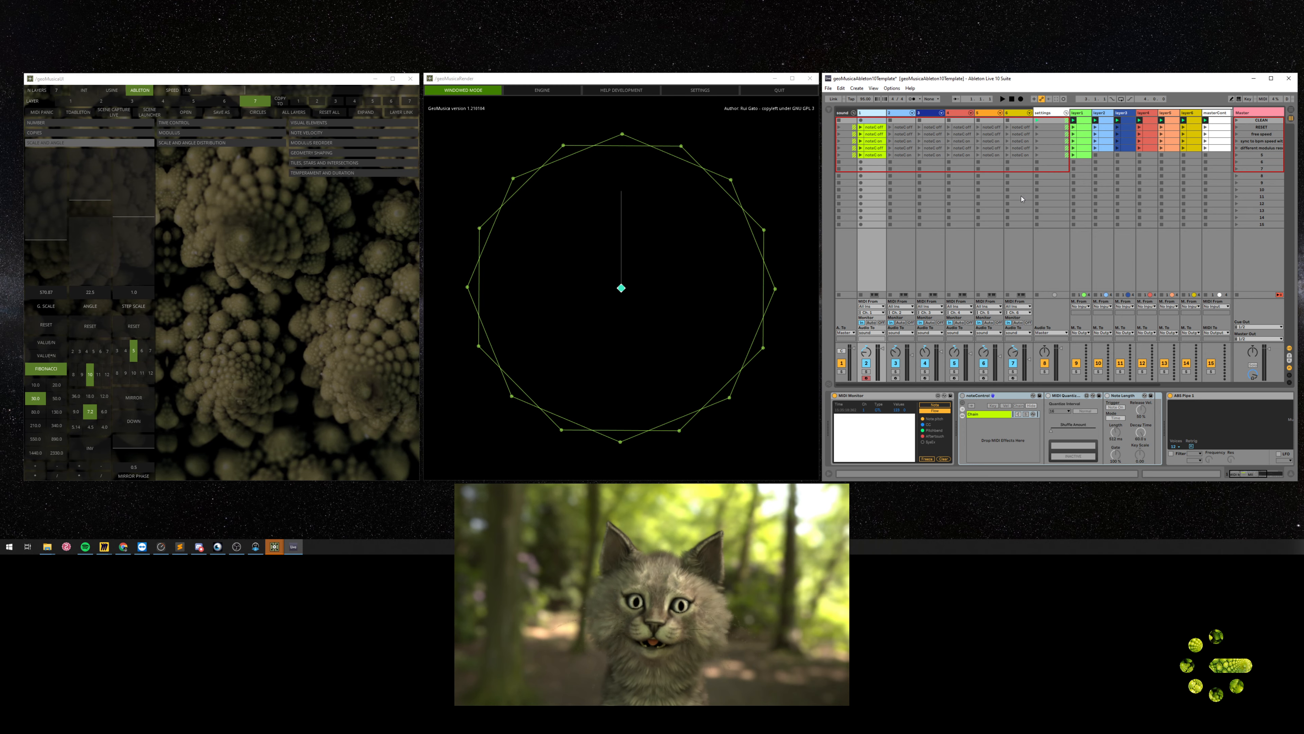
left_click(852, 113)
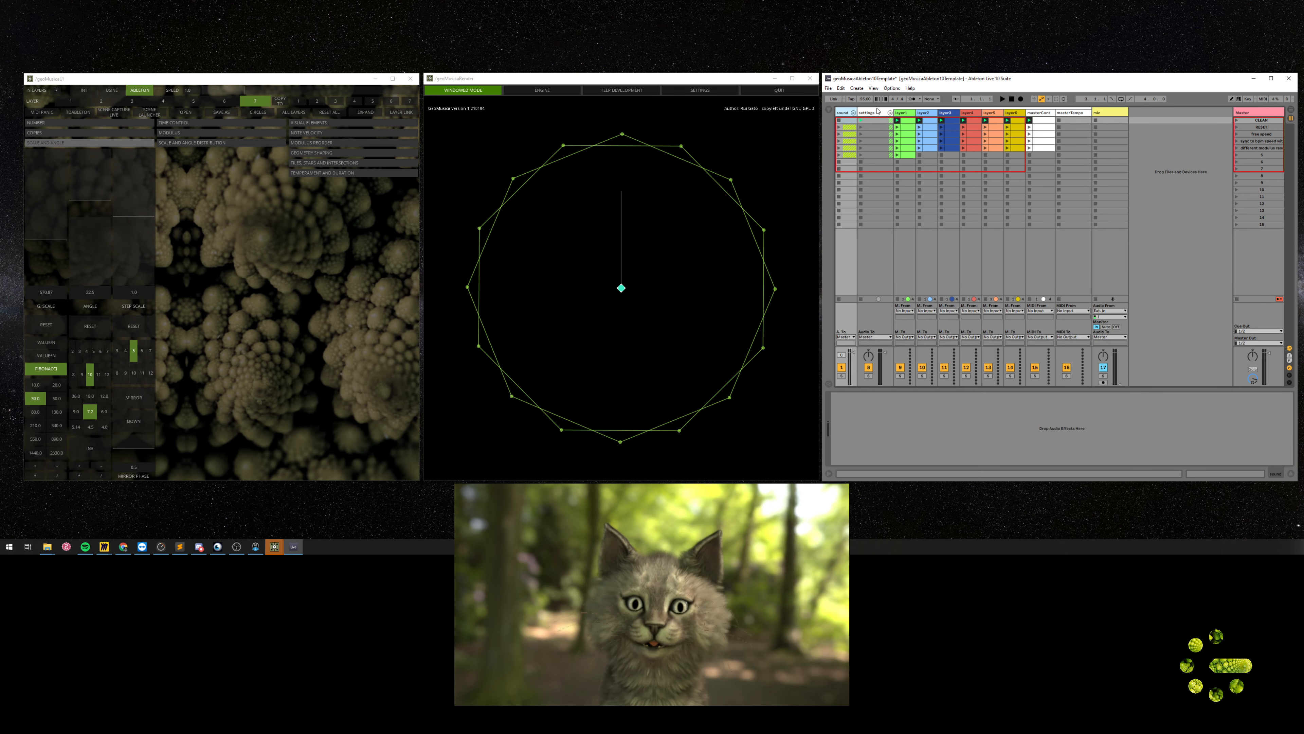
left_click(879, 162)
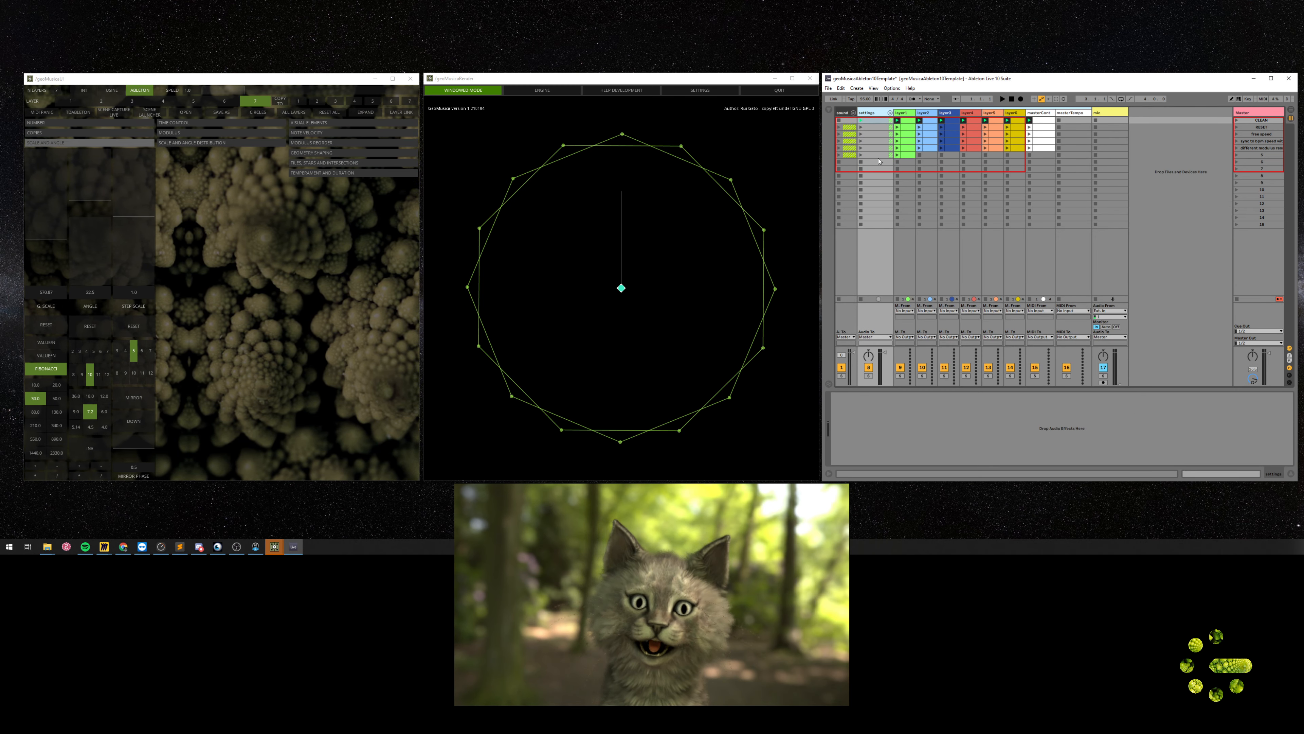
left_click(906, 114)
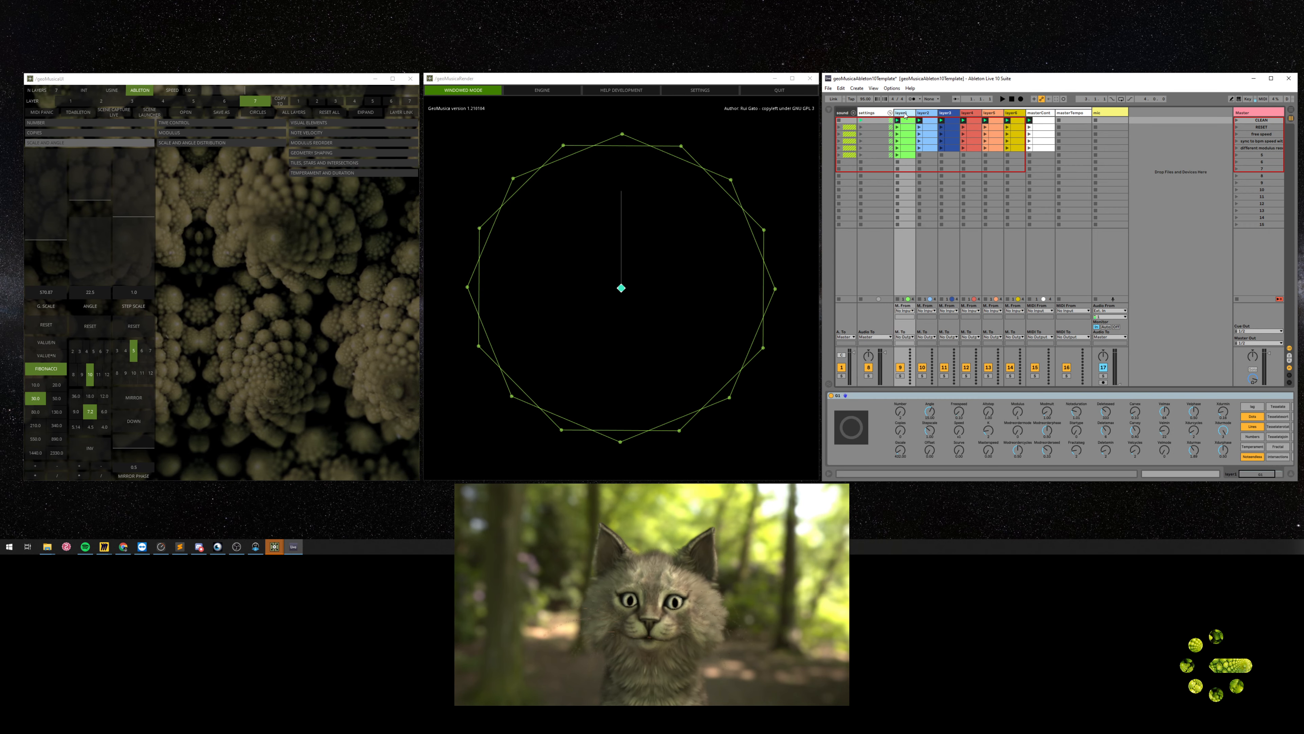
left_click(927, 113)
left_click(947, 114)
left_click(969, 113)
left_click(993, 113)
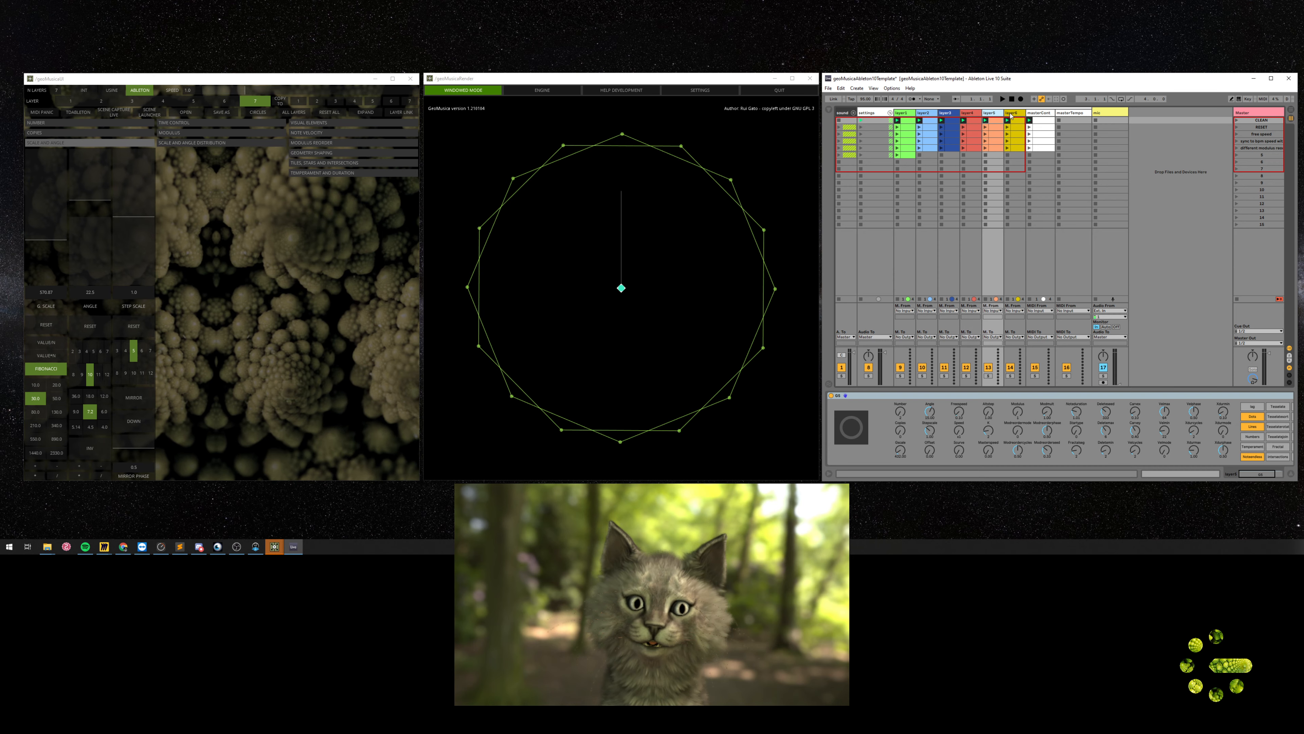
left_click(1010, 114)
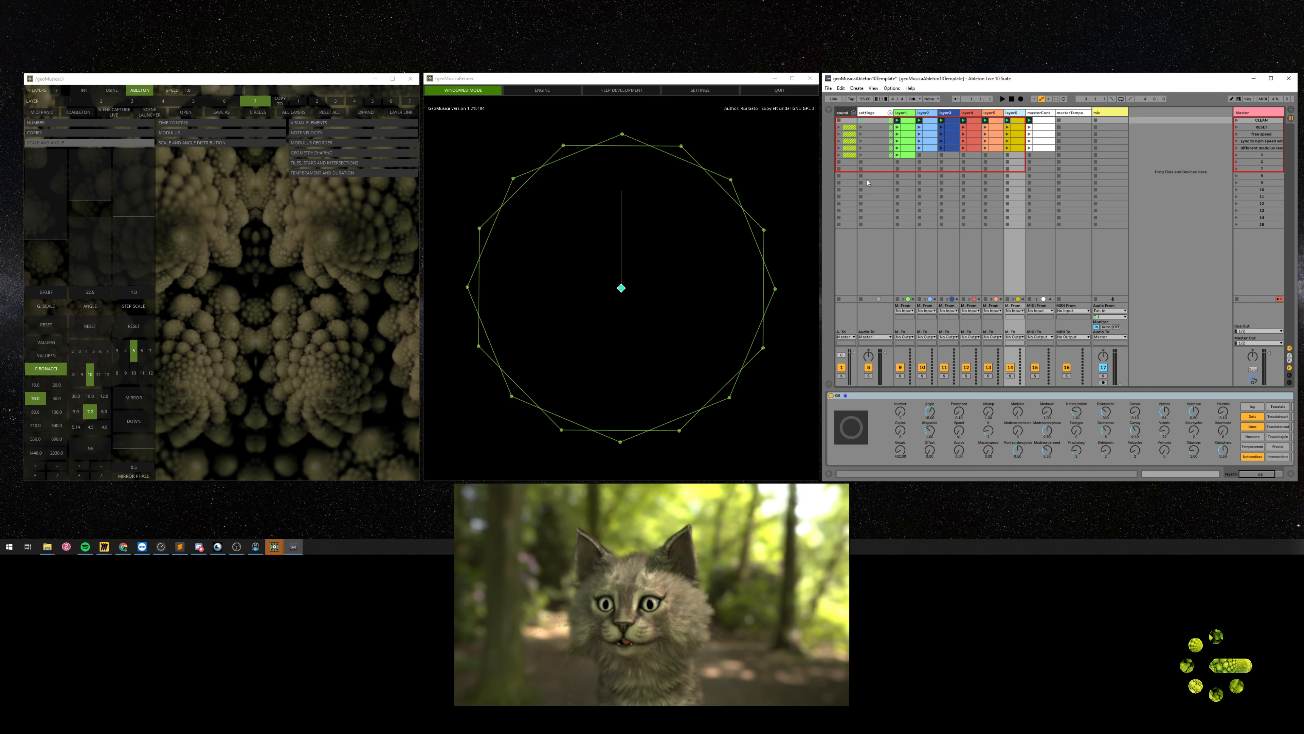
left_click(872, 117)
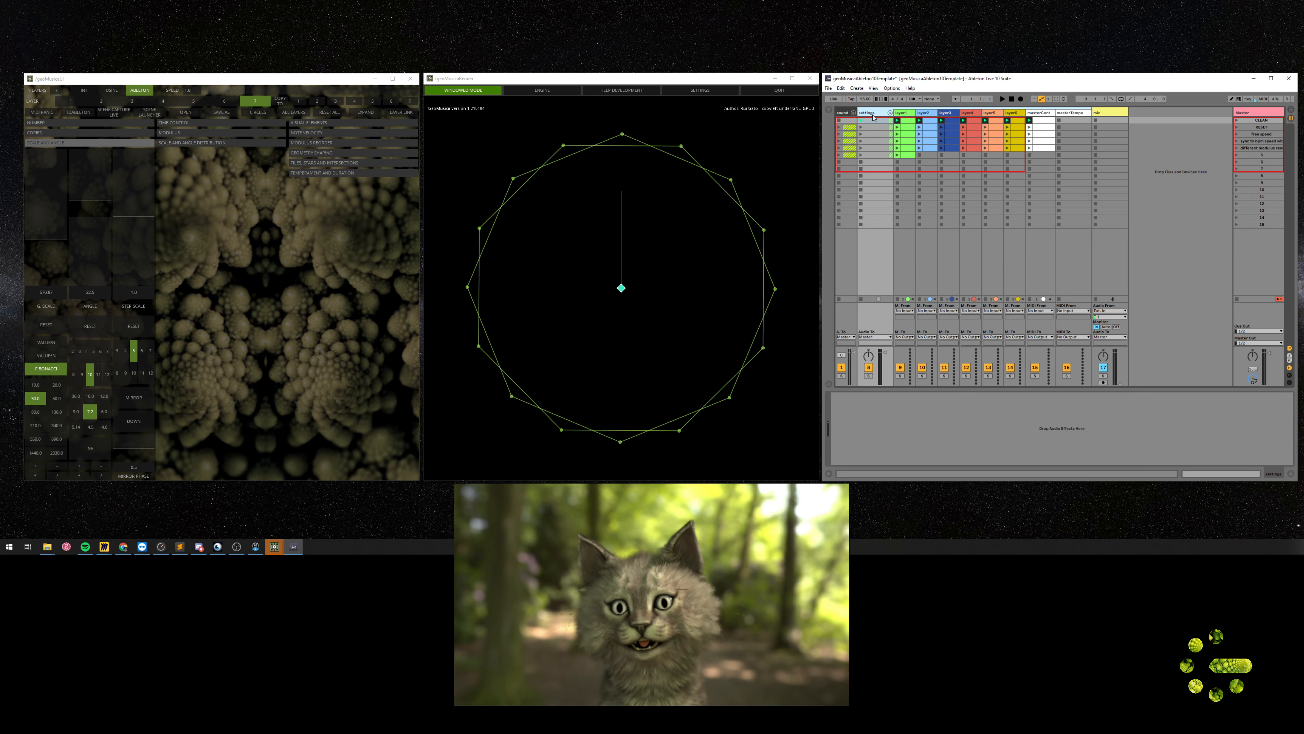
left_click(845, 113)
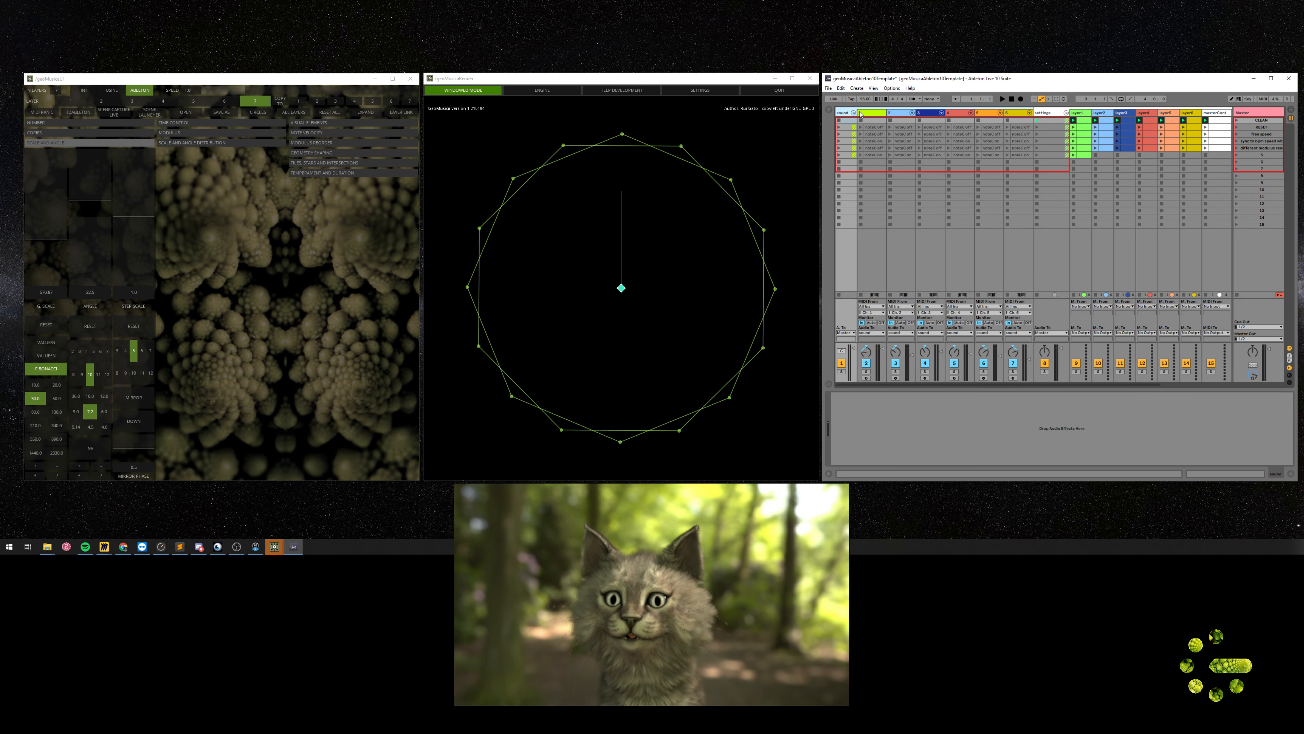
- Examine the full set of parameter knobs and toggles in the layer1 track's device
left_click(905, 115)
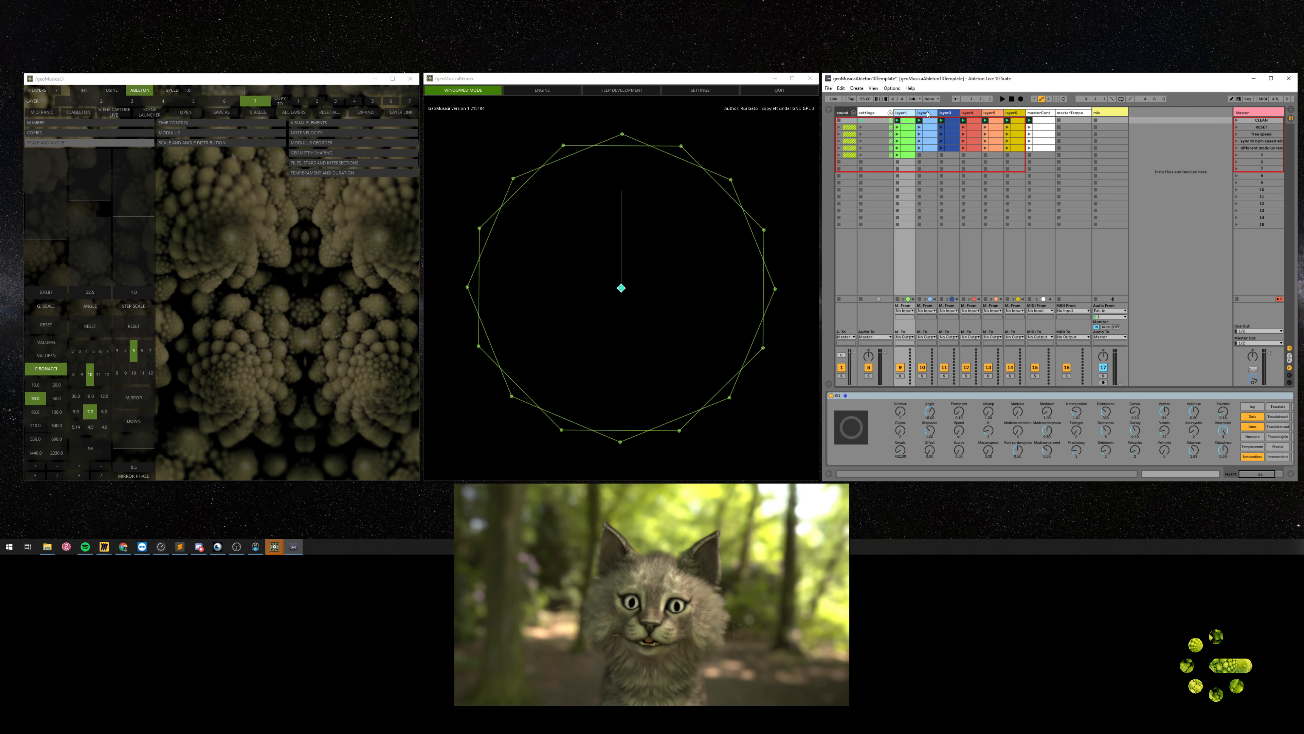
left_click(878, 397)
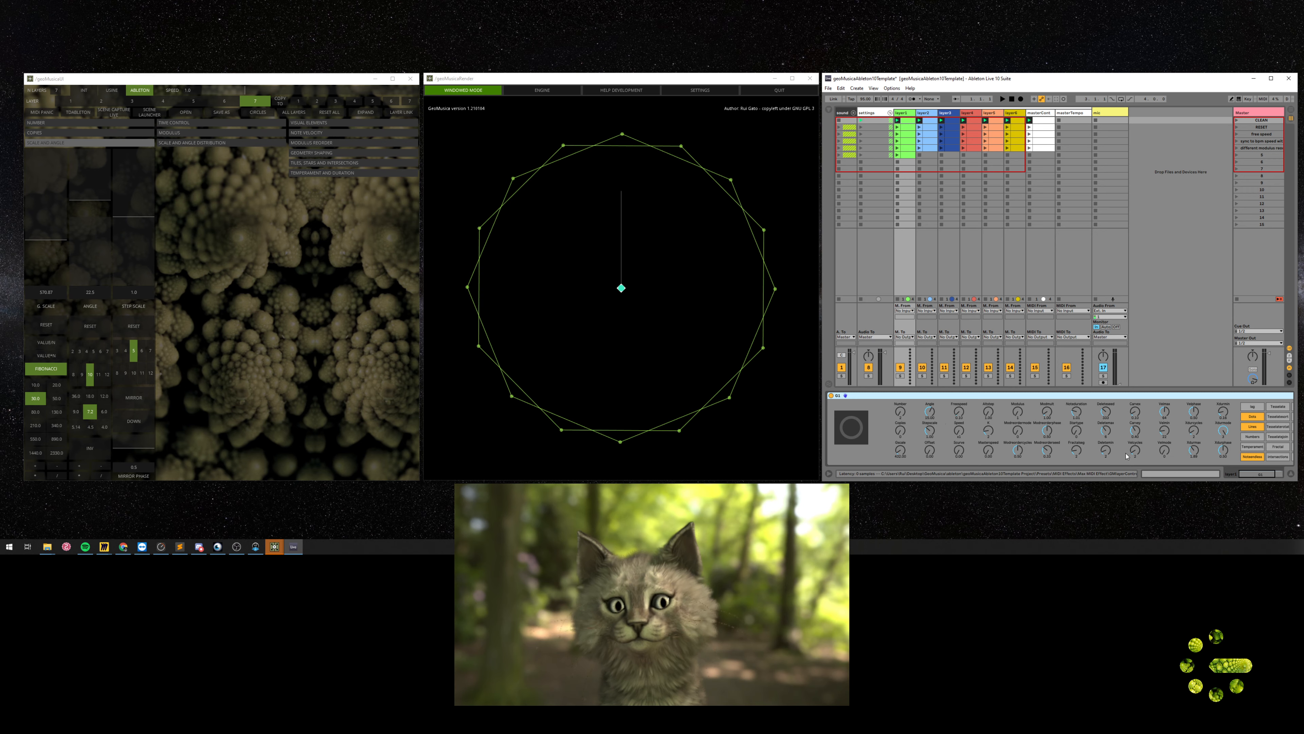
left_click(1272, 476)
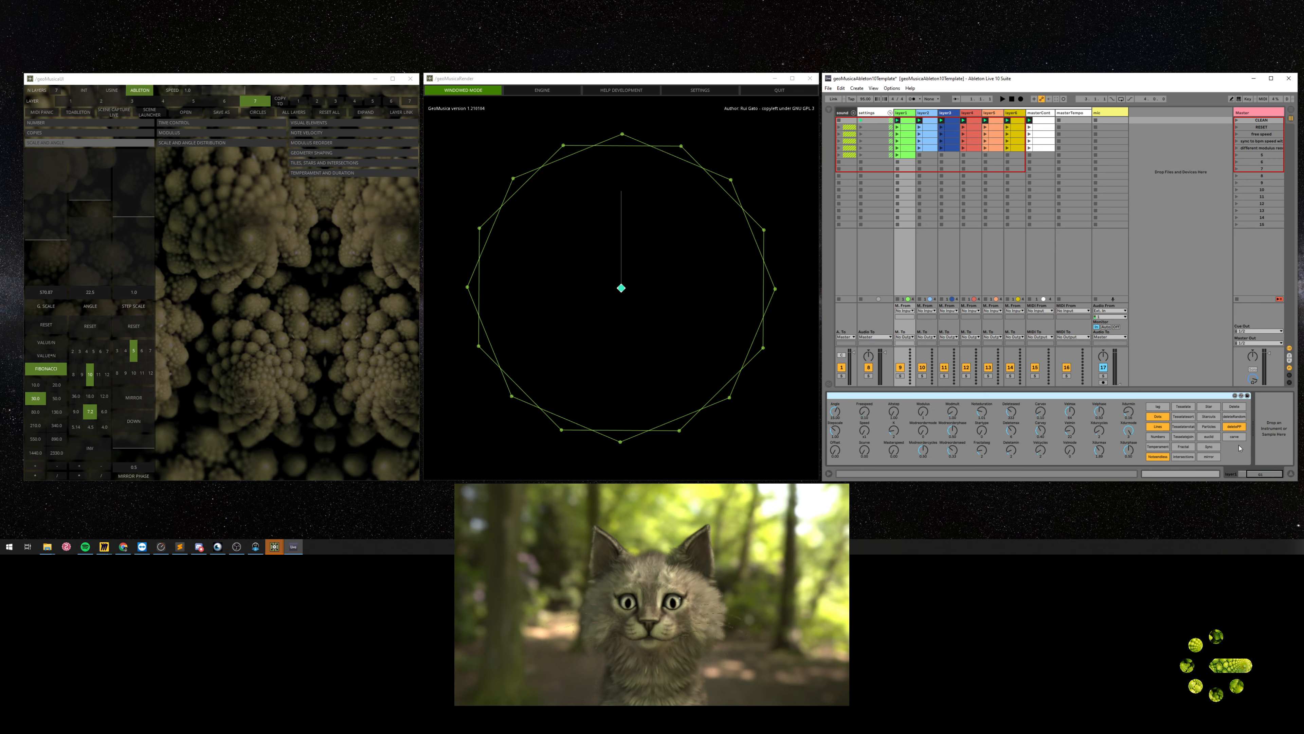
left_click(1263, 477)
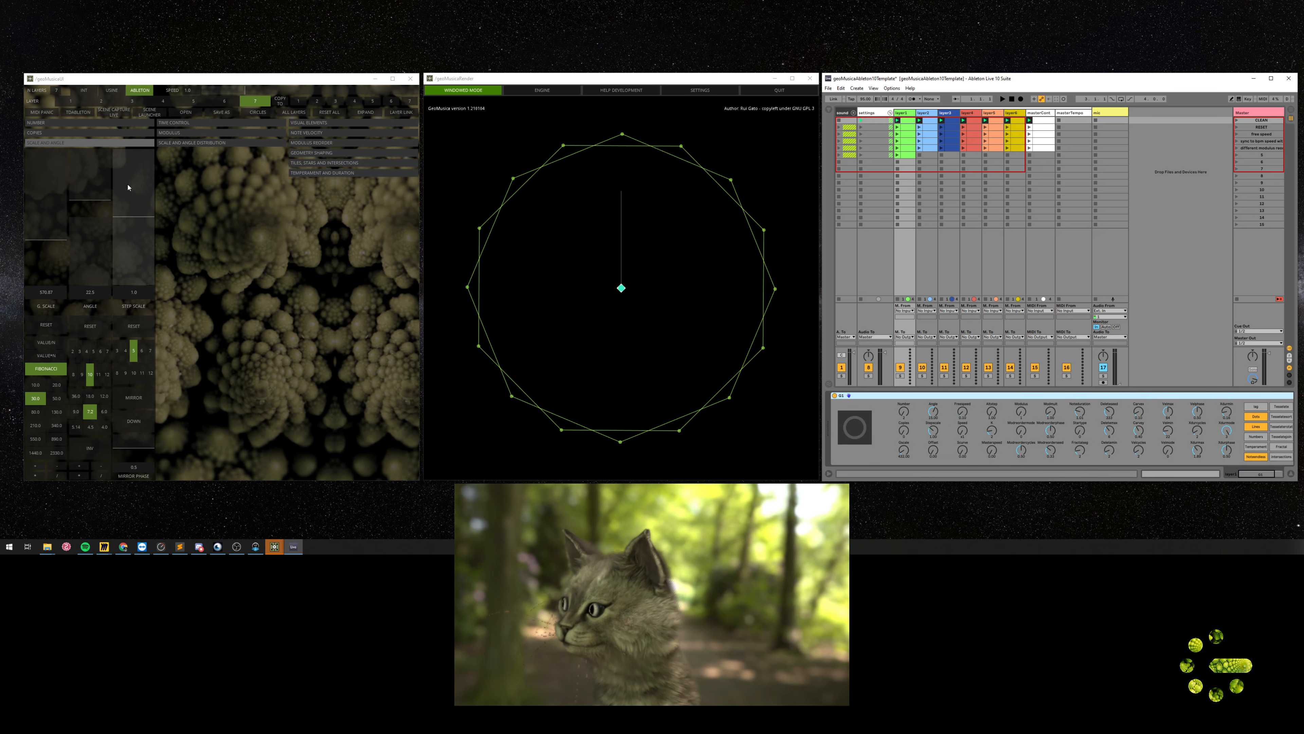
- Expand all parameter sections in geoMusicaUI, select layer 1 and raise its number to 11 from the layer1 device in Live
left_click(365, 112)
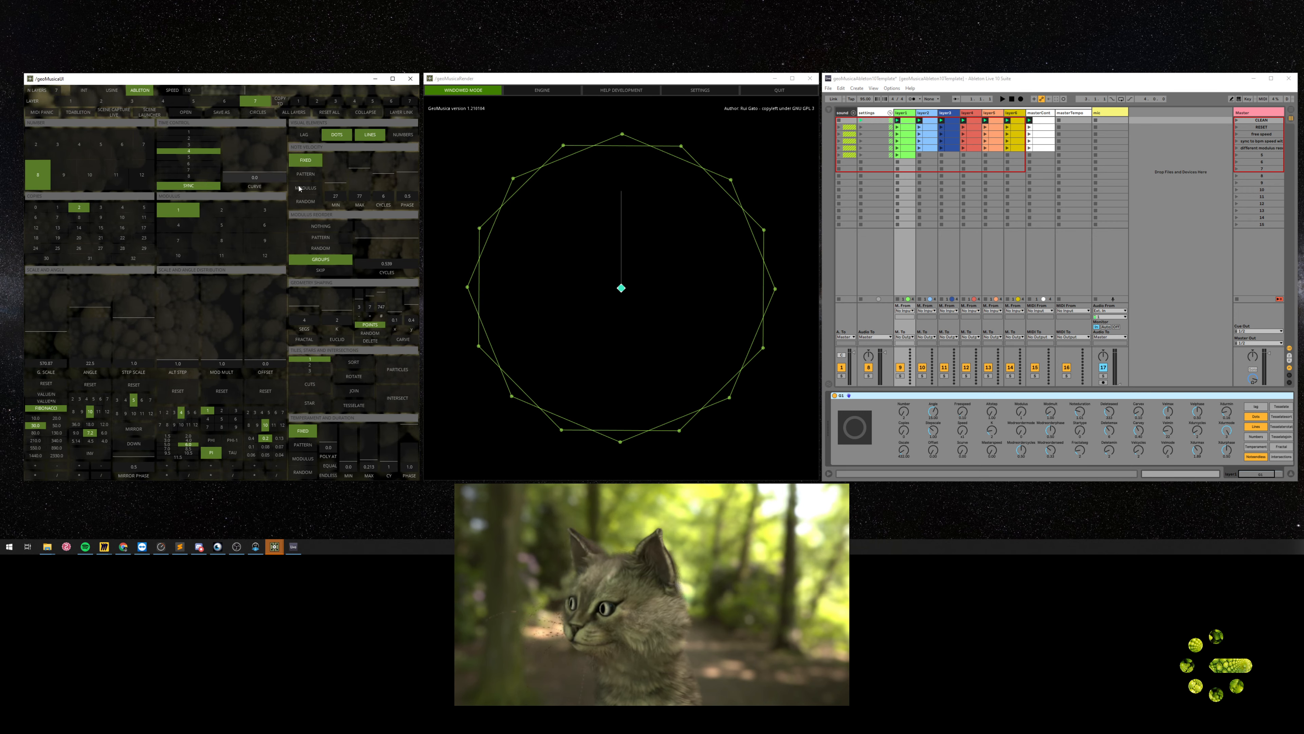
left_click(905, 413)
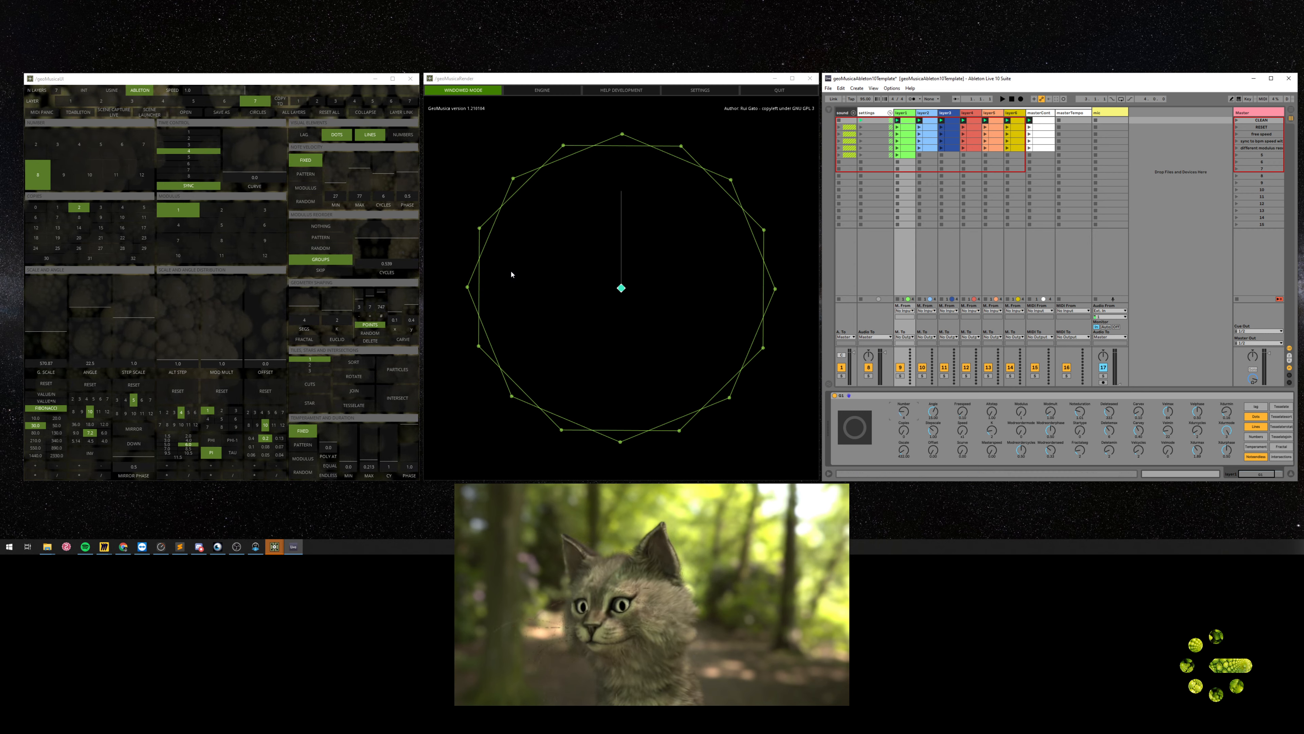
left_click(82, 117)
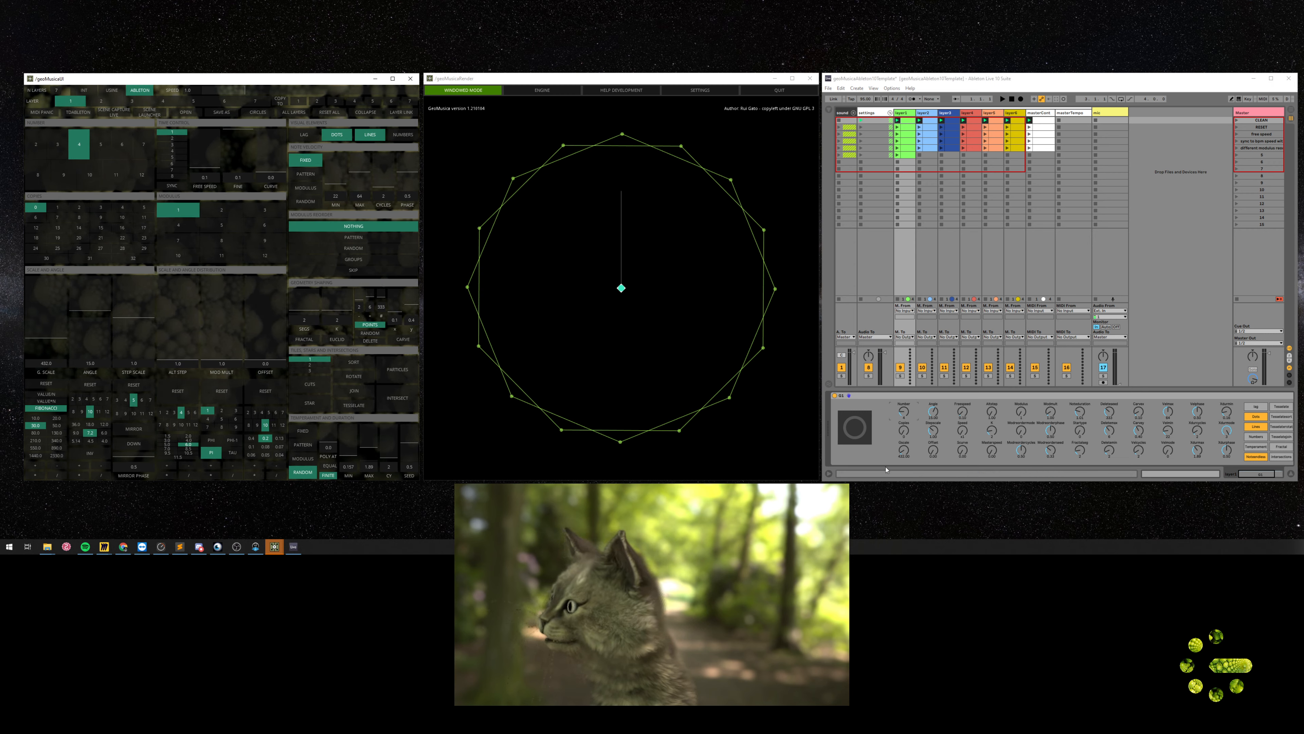
mouse_move(905, 412)
left_mouse_down()
mouse_move(905, 381)
mouse_move(905, 400)
left_mouse_up()
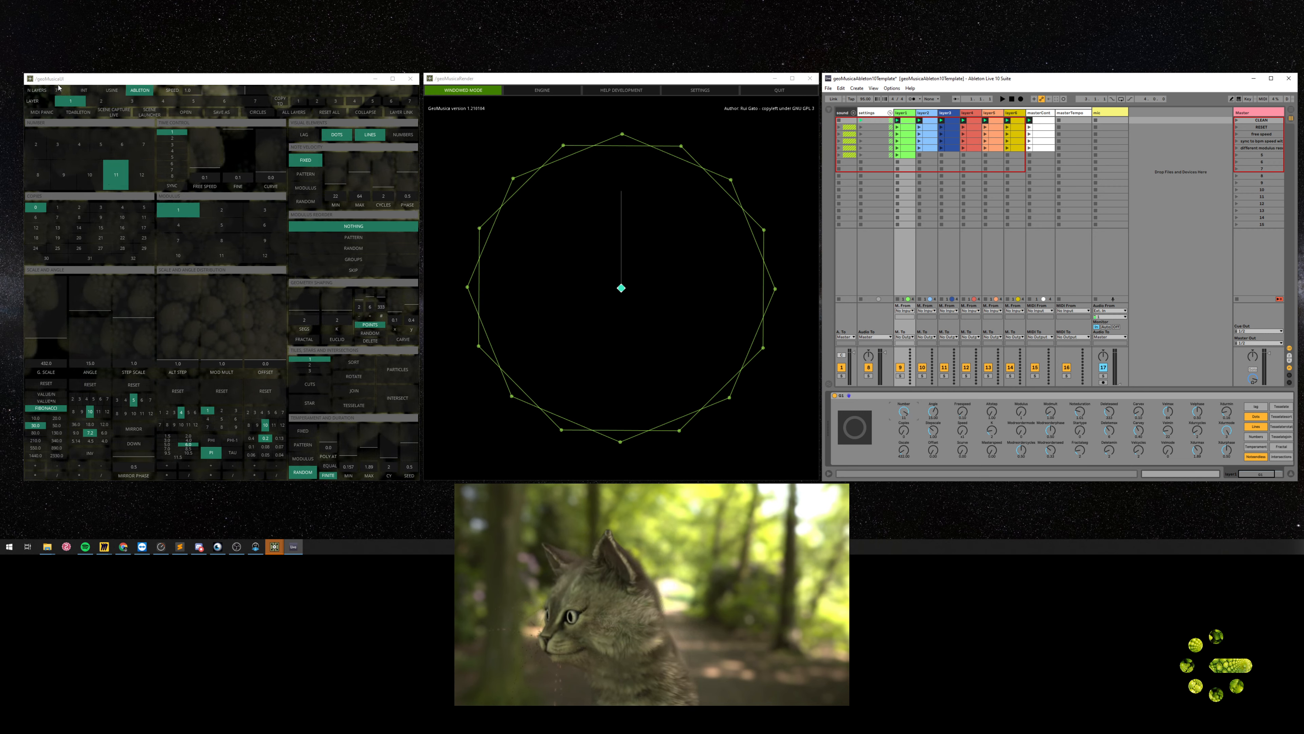
- Set the number of layers to 6 in geoMusicaUI and give layer 1 two copies
left_click(57, 90)
type("6")
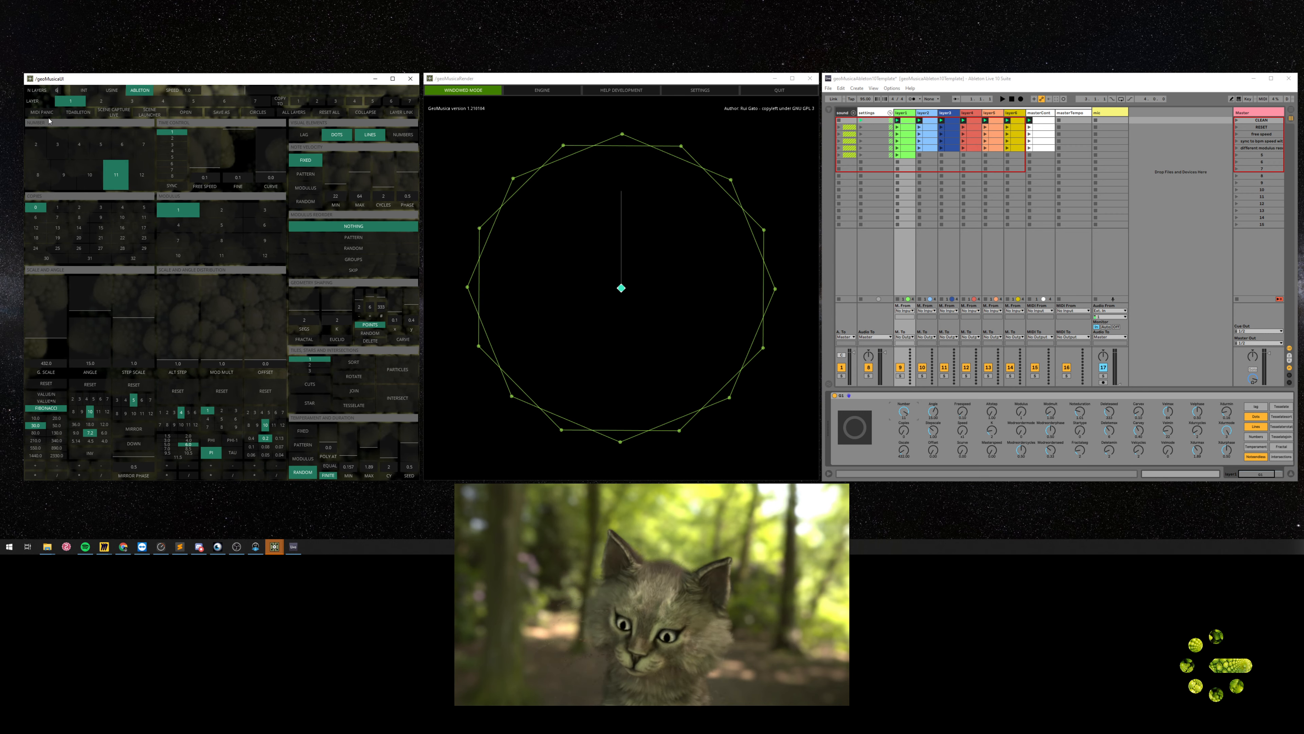
key("Return")
left_click(57, 209)
left_click(78, 209)
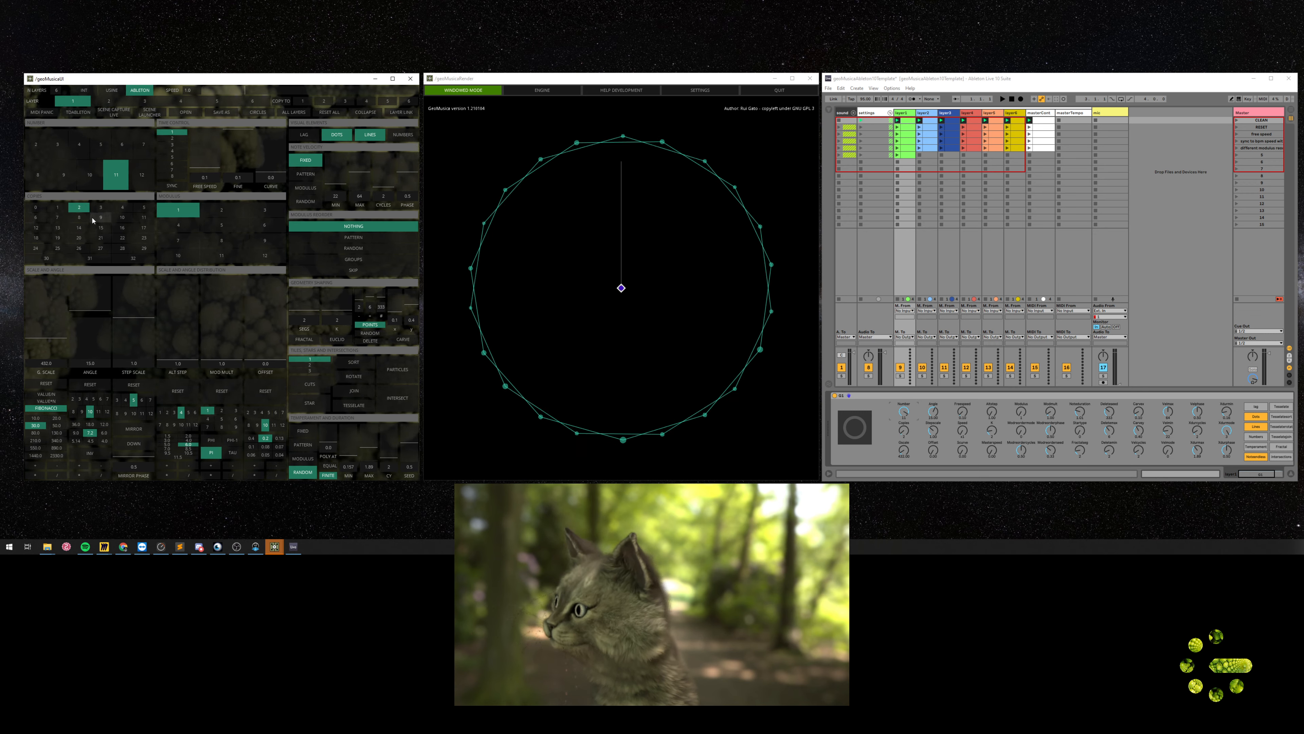
- Try 14 copies and other values for layer 1 in geoMusicaUI, ending on 2 copies
left_click(904, 403)
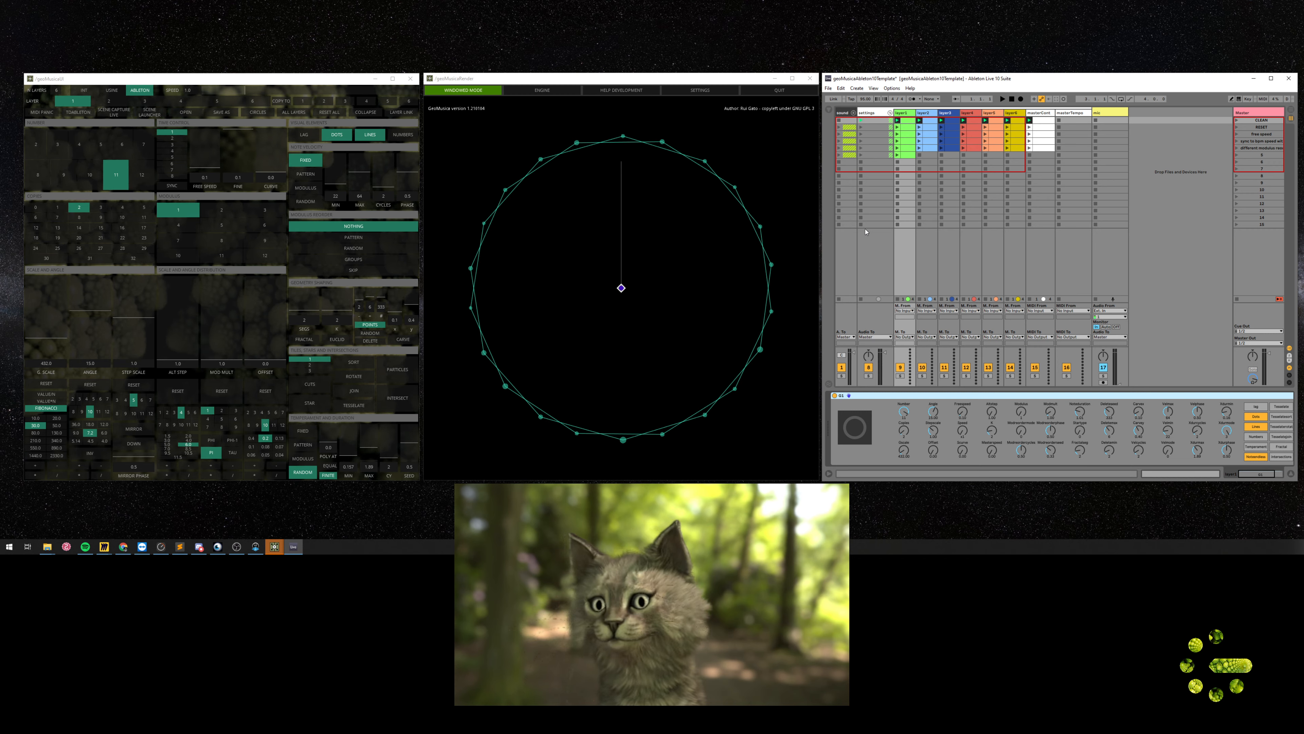
left_click(75, 225)
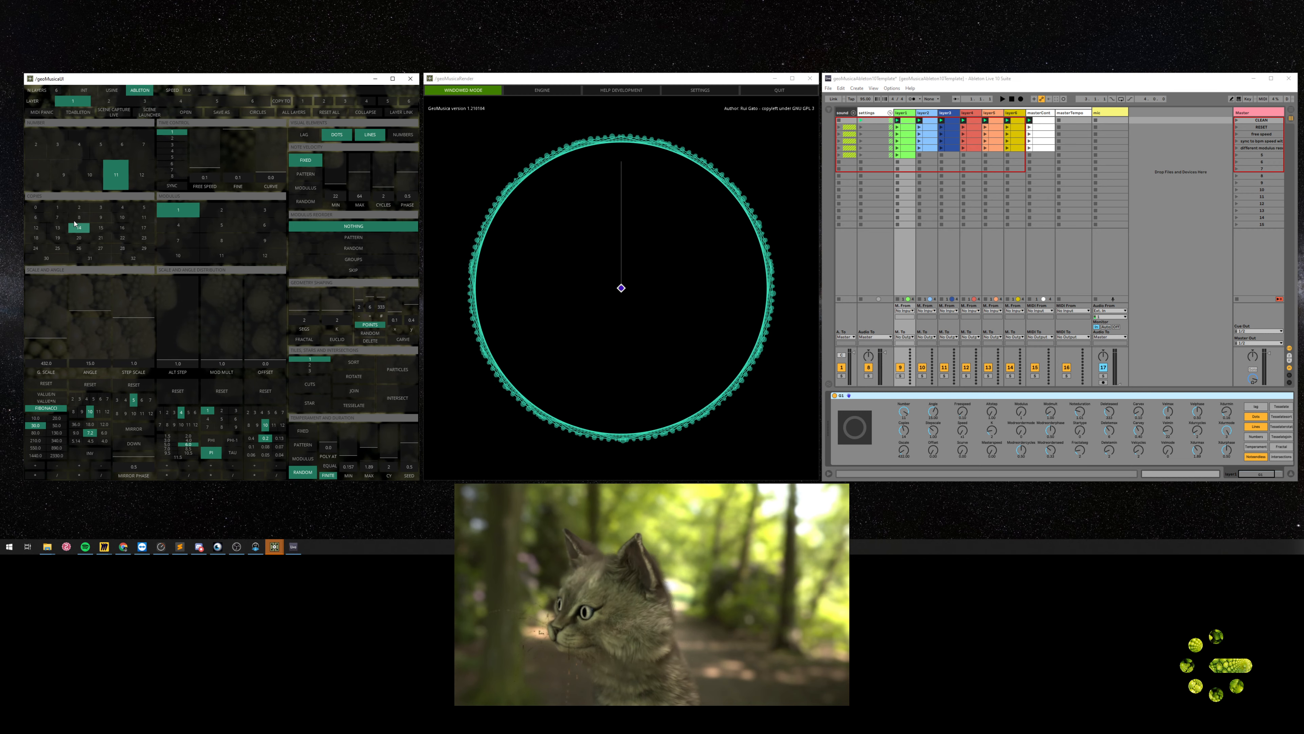
left_click(65, 215)
left_click(75, 208)
left_click(61, 208)
left_click(76, 208)
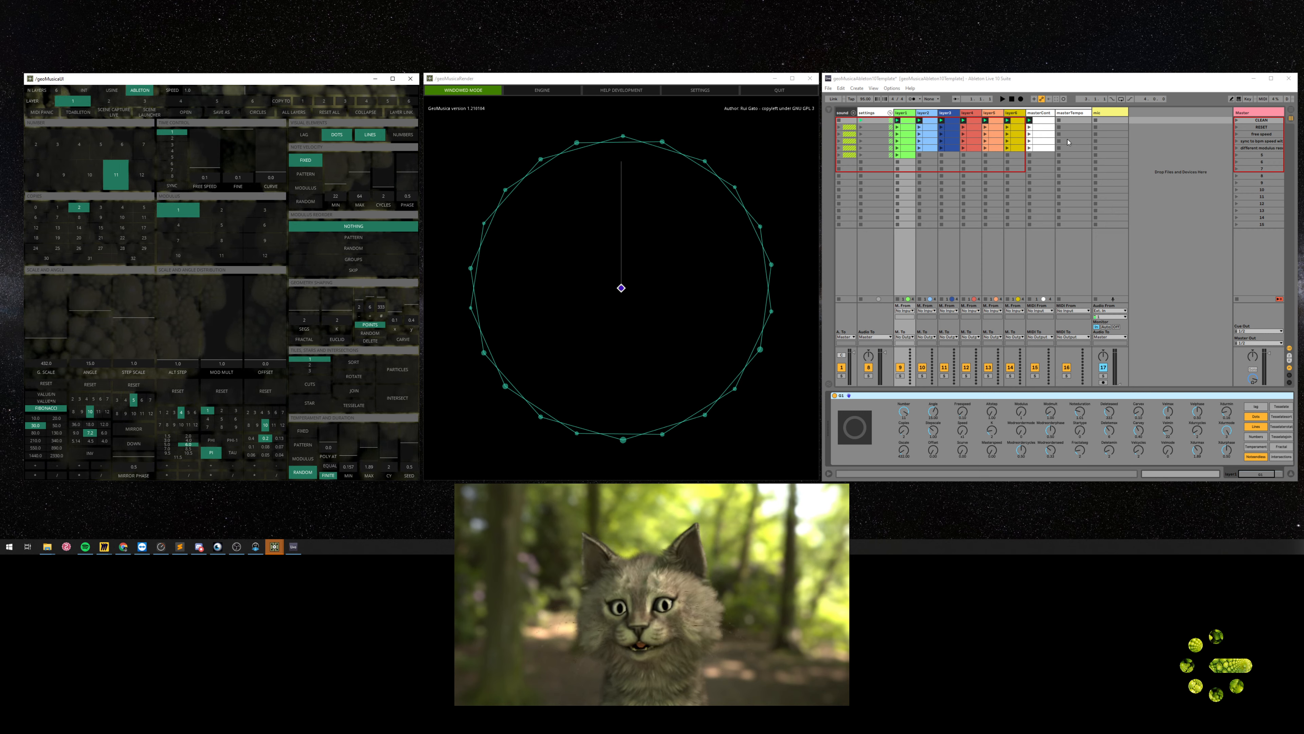
- Create an empty MIDI clip in a free slot of the layer1 track in Live and show its envelopes
left_click(909, 114)
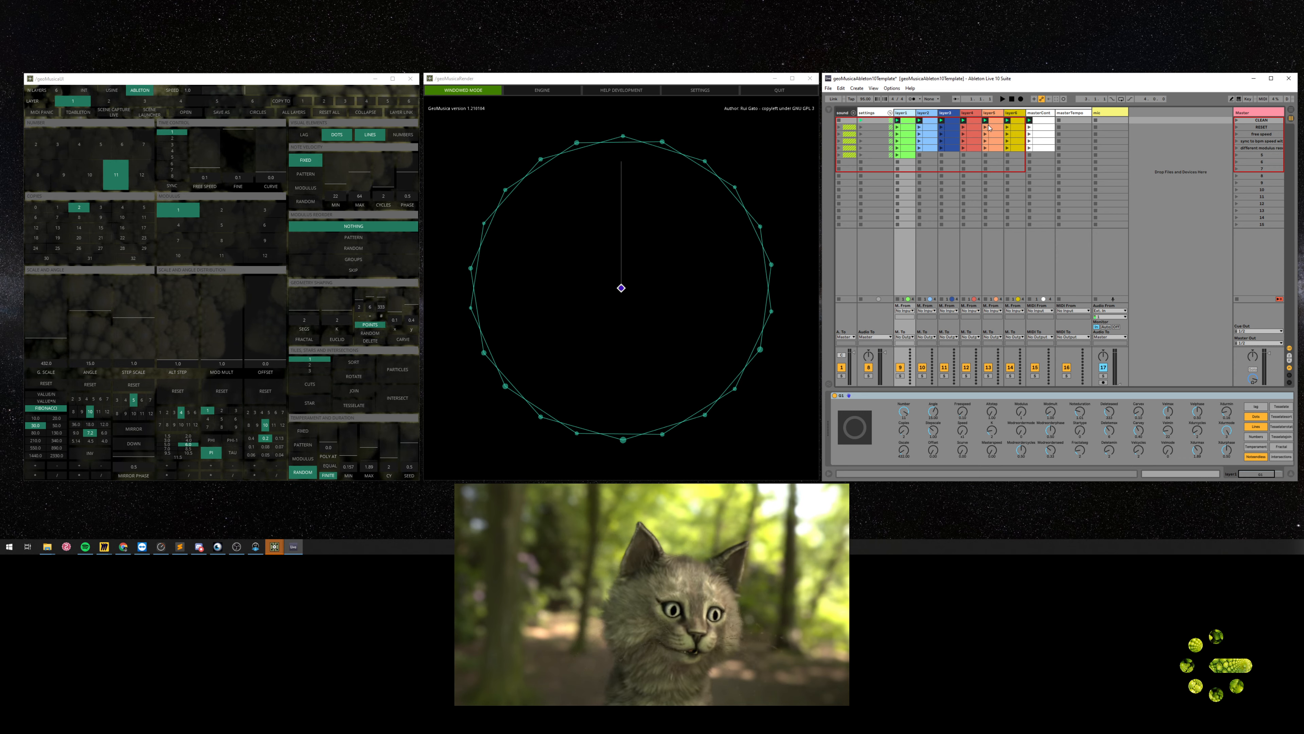
double_click(909, 170)
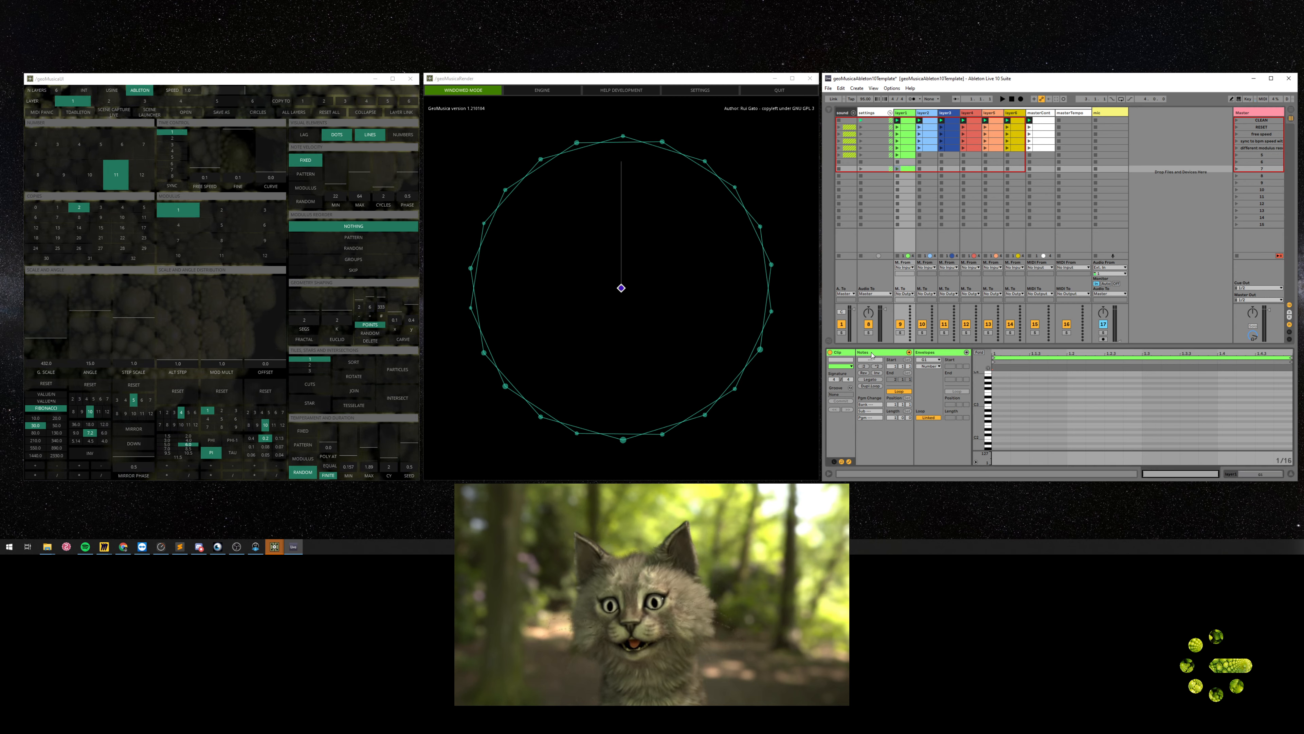
left_click(935, 354)
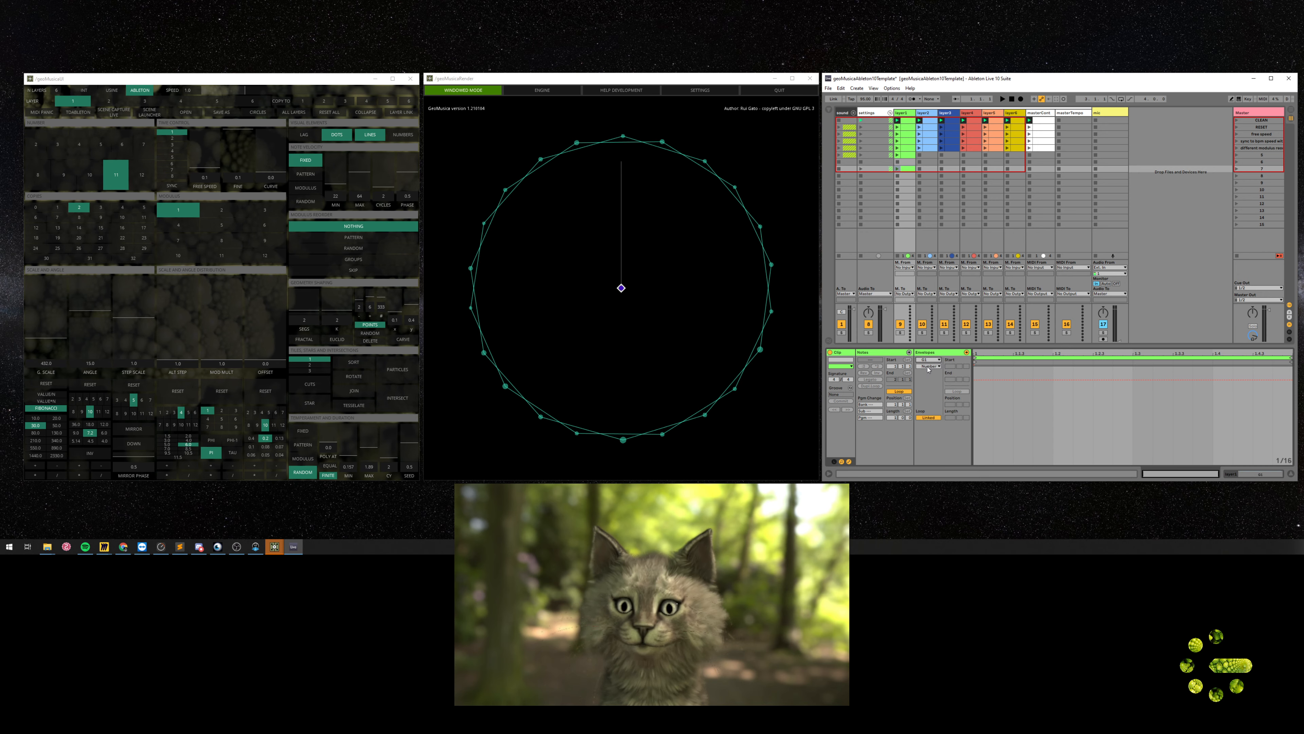
- Choose the Copies envelope in the new layer1 clip, draw a rise followed by a drop to the minimum, and launch the clip
left_click(928, 367)
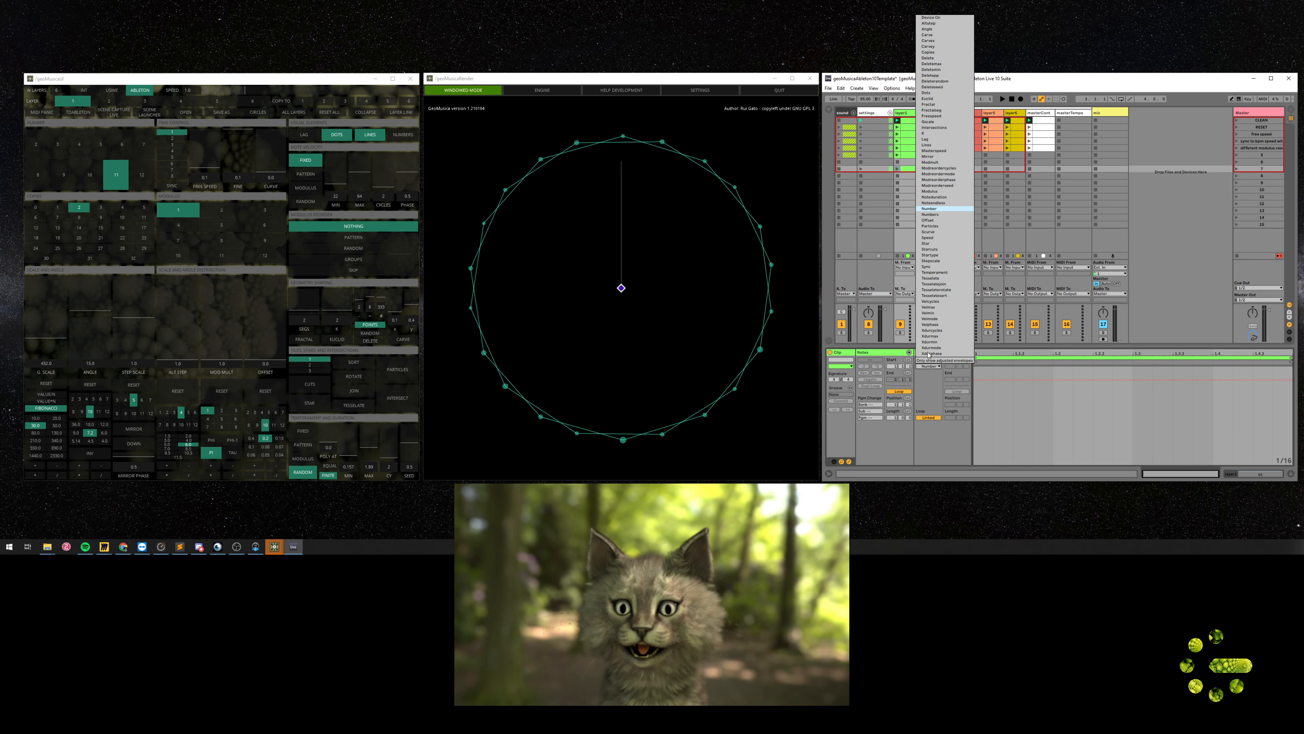
left_click(930, 53)
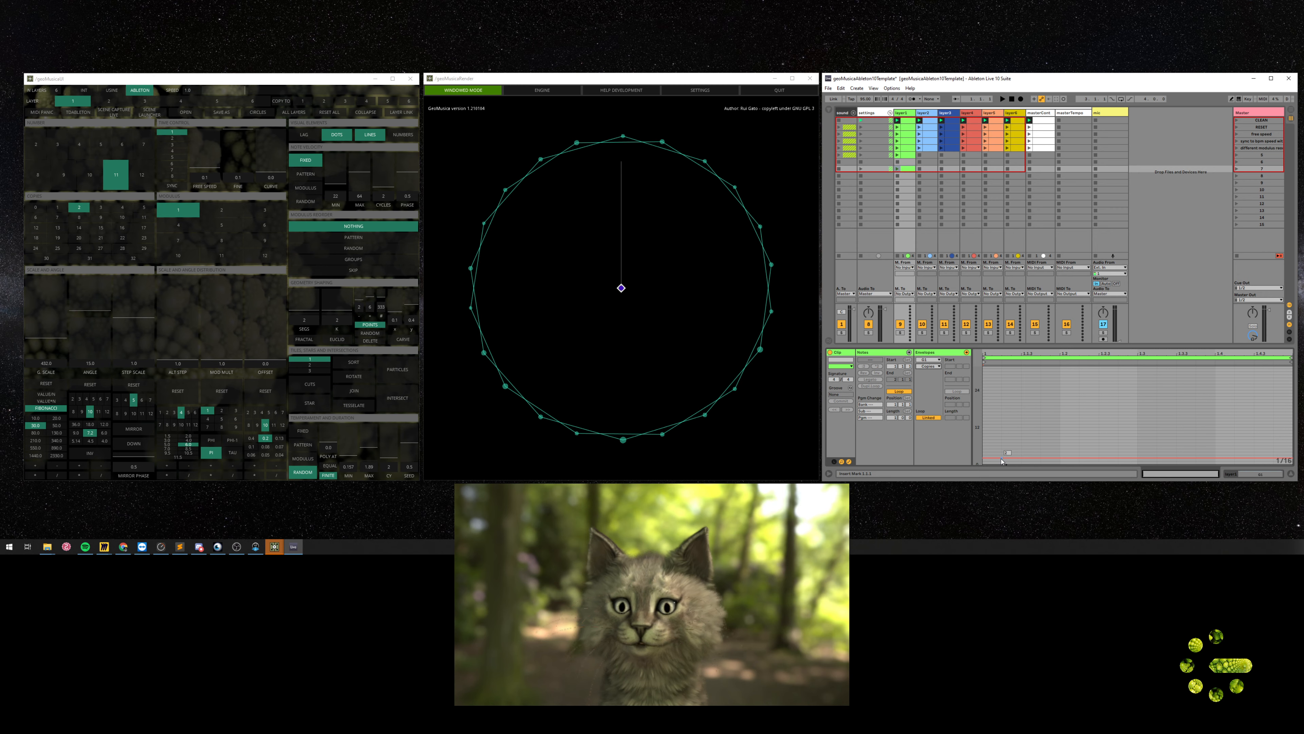
left_click_drag(1002, 461, 1001, 426)
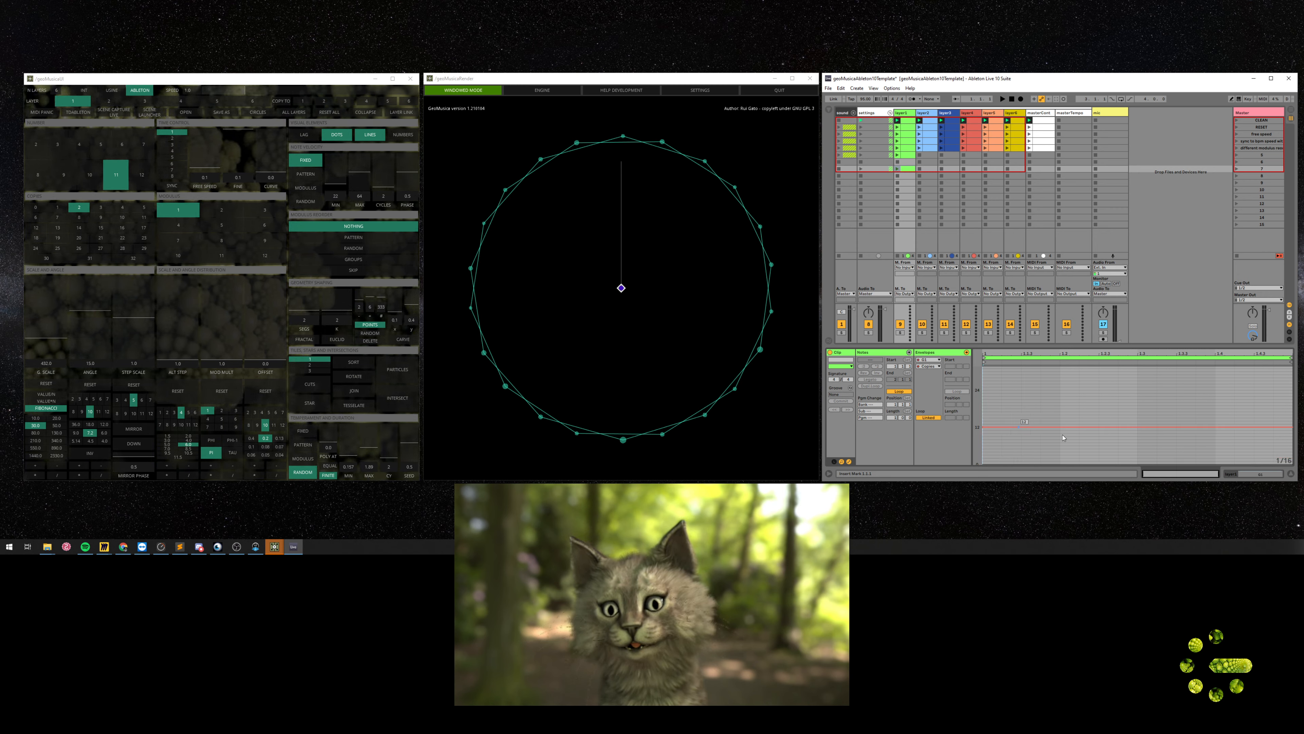
left_click_drag(1139, 430, 1140, 457)
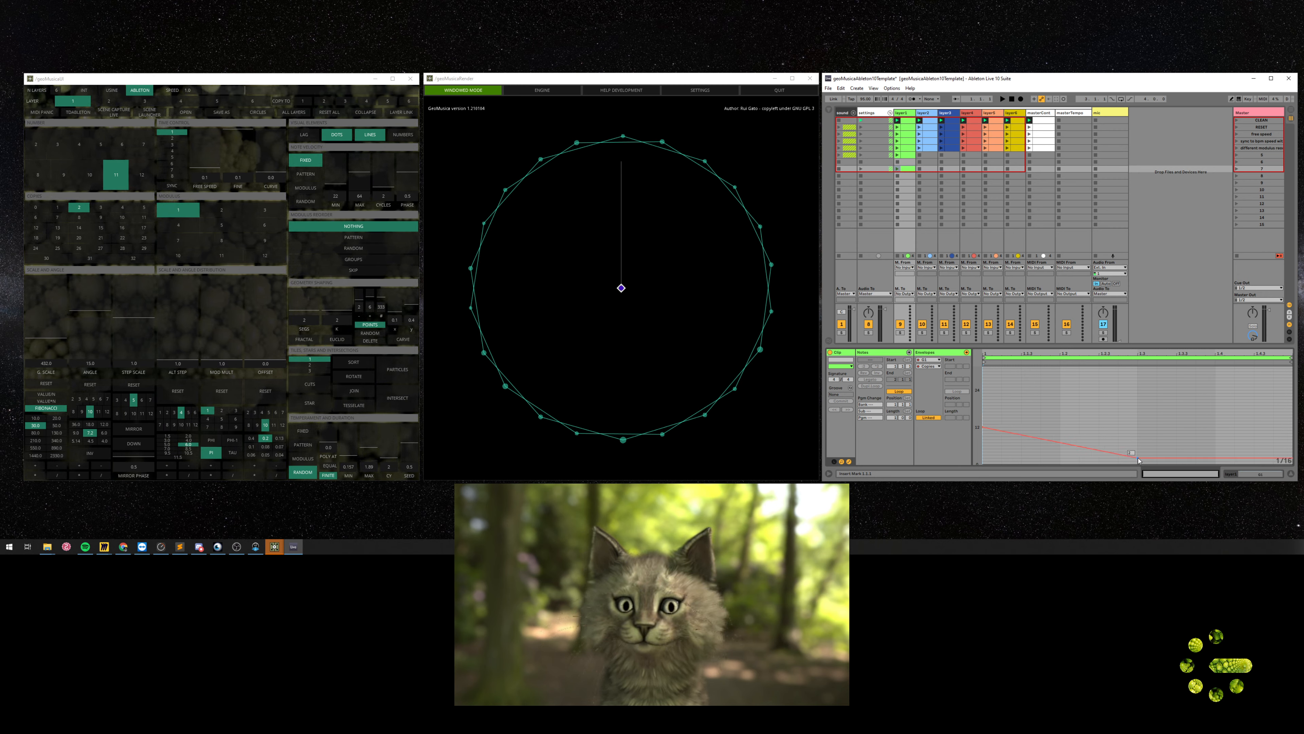
left_click_drag(1028, 437, 1099, 418)
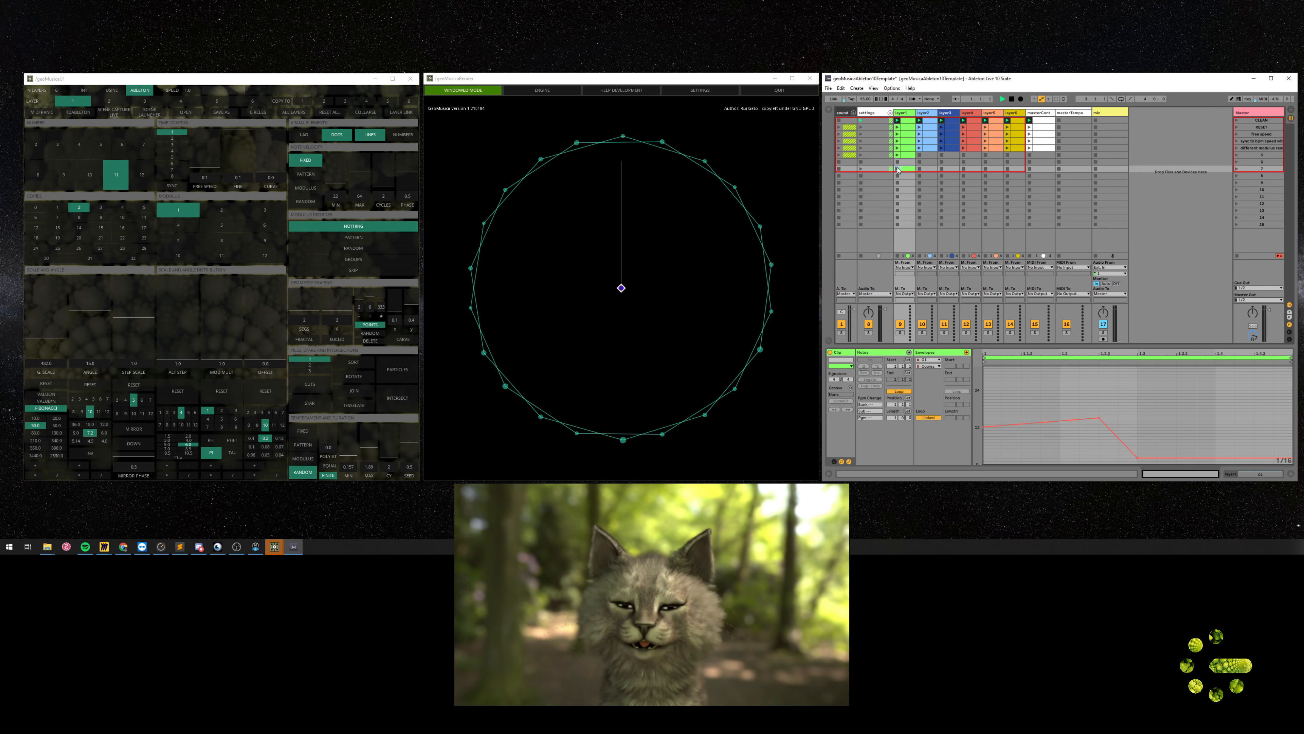
left_click(898, 170)
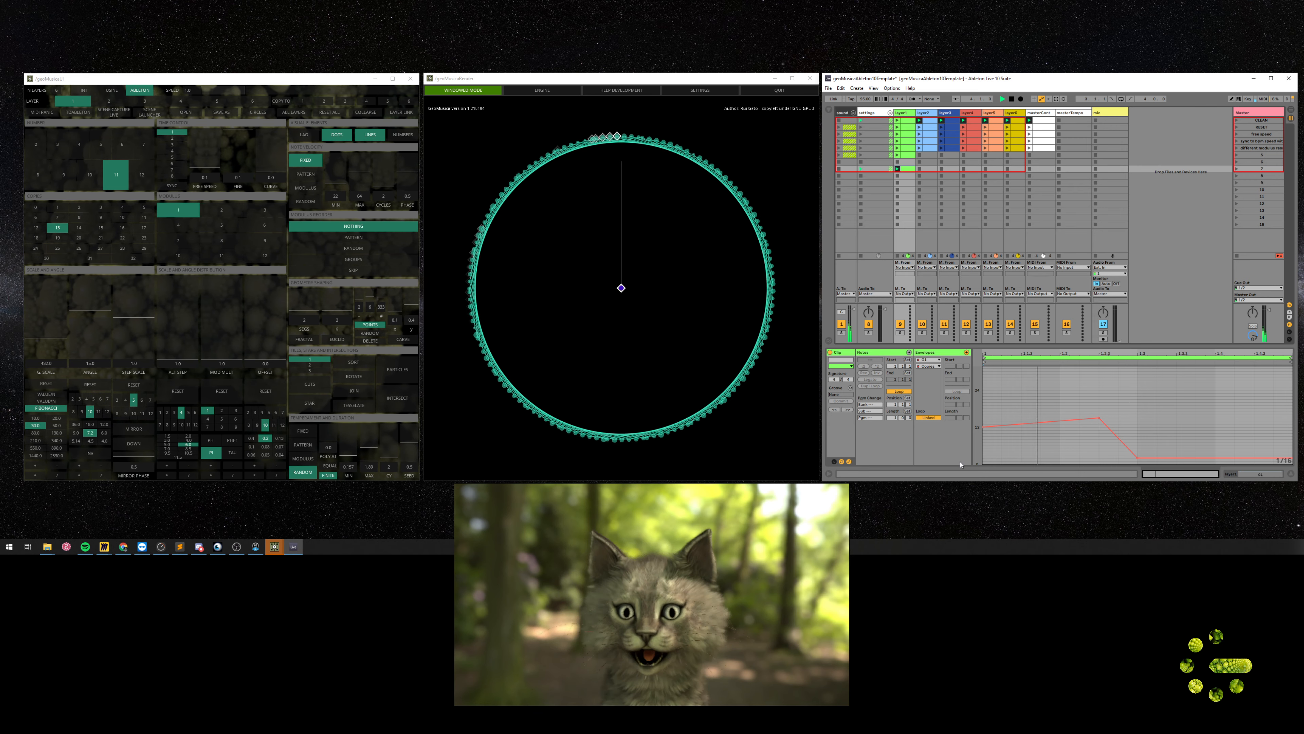
- Delete the demo envelope clip from the layer1 track and launch the RESET scene in Live
left_click(933, 365)
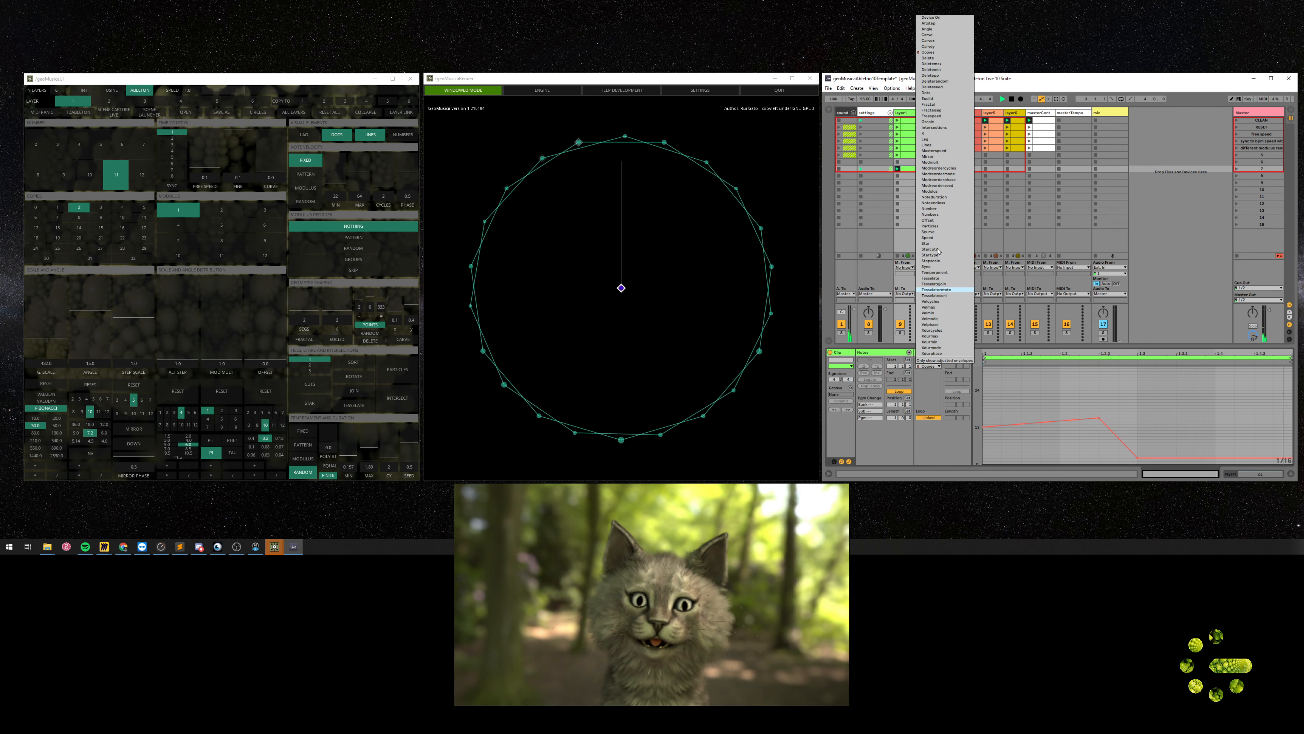
left_click(930, 360)
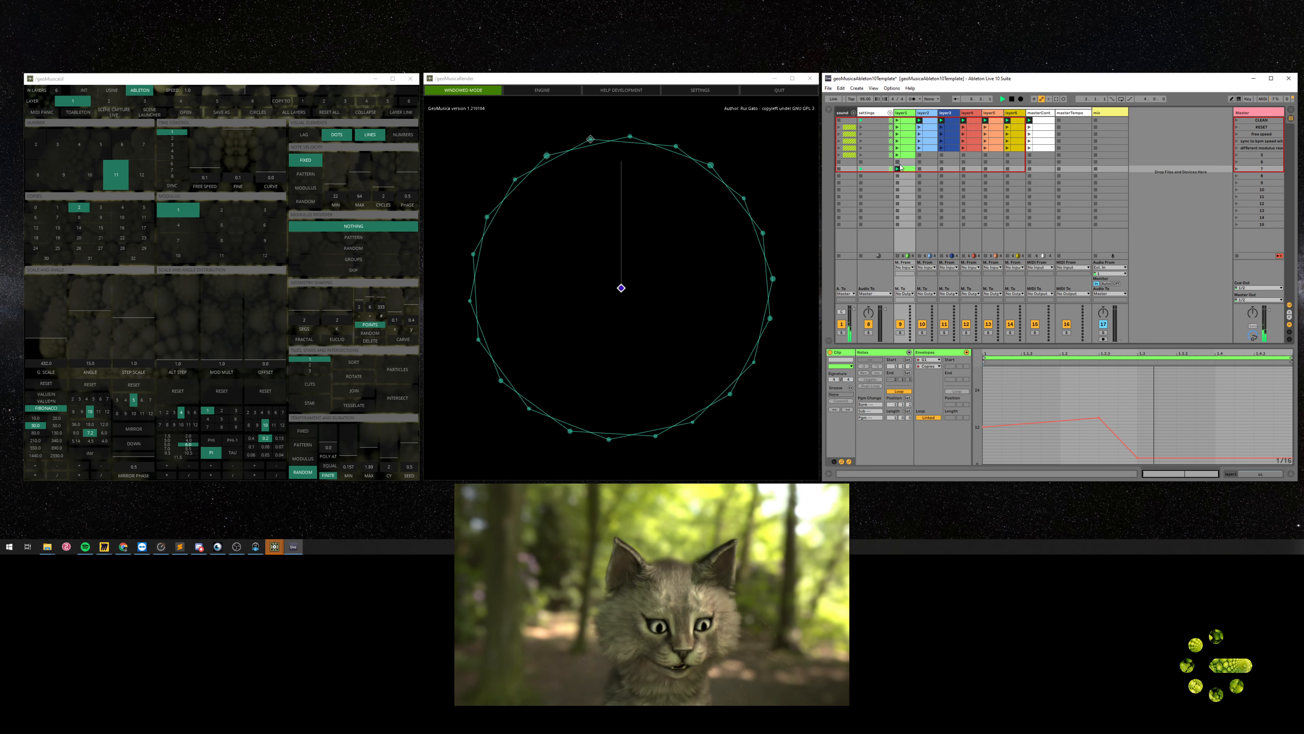
key("Delete")
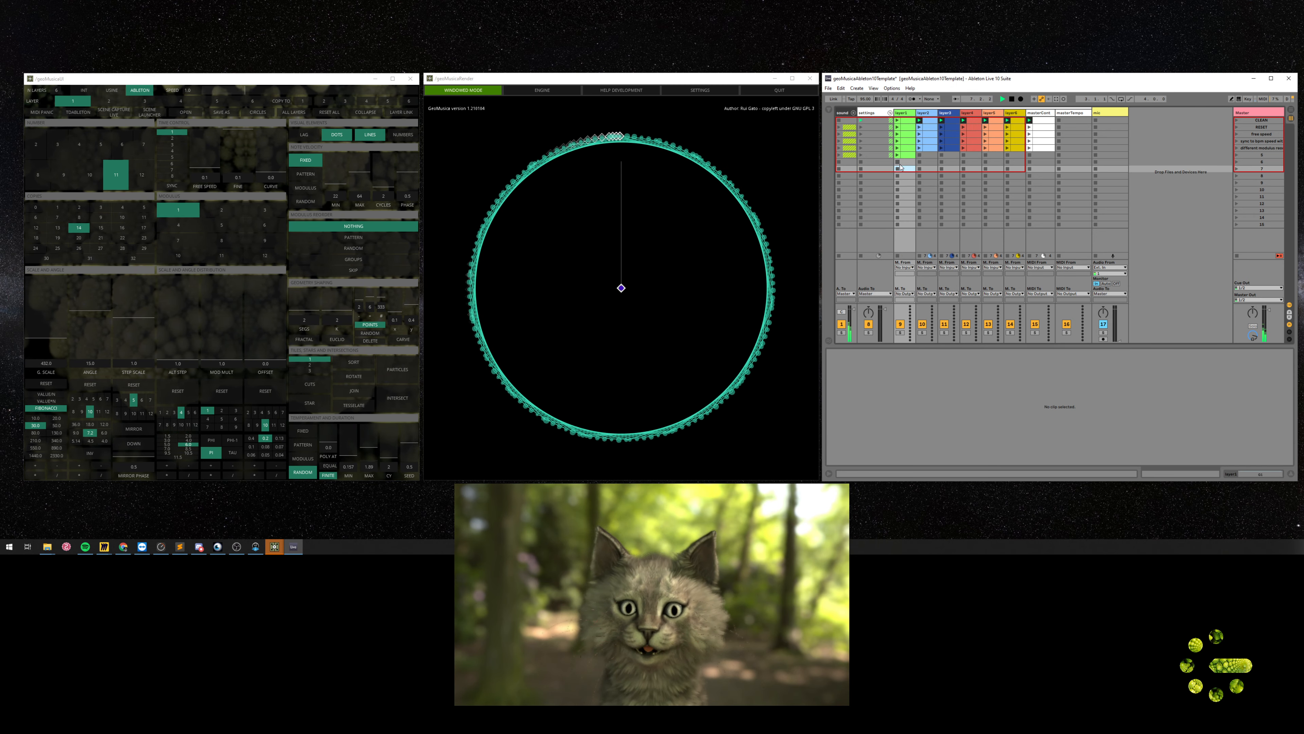
left_click(1237, 127)
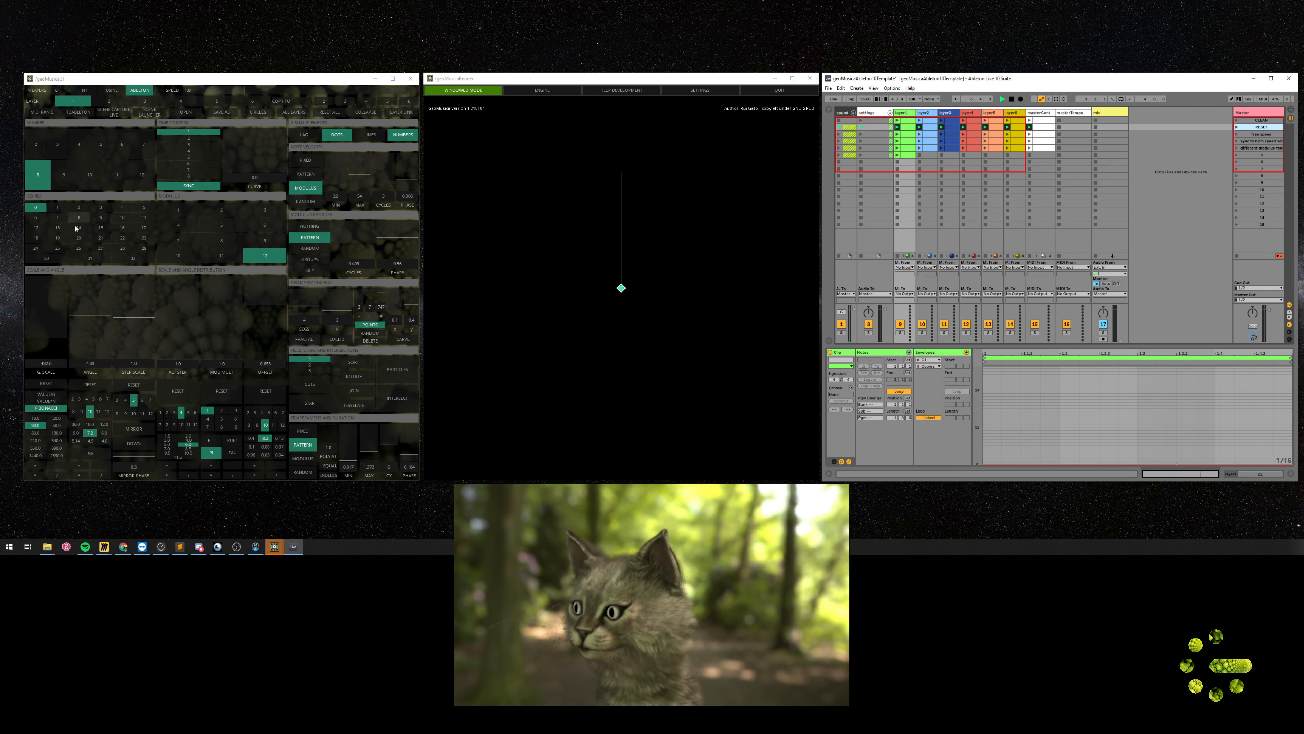
- Give layer 1 two copies, modulus 2, visible lines and number 3 in geoMusicaUI
left_click(58, 208)
left_click(79, 208)
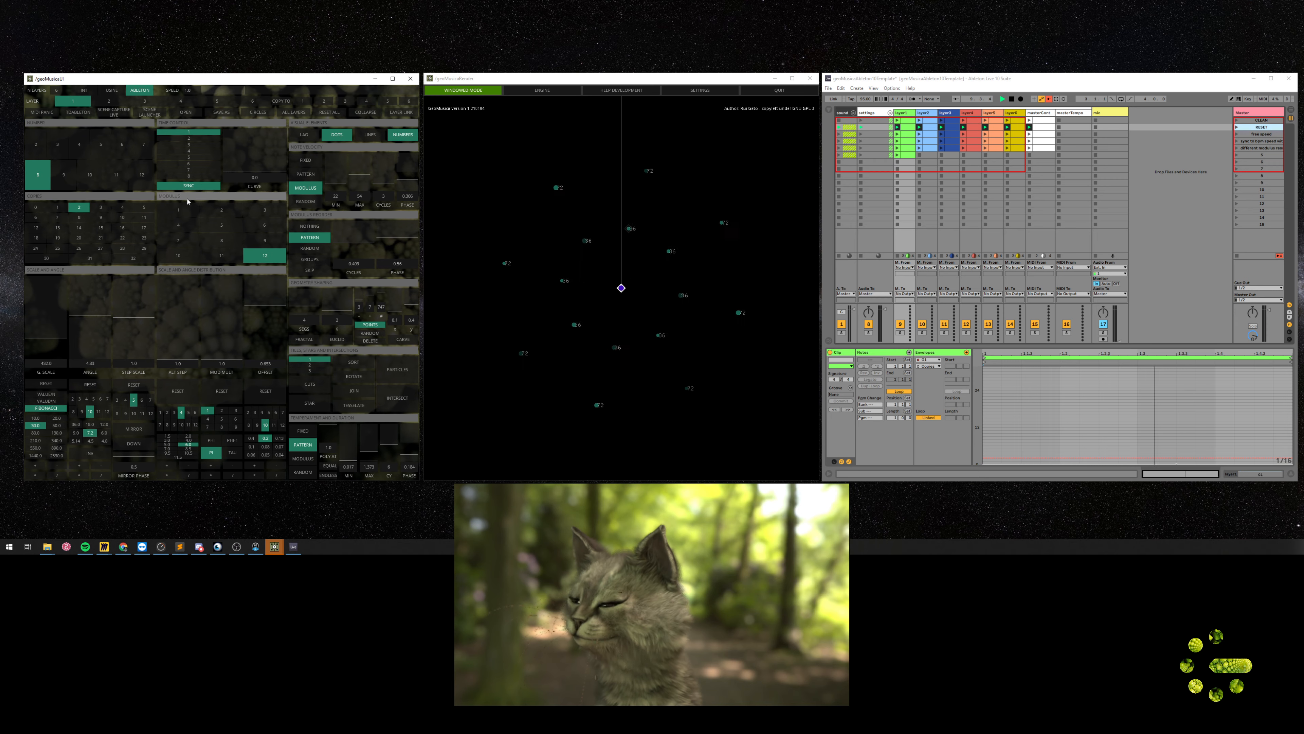
left_click(222, 210)
left_click(370, 134)
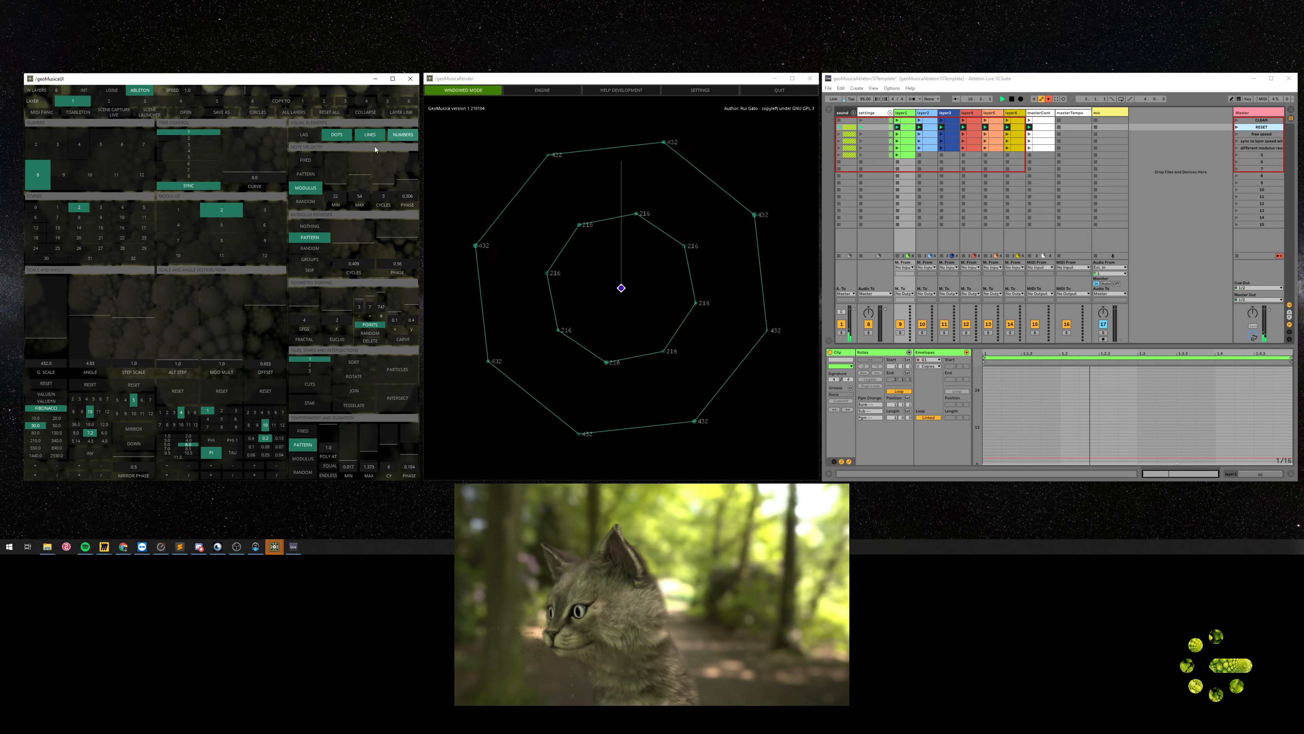
left_click(57, 144)
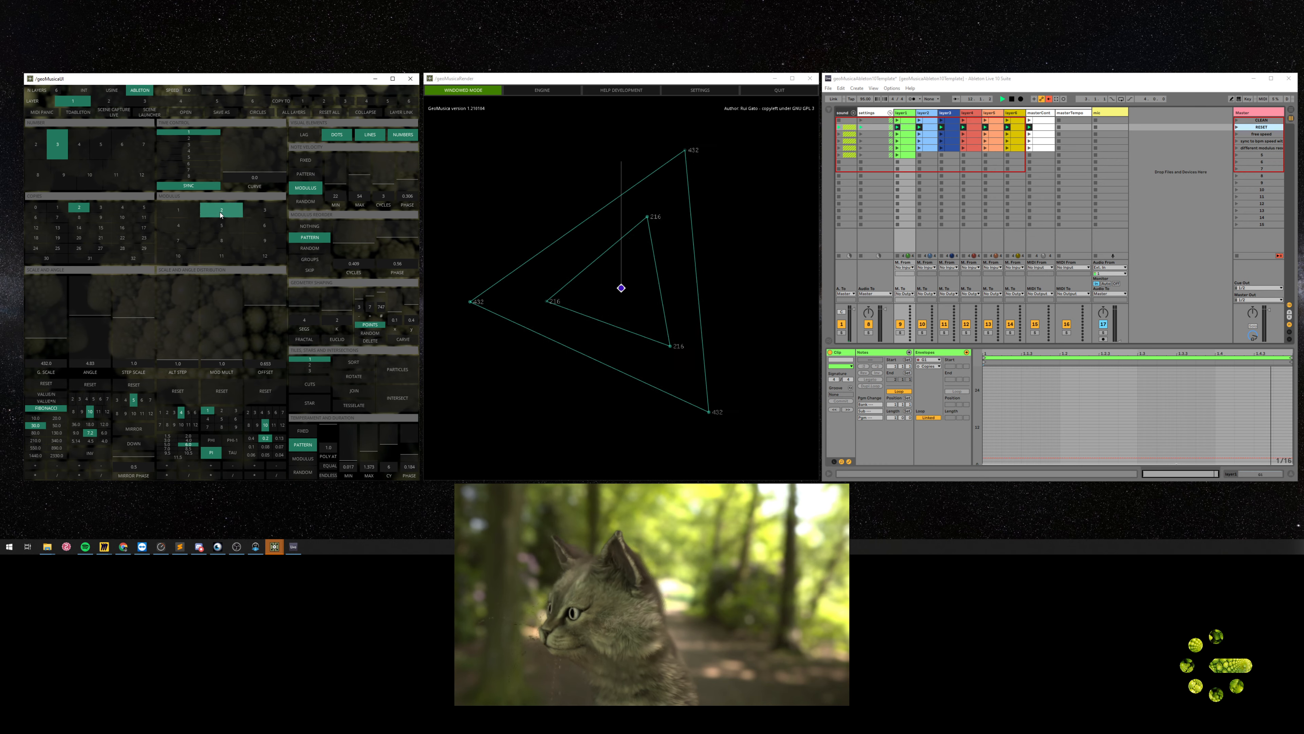
- Adjust layer 1's step scale and angle in geoMusicaUI and stop playback in Live
left_click(131, 316)
left_click(95, 321)
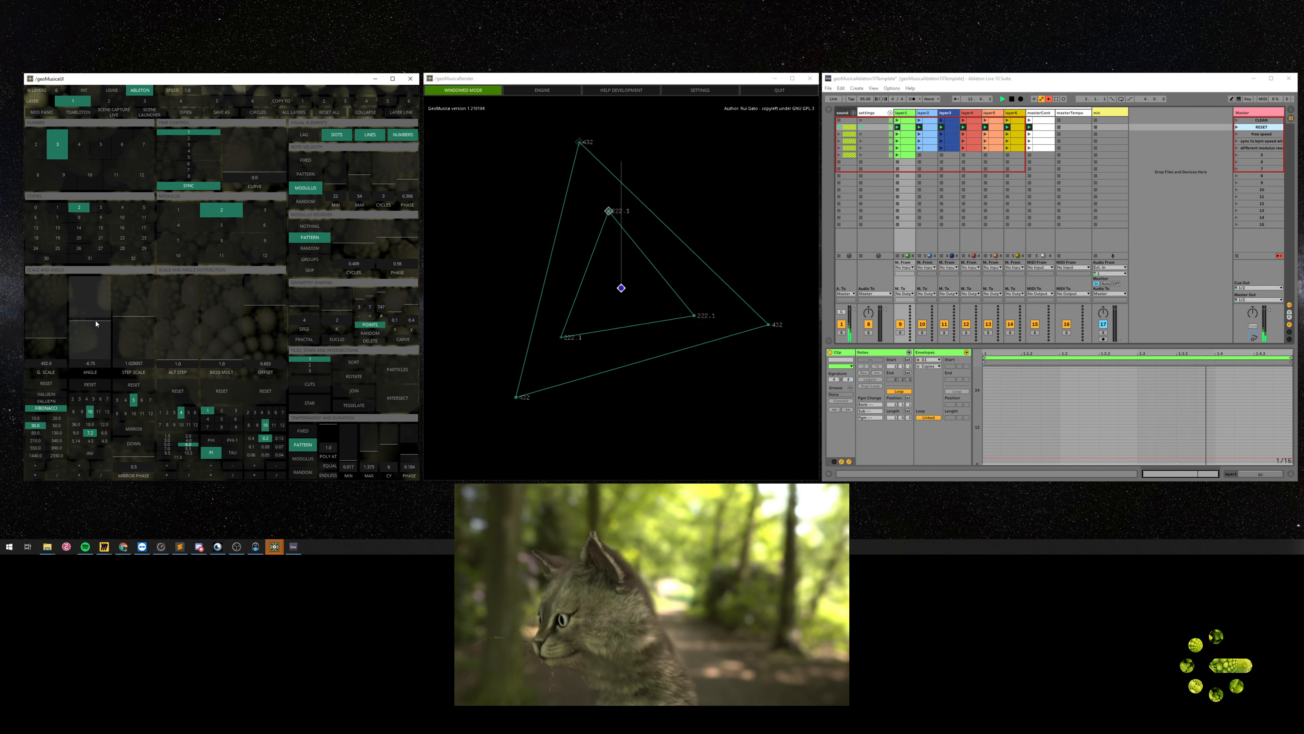
left_click(96, 328)
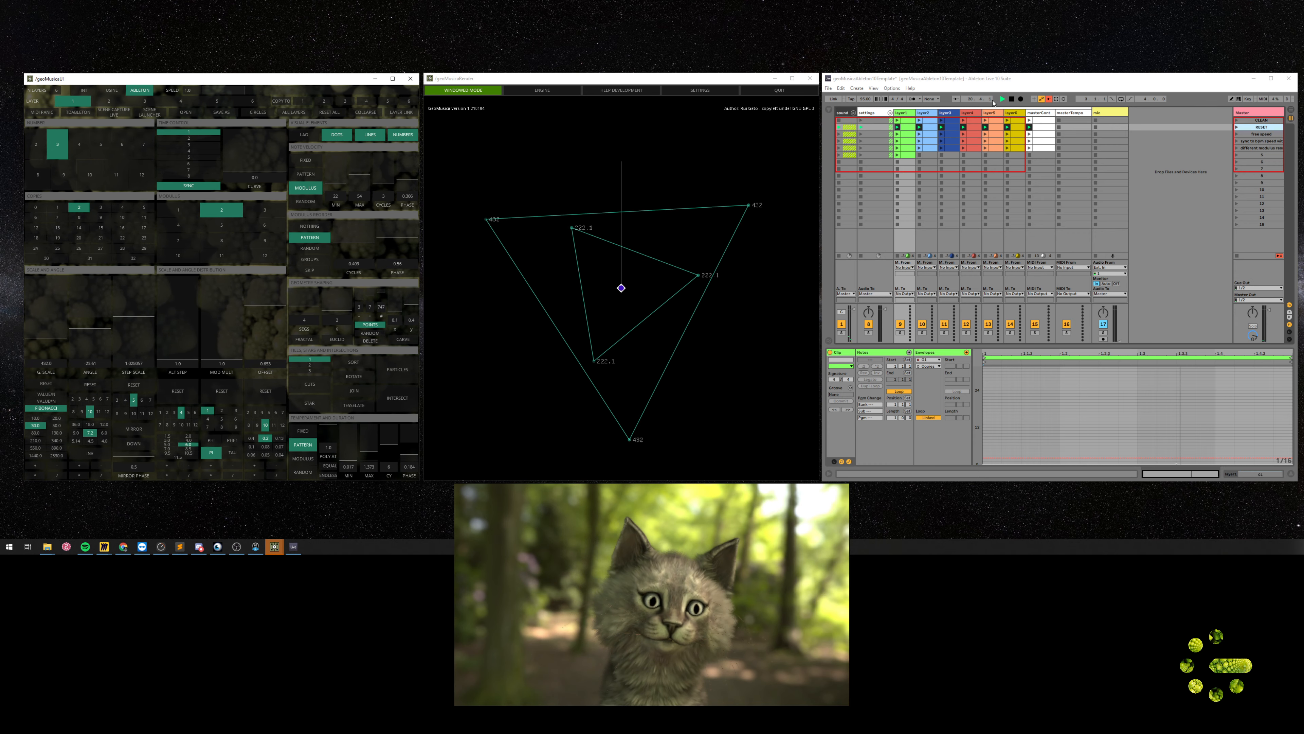
left_click(1011, 98)
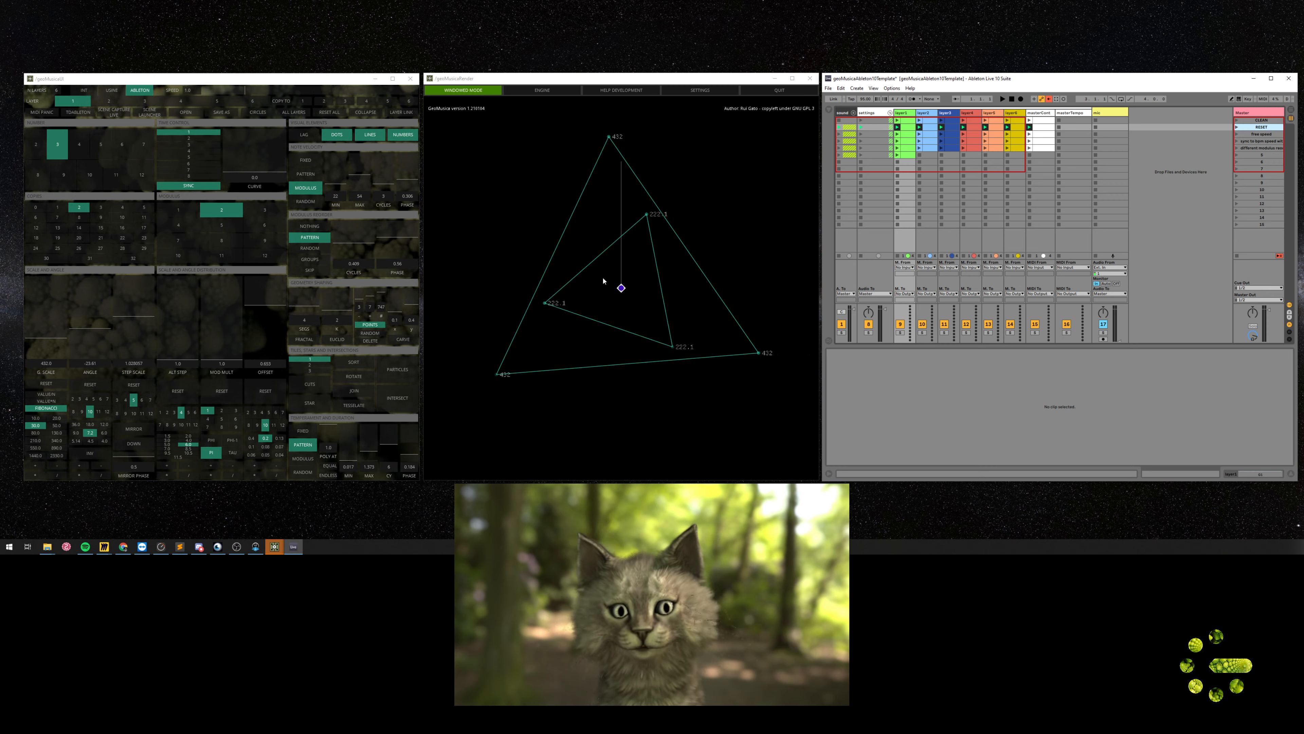
- Capture the current GeoMusica state as a Live scene and inspect the recorded envelopes in its layer3 clip
left_click(104, 112)
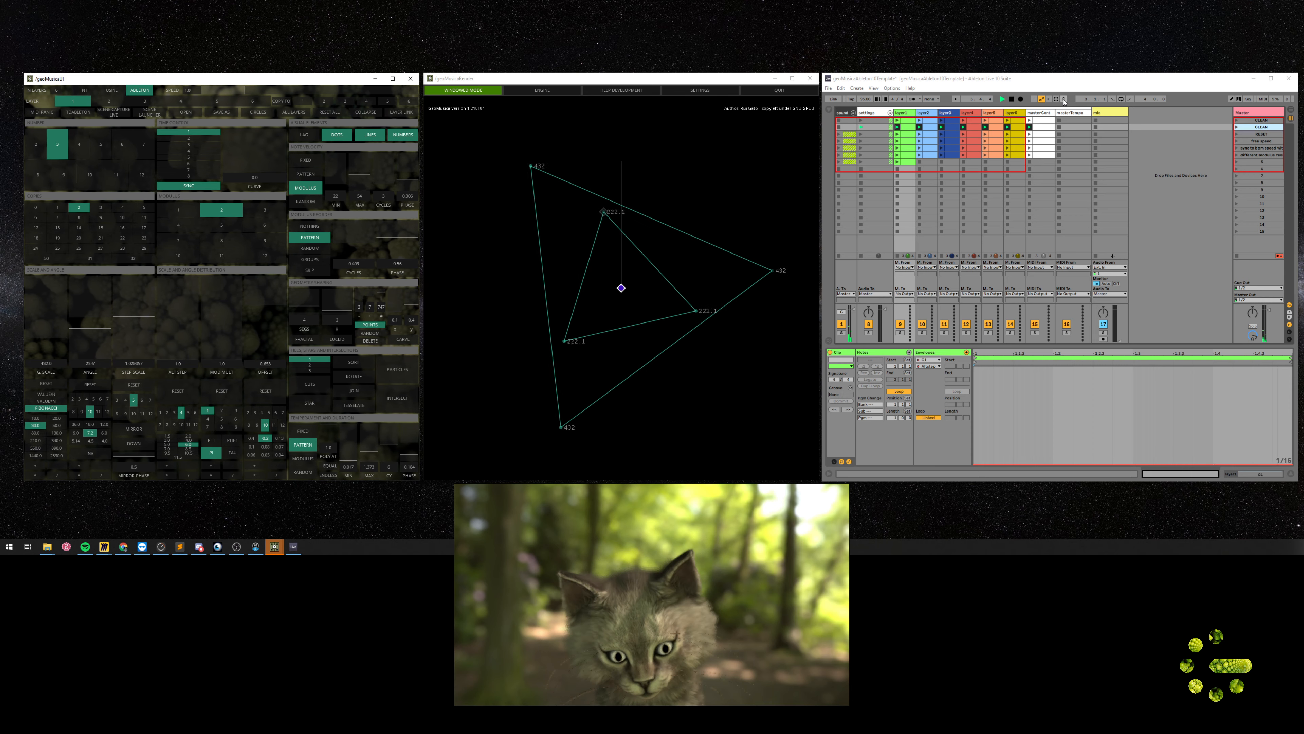
left_click(952, 128)
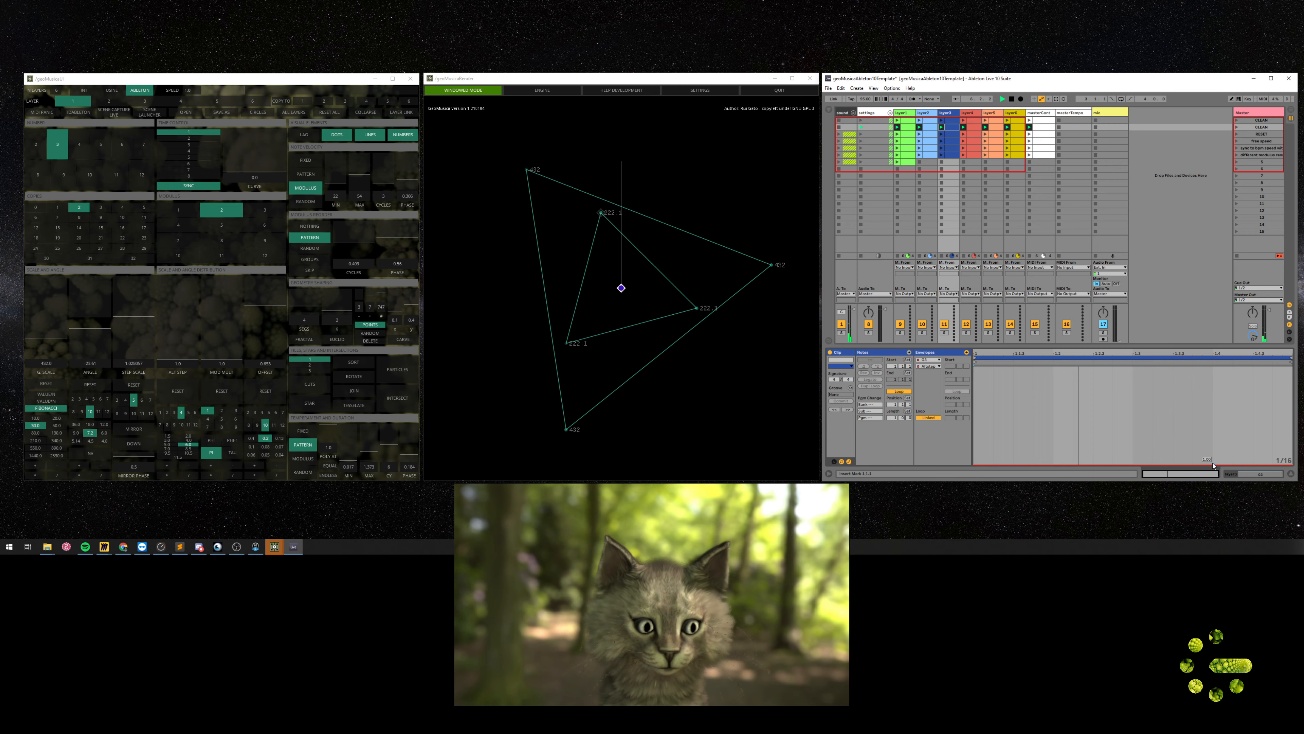
left_click(928, 366)
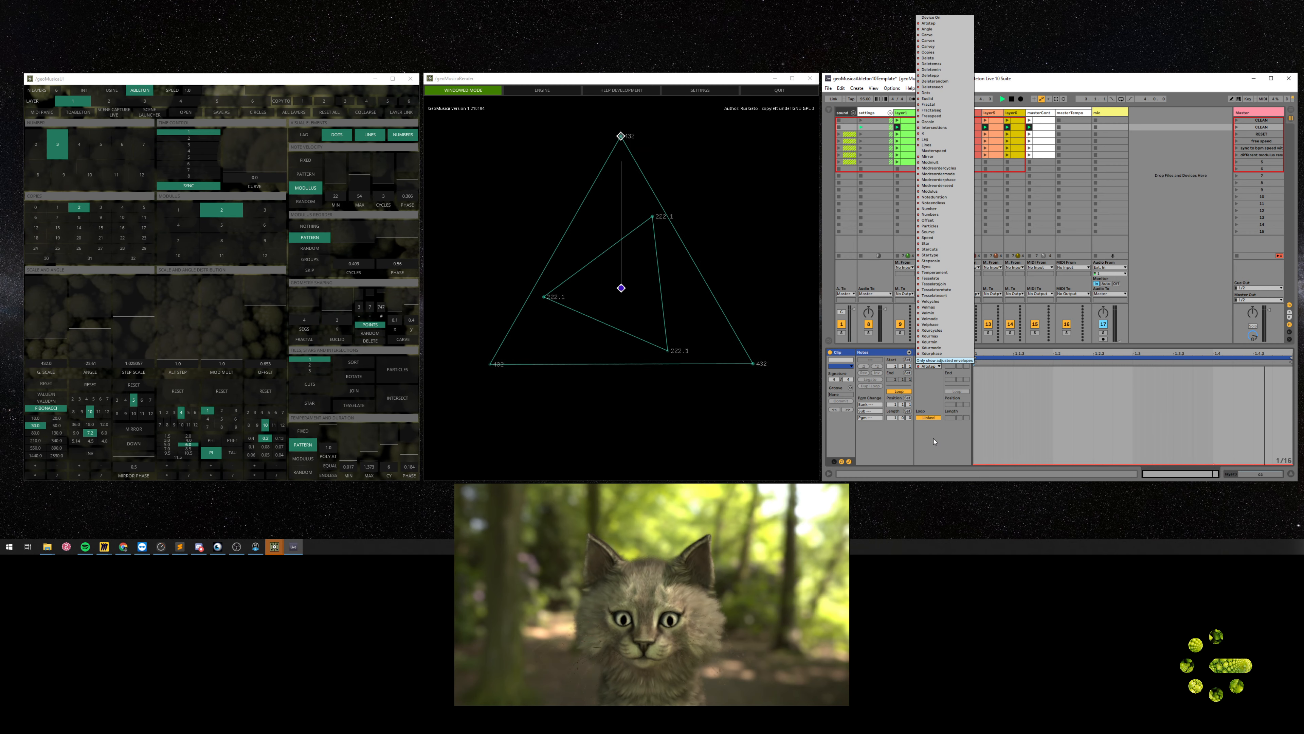
left_click(948, 405)
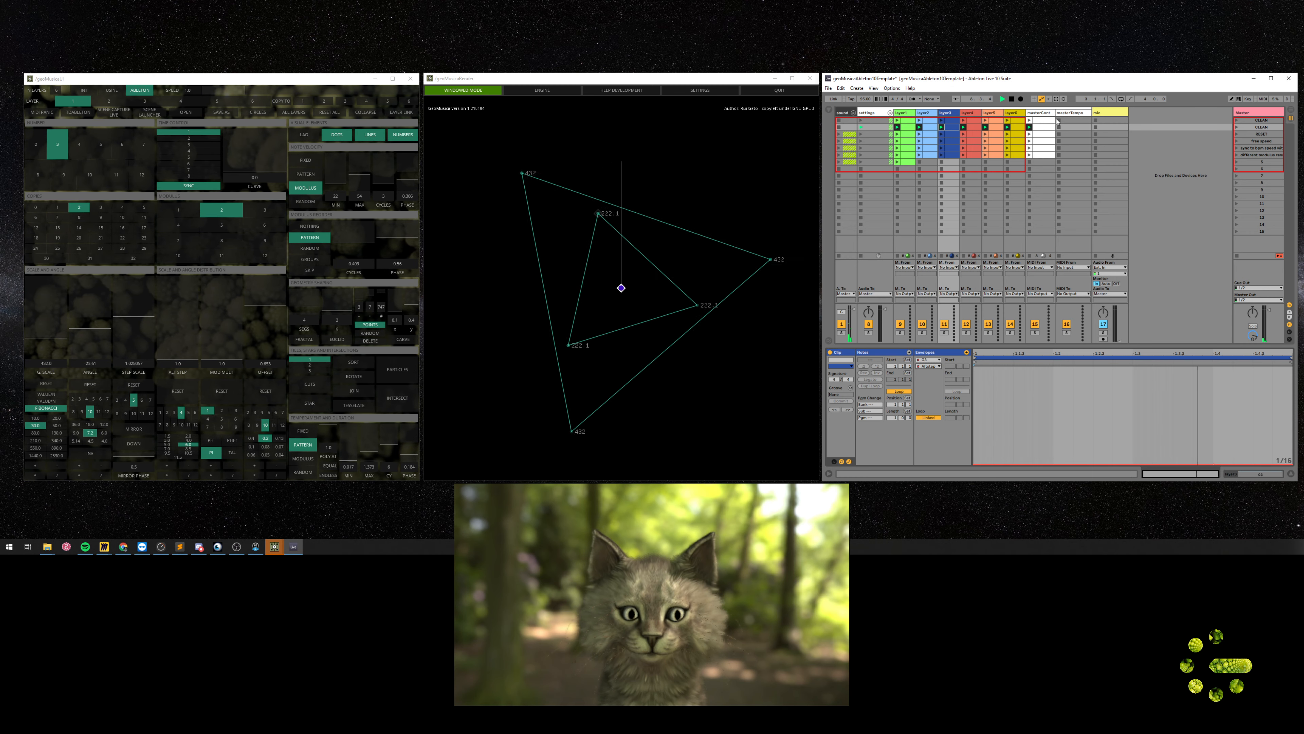
left_click(1255, 127)
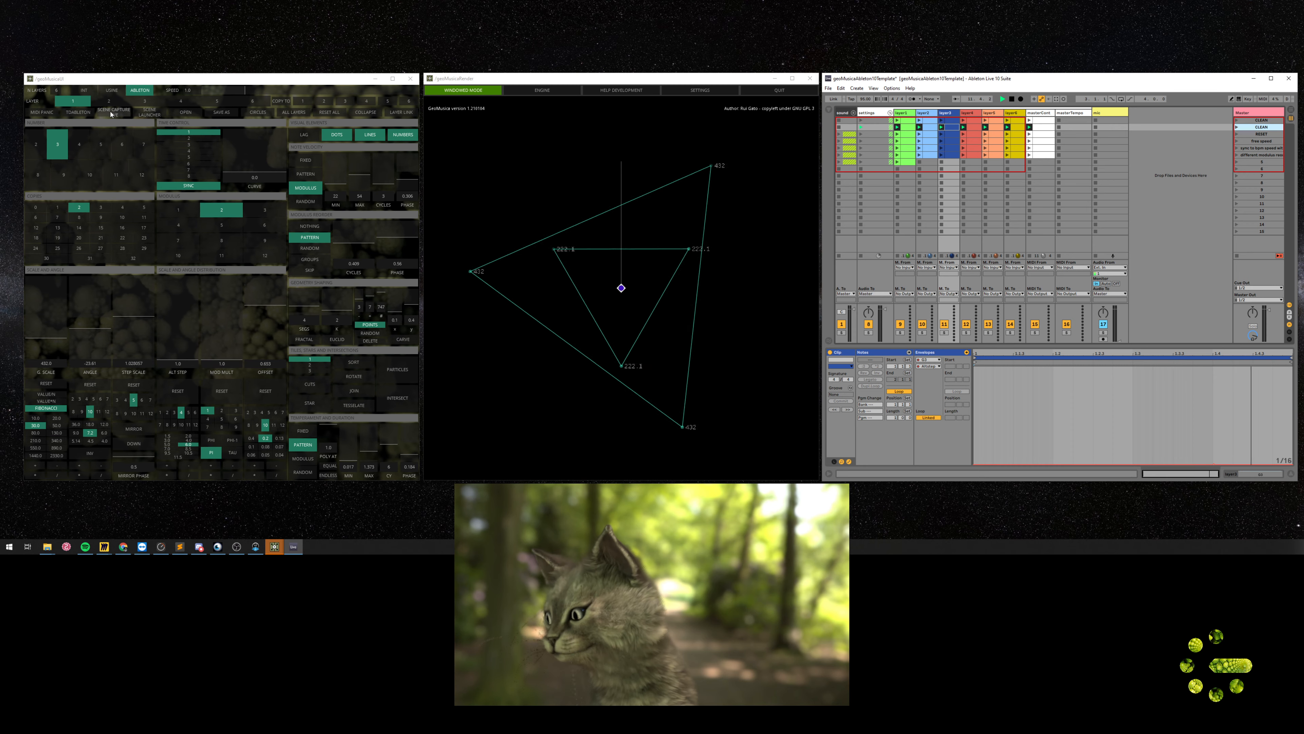
- Show layer 2 in geoMusicaUI, launch the free speed scene in Live and recall the captured triangle scene
left_click(118, 102)
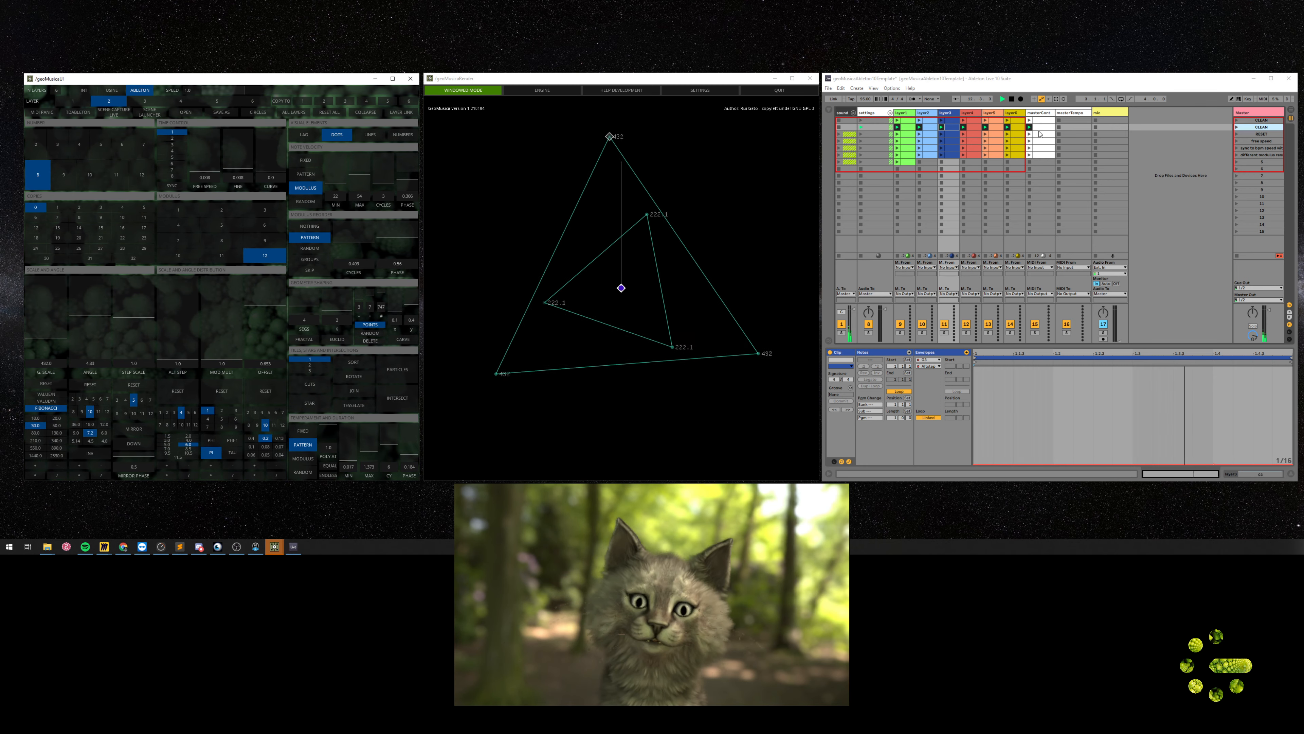
left_click(1237, 141)
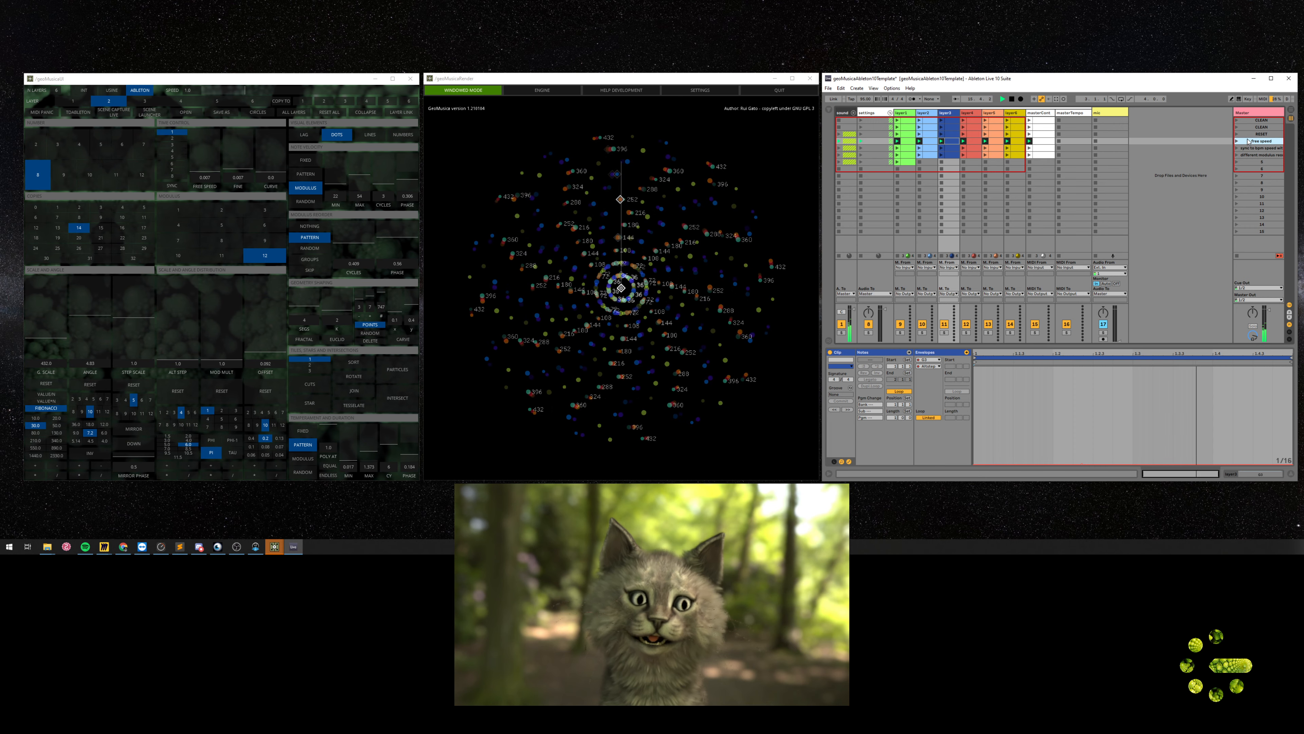
left_click(1248, 128)
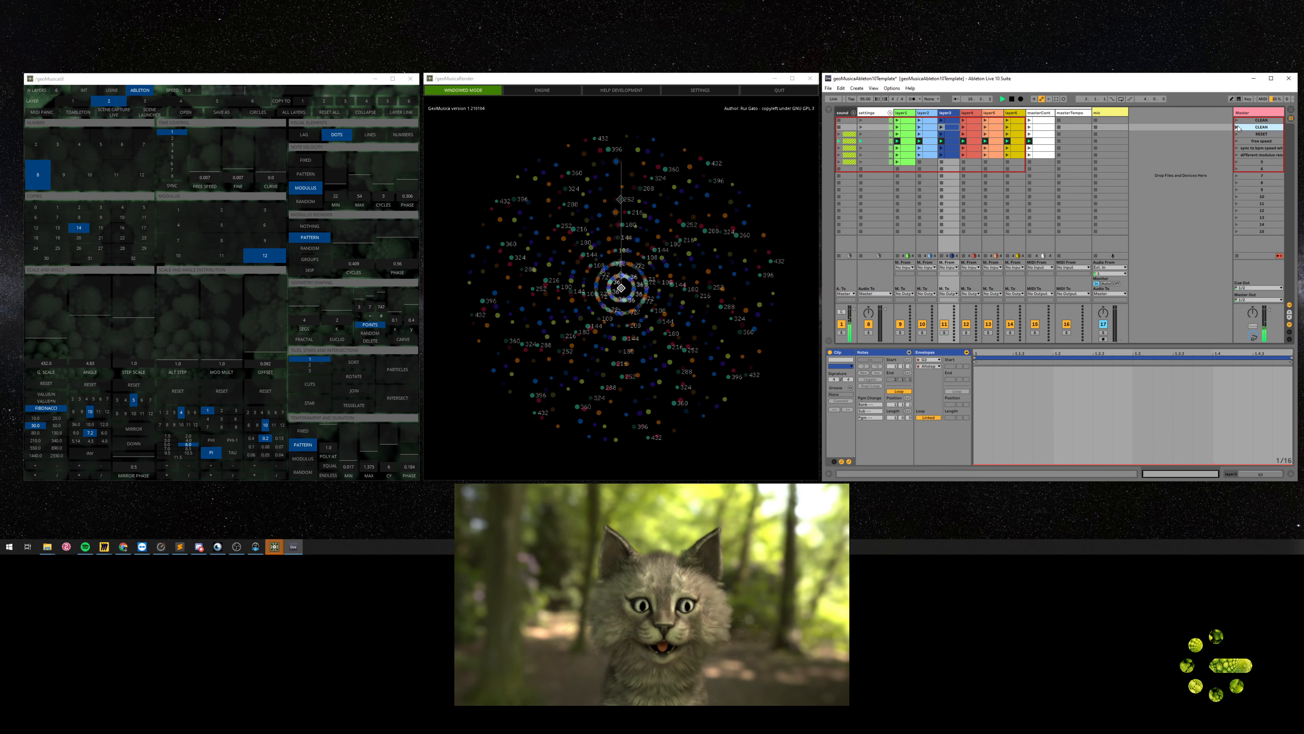
left_click(1236, 127)
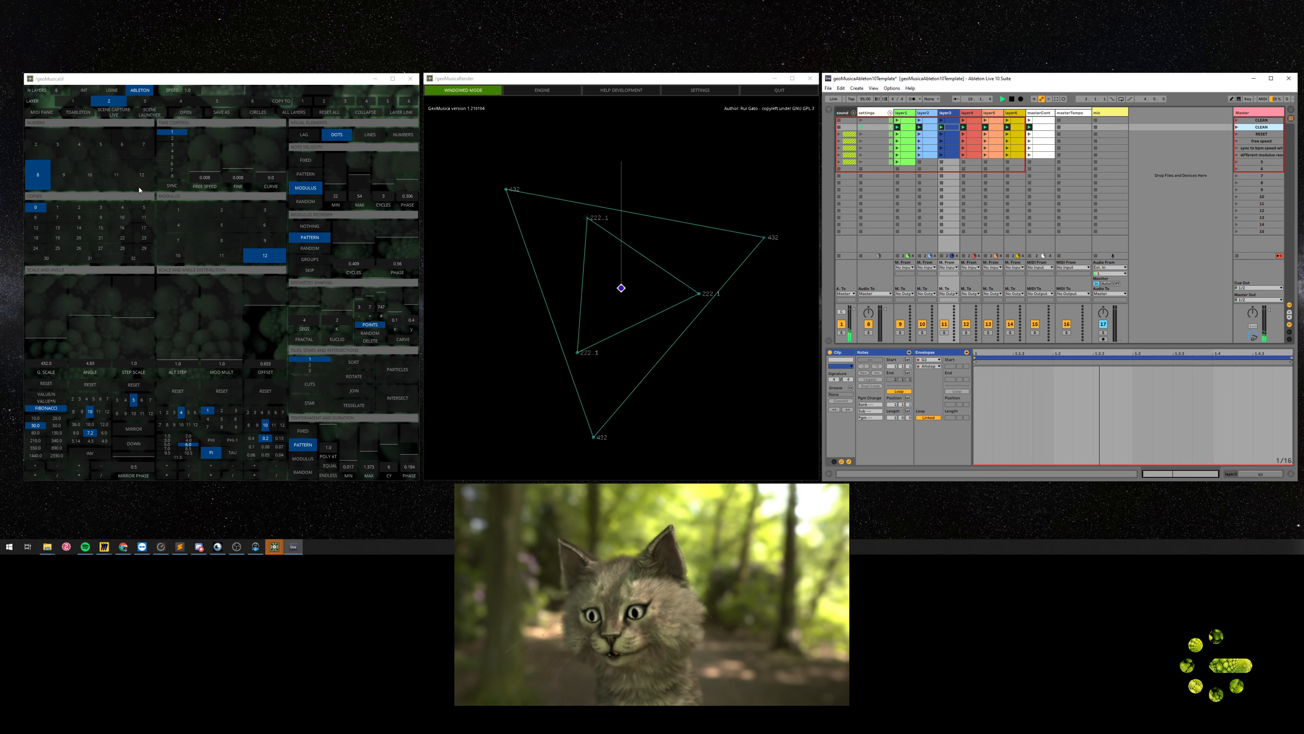
- Select layer 1, set its number to 4 with 10 copies, and capture this state as another Live scene
left_click(60, 102)
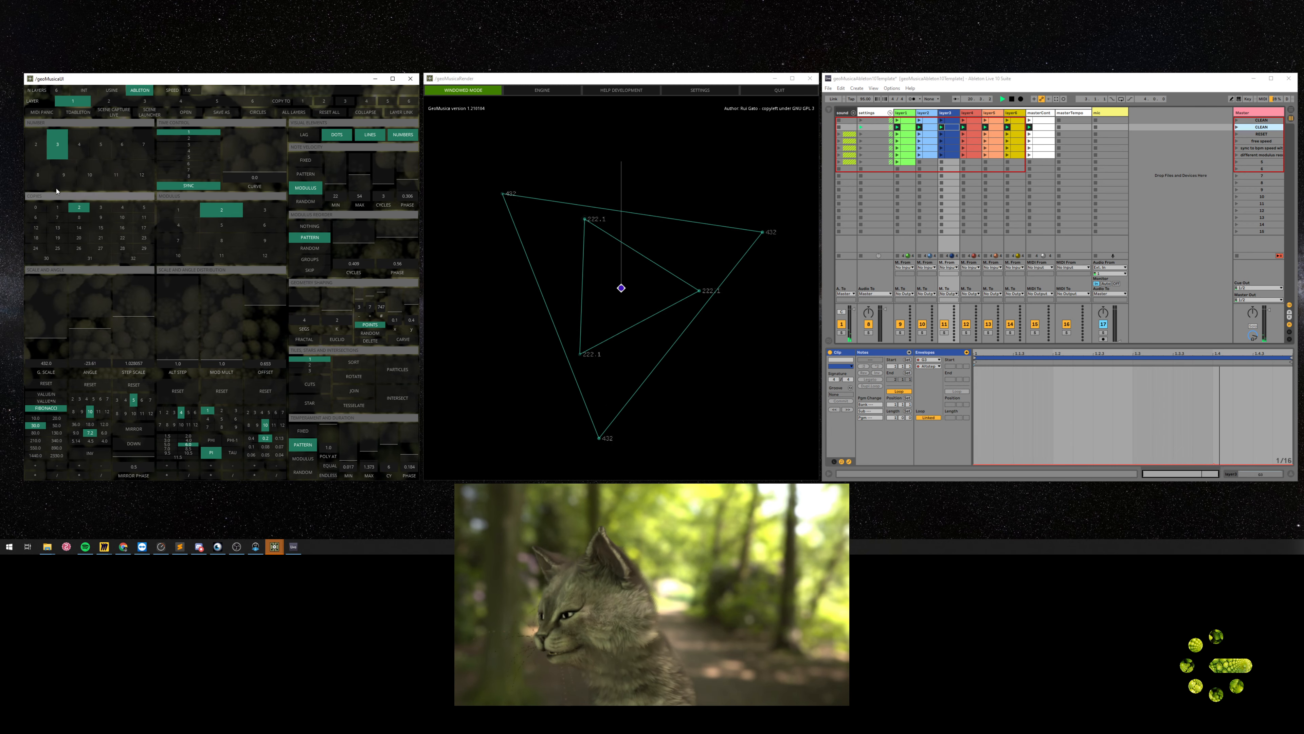
left_click(79, 143)
left_click(103, 208)
left_click(123, 218)
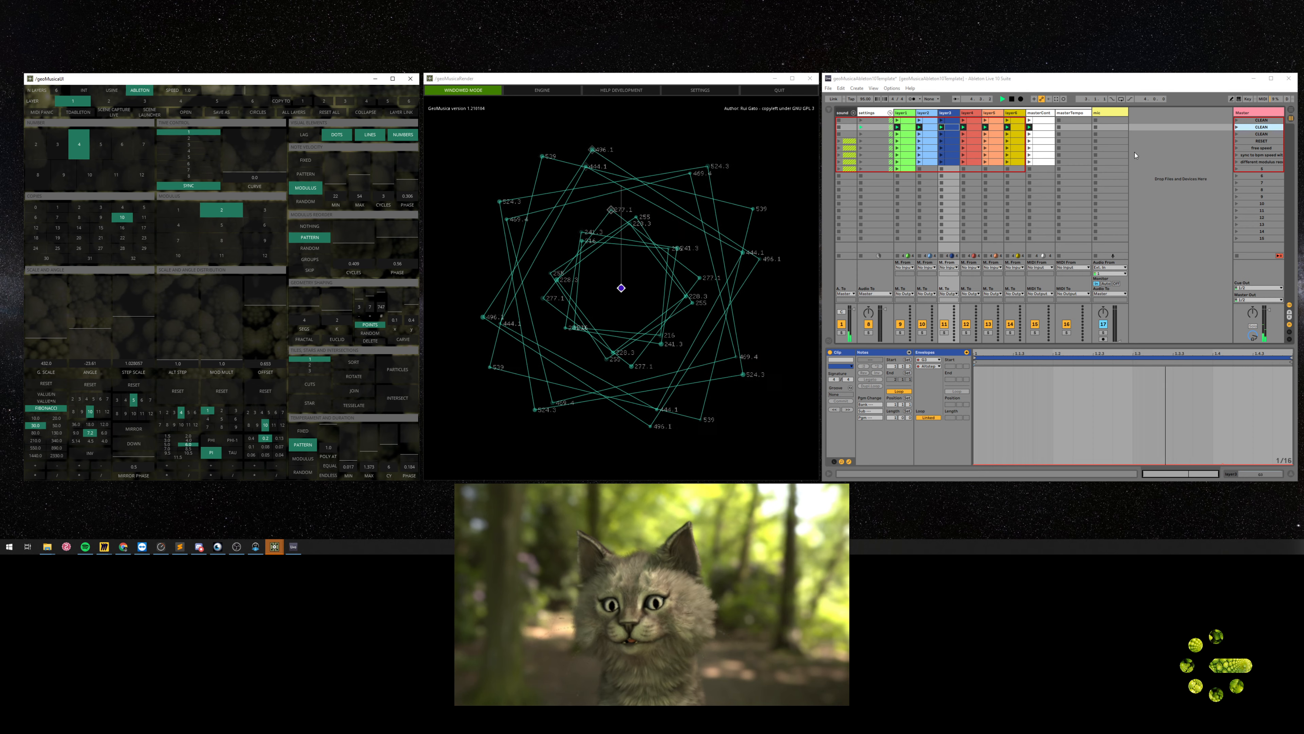
- Launch the captured triangle and square scenes alternately in Live, ending on the square scene
left_click(1236, 134)
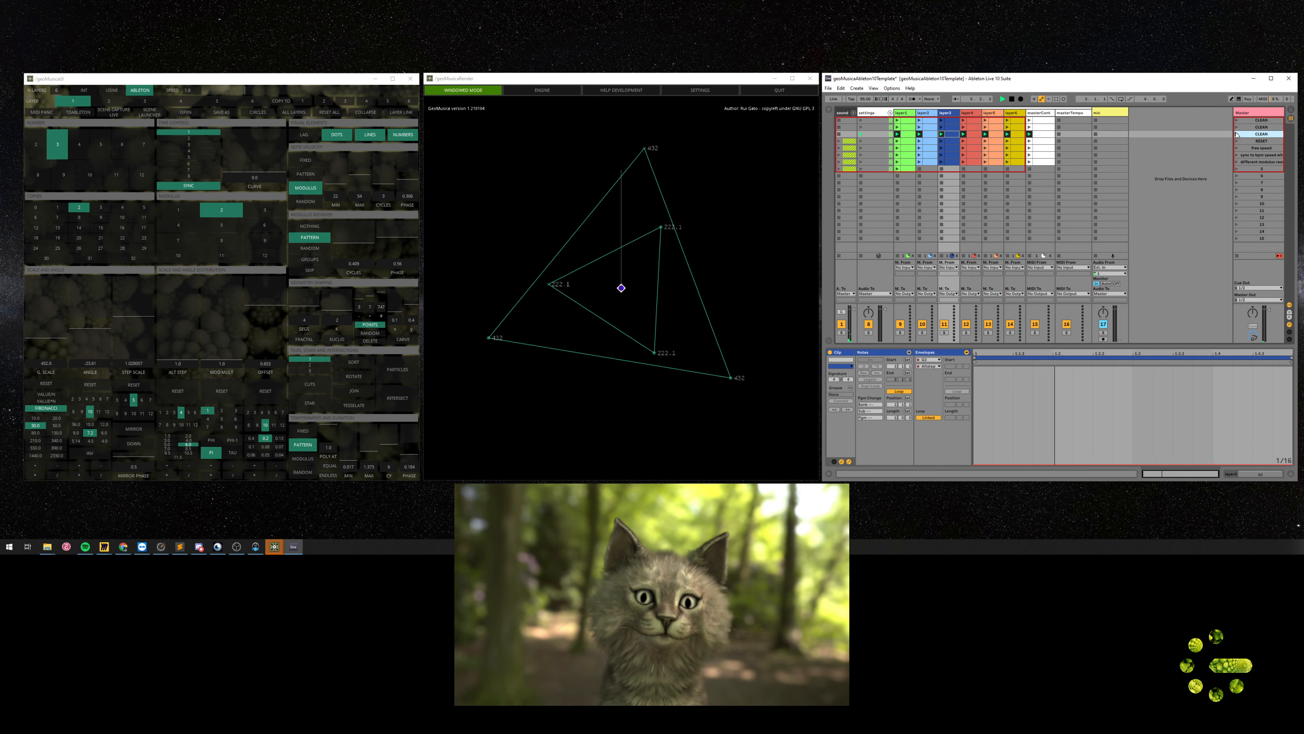
left_click(1236, 127)
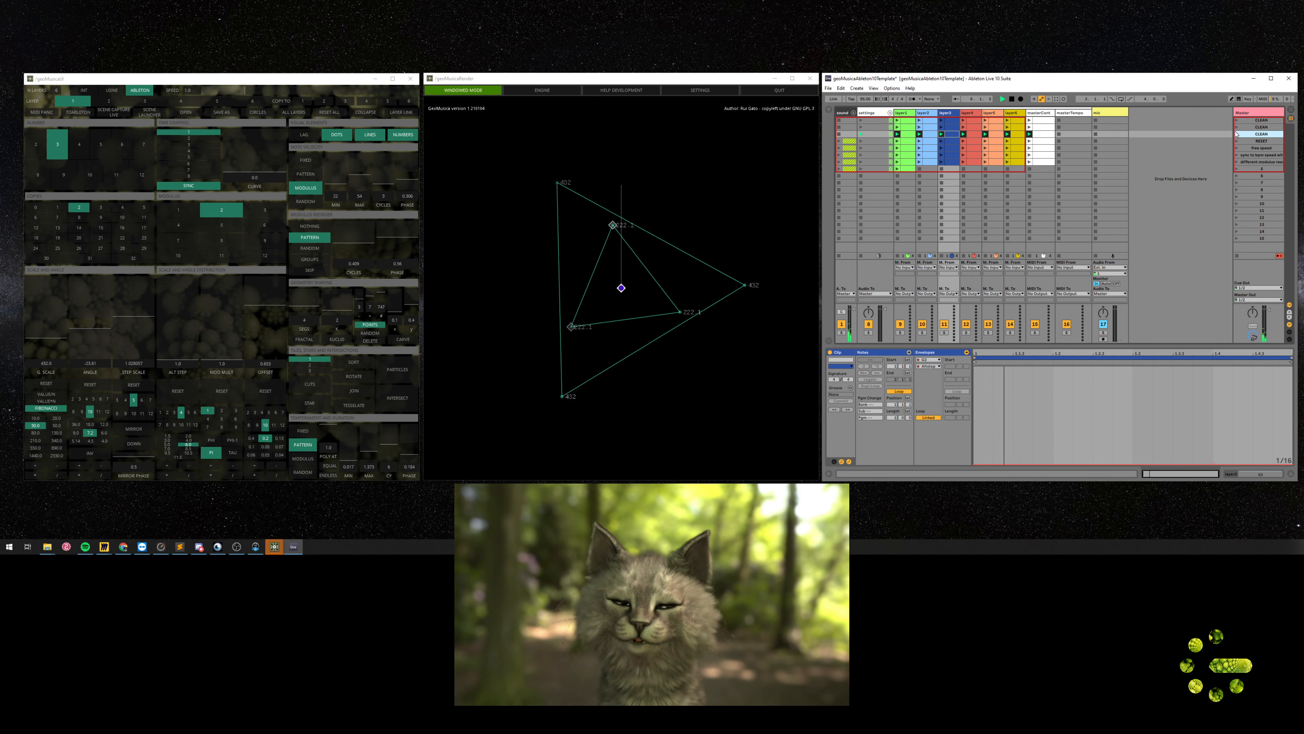
left_click(1236, 134)
left_click(1235, 127)
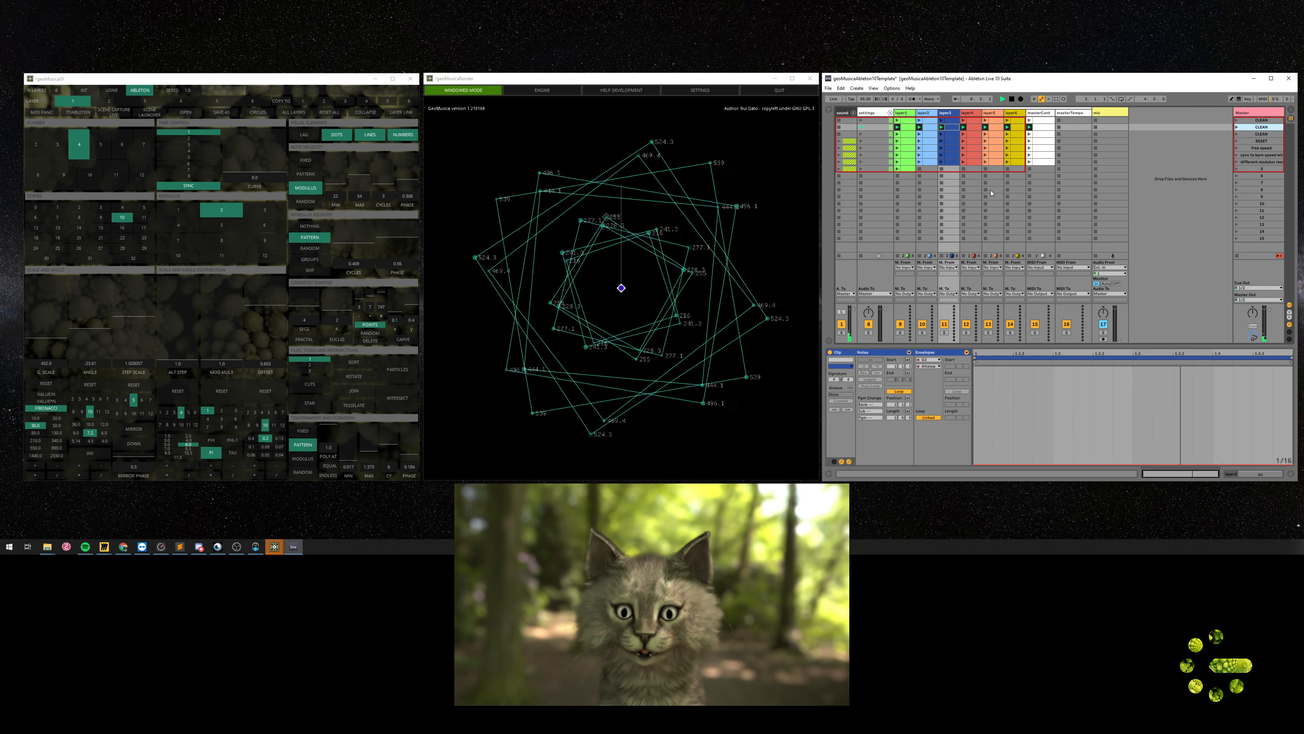
- Rename the two captured scenes in Live as "triangles" and "squares" to match their shapes
left_click(1254, 134)
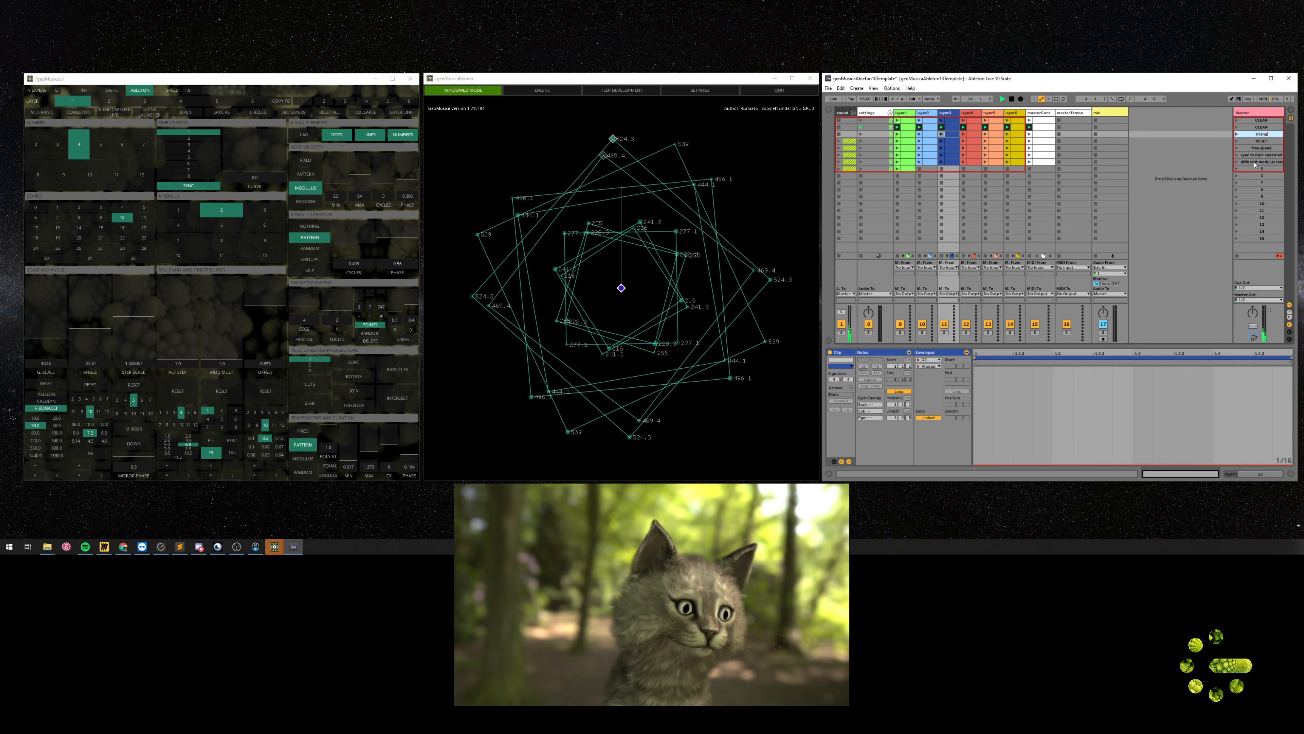
left_click(1257, 127)
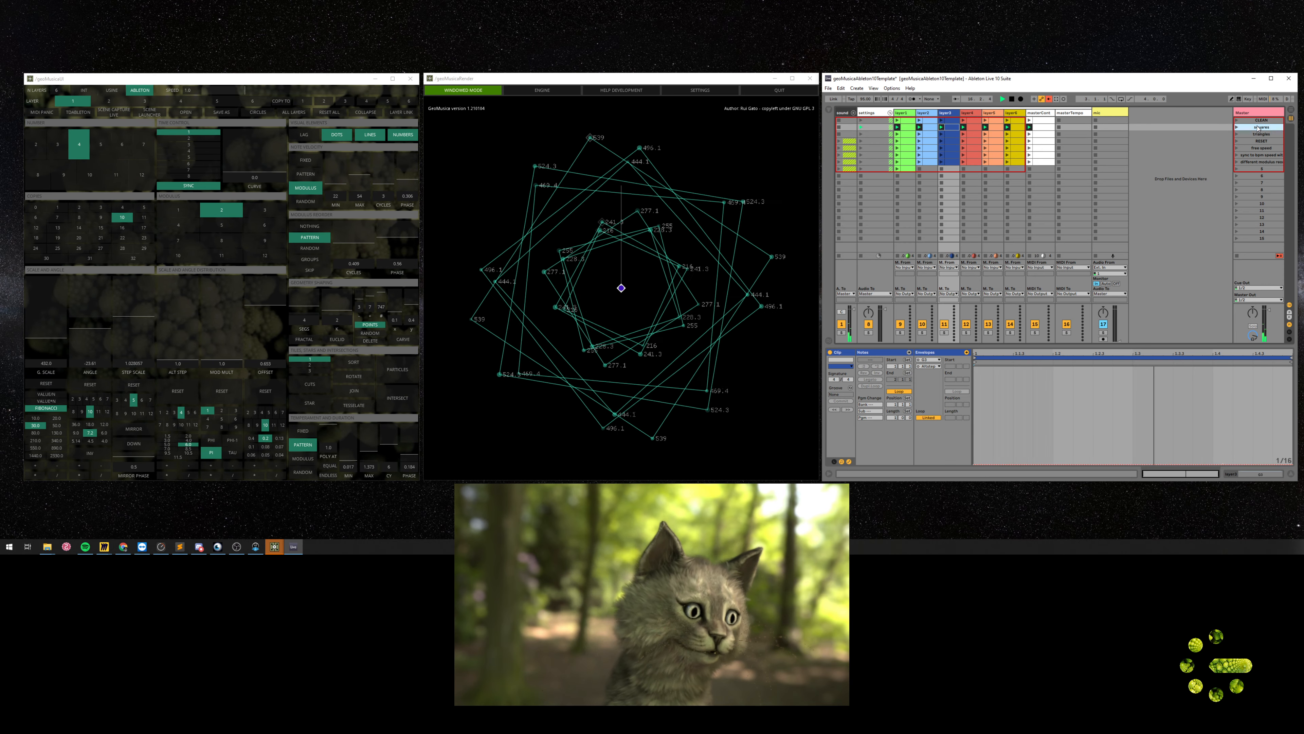
- Launch the triangles scene, switch to the squares scene and finish with the RESET scene
left_click(1237, 133)
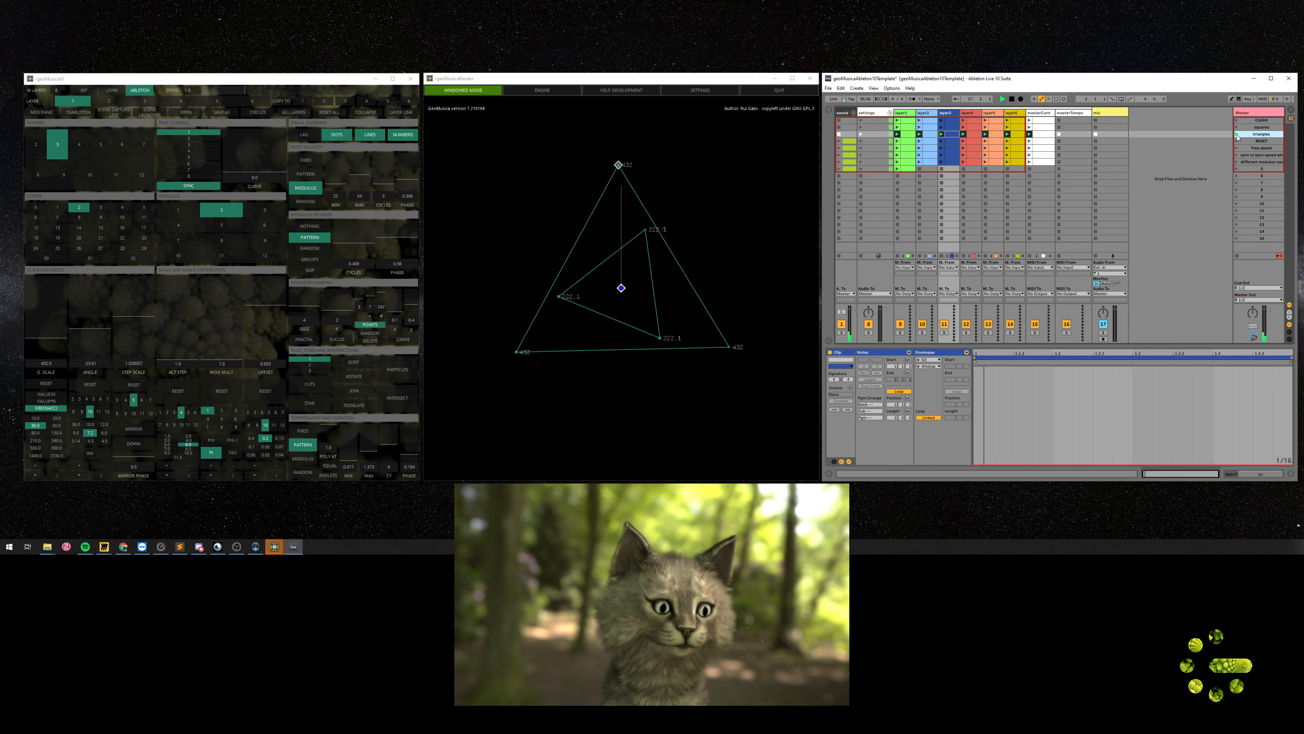
left_click(1237, 127)
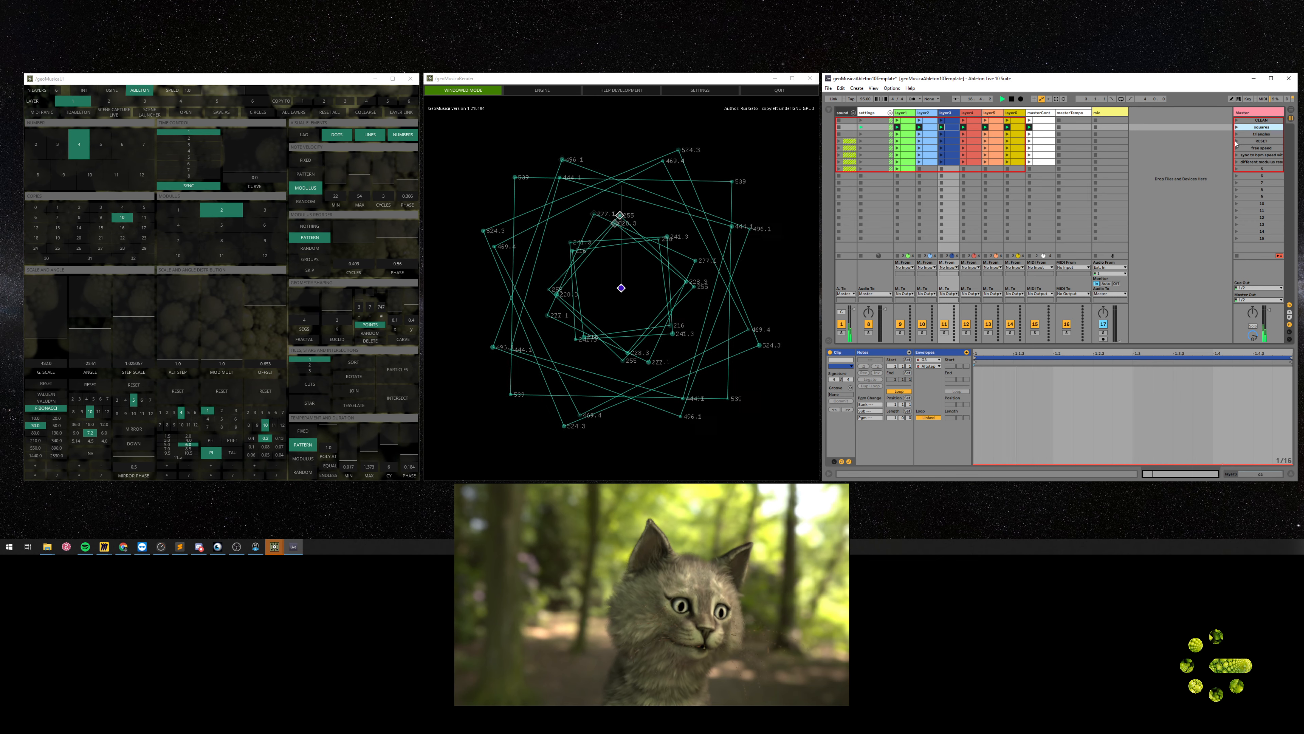
left_click(1249, 142)
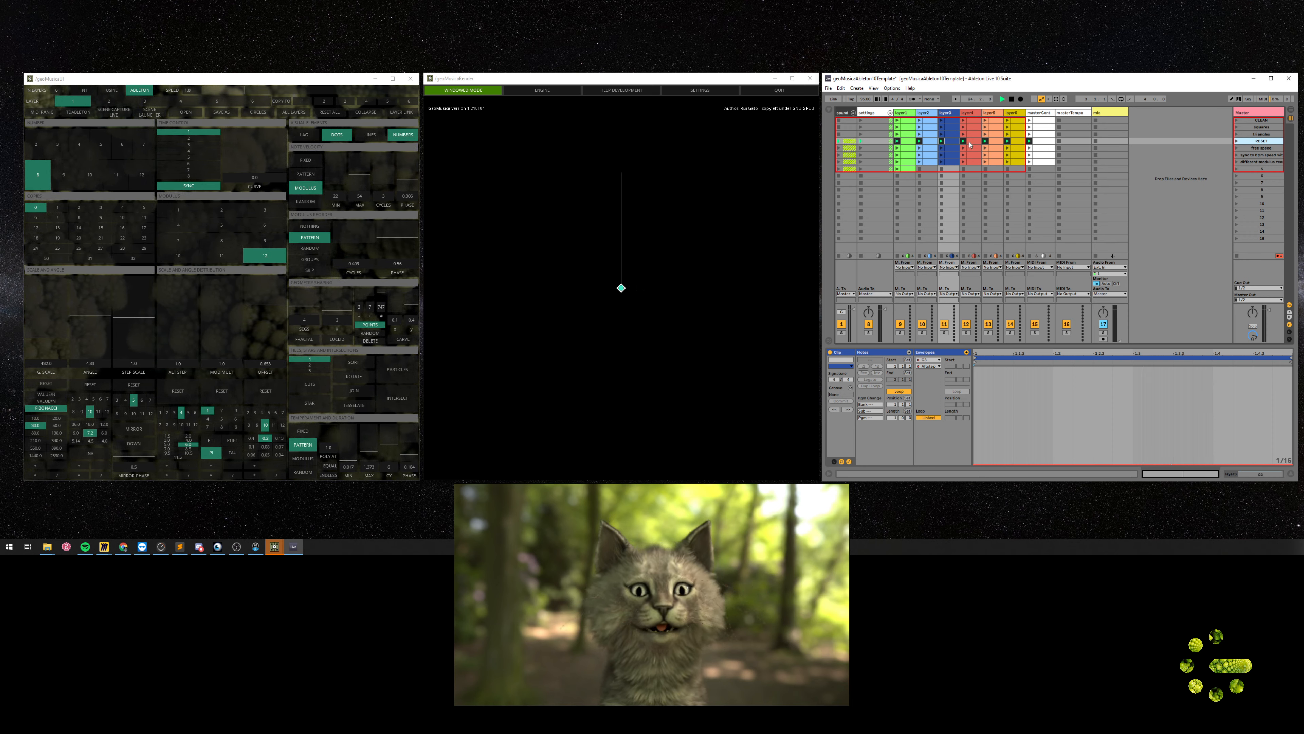
- Show Live's Arrangement View and record into it while adjusting layer 1's G. SCALE in GeoMusica to about 767
key("Tab")
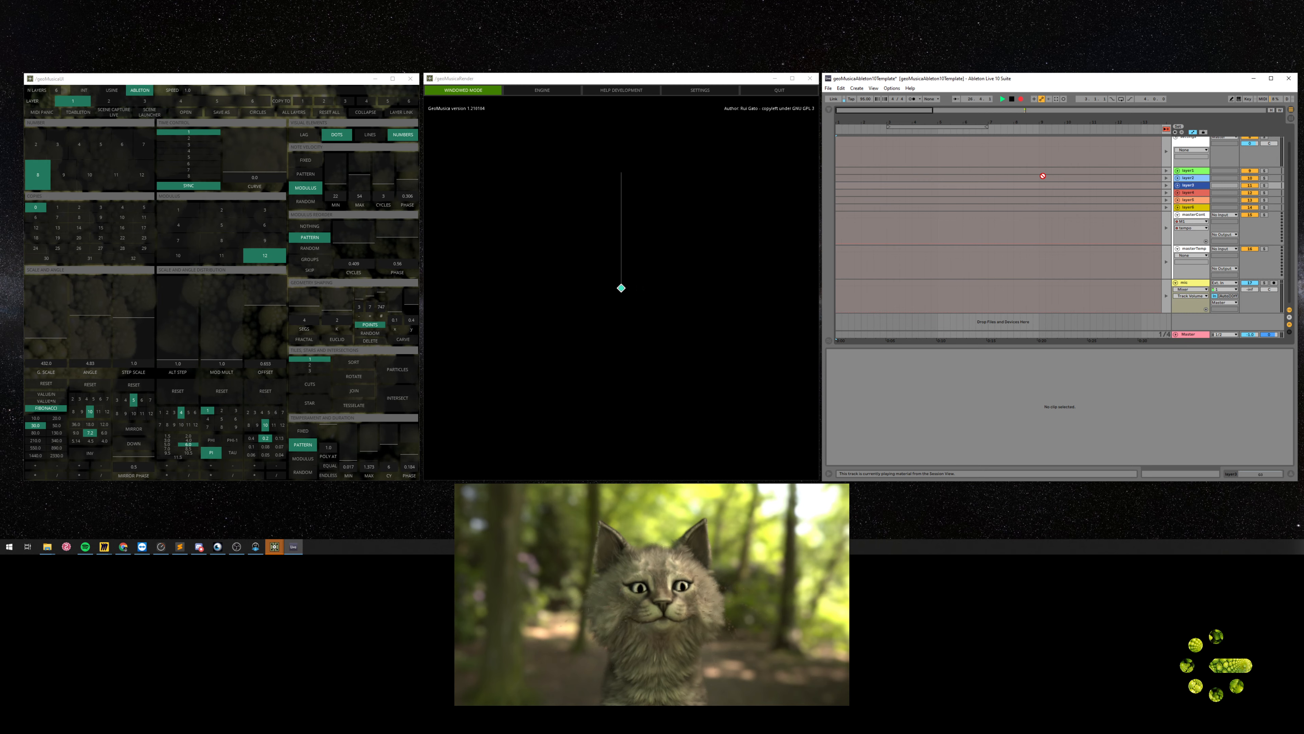
left_click_drag(1112, 123, 1111, 51)
left_click_drag(985, 123, 985, 154)
left_click_drag(45, 310, 46, 334)
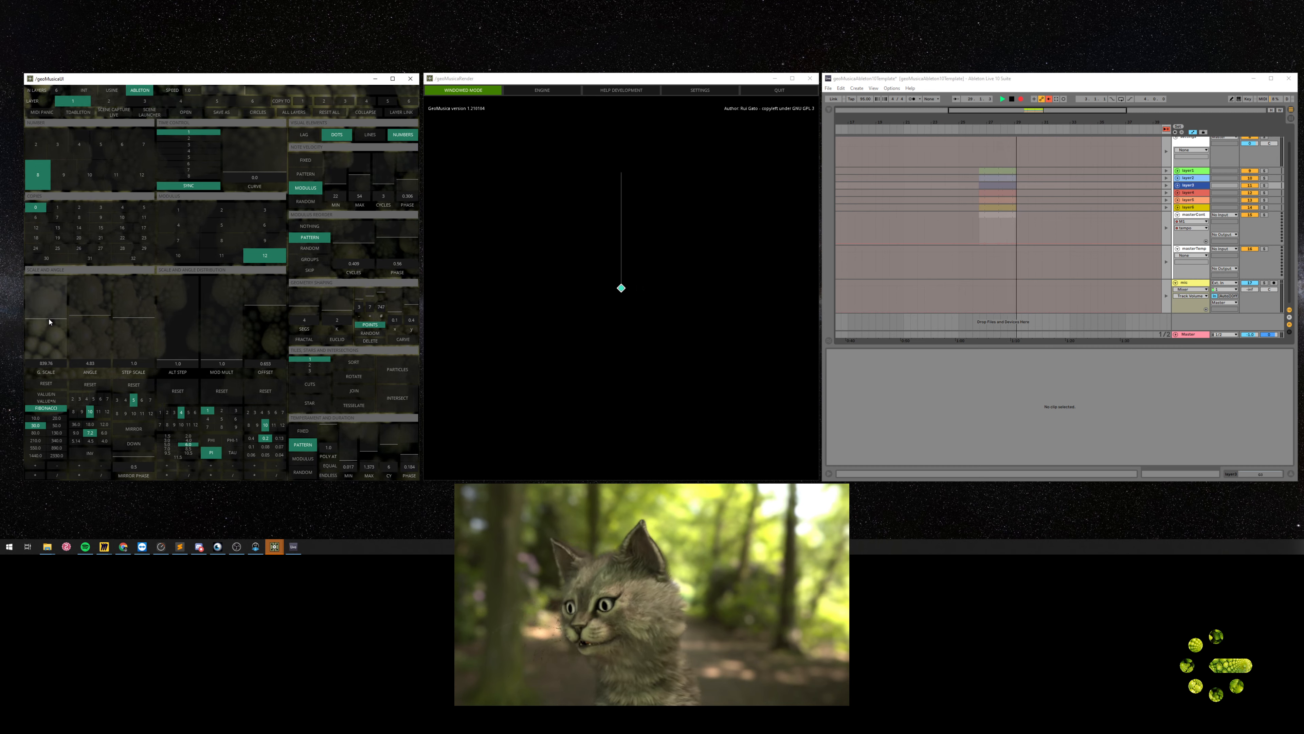
left_click(1065, 101)
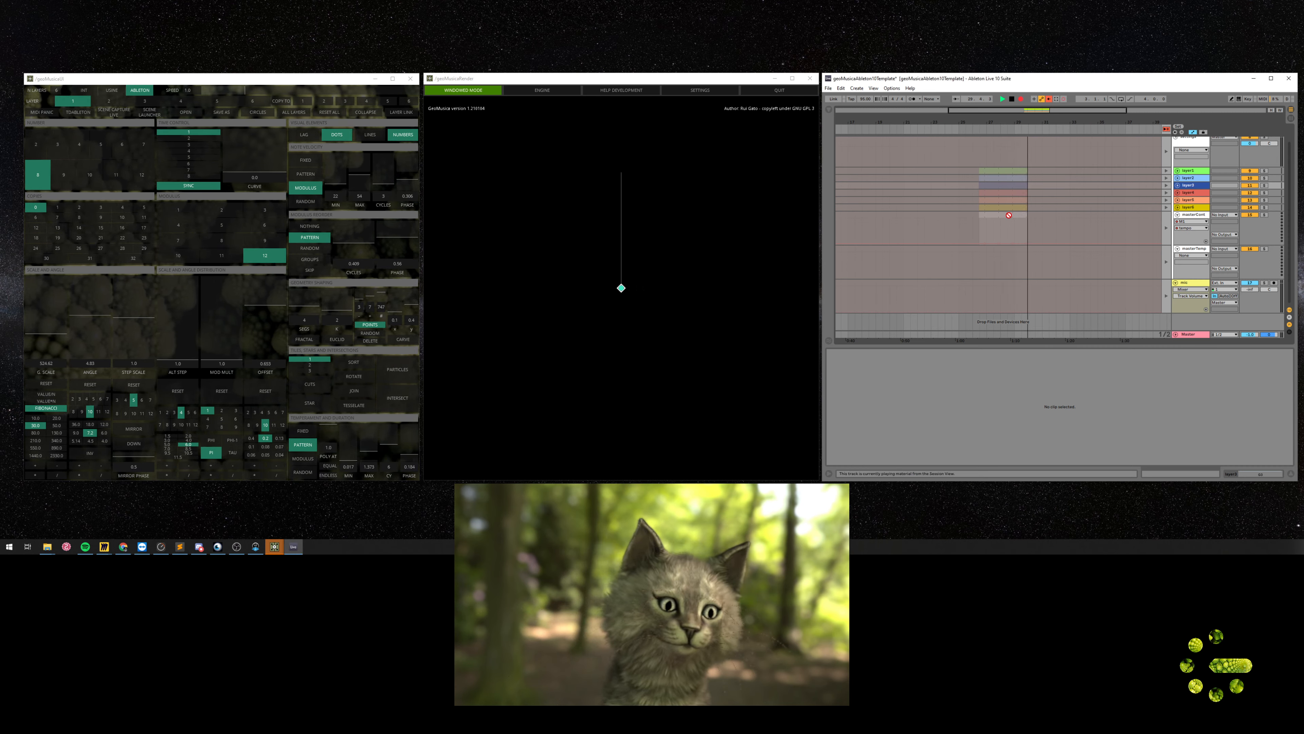
mouse_move(58, 331)
left_mouse_down()
mouse_move(57, 308)
mouse_move(46, 337)
mouse_move(45, 299)
mouse_move(47, 331)
mouse_move(53, 317)
left_mouse_up()
- Change layer 1's copies to 8, 13 and finally 15 during the recording, and adjust its SYNC division and ALT STEP
left_click(79, 216)
left_click(58, 228)
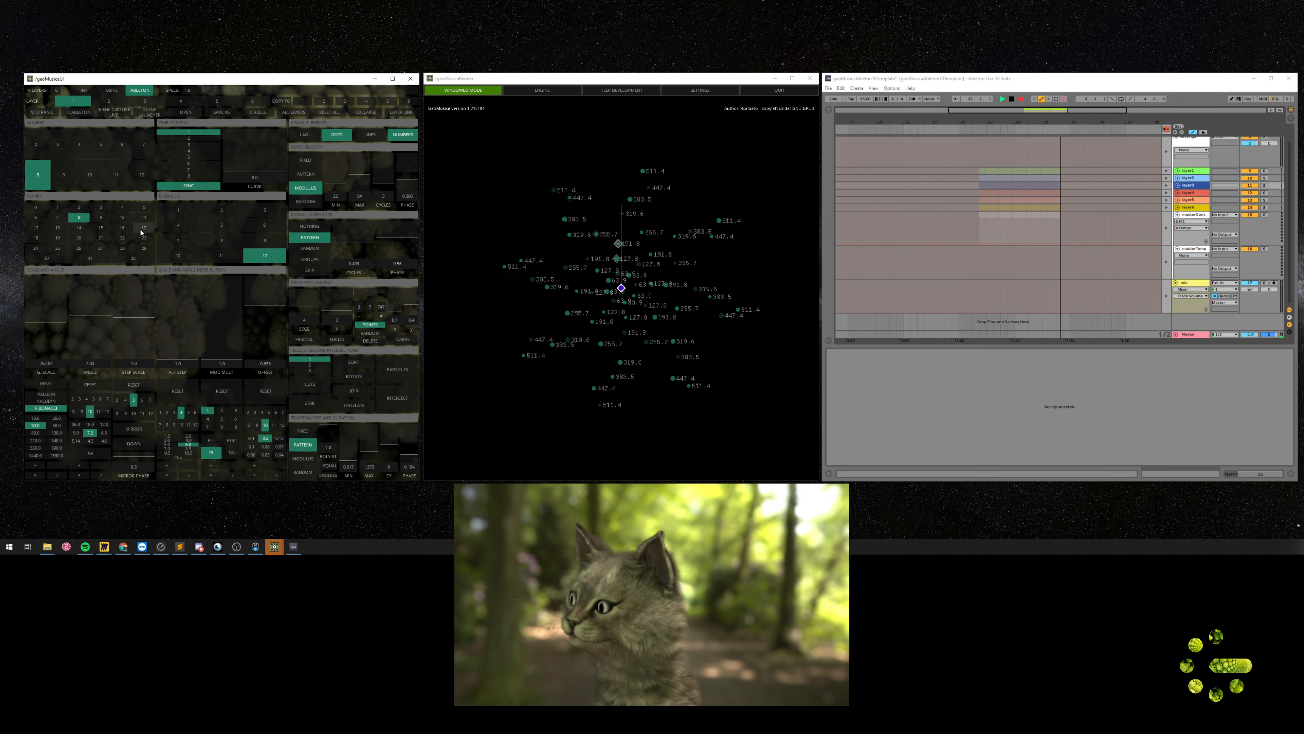
left_click(94, 172)
left_click(193, 164)
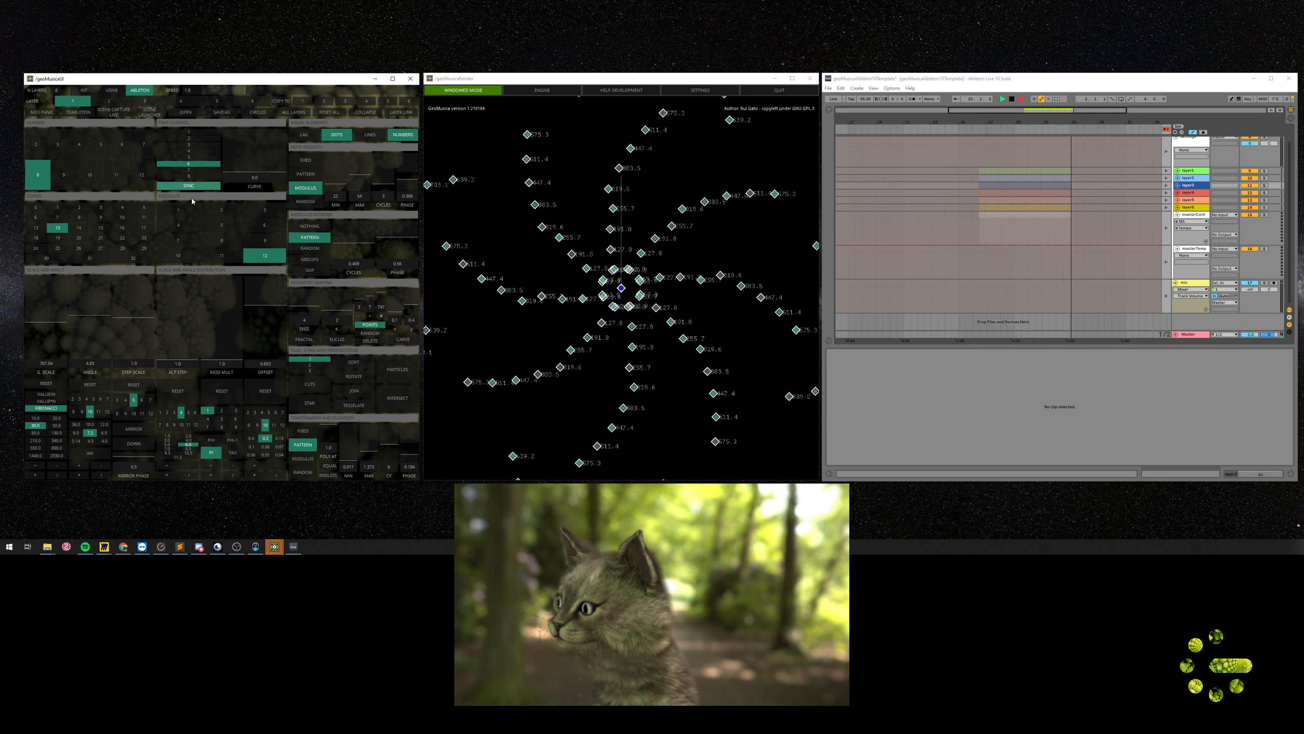
left_click(191, 215)
left_click(106, 226)
left_click(179, 225)
left_click_drag(180, 318, 187, 359)
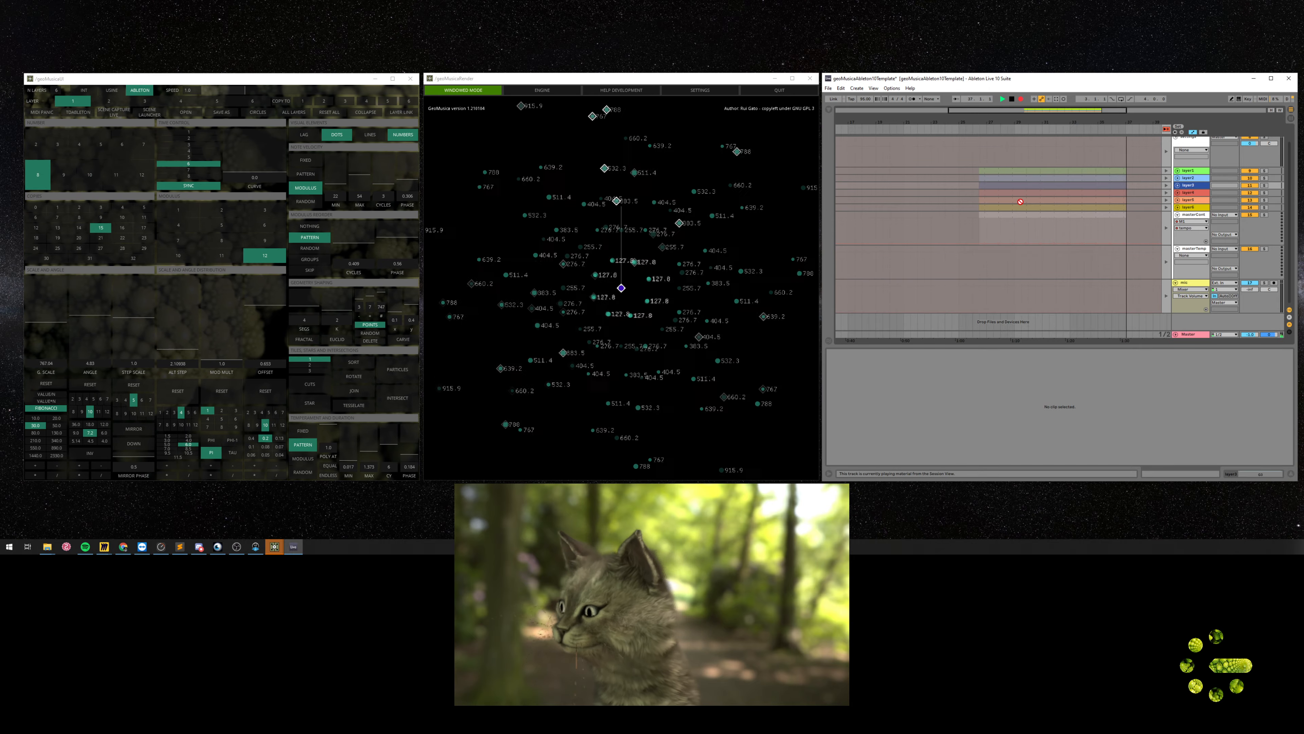
- End the arrangement recording, launch the topmost scene in the Session View, and return to the Arrangement View
key("Tab")
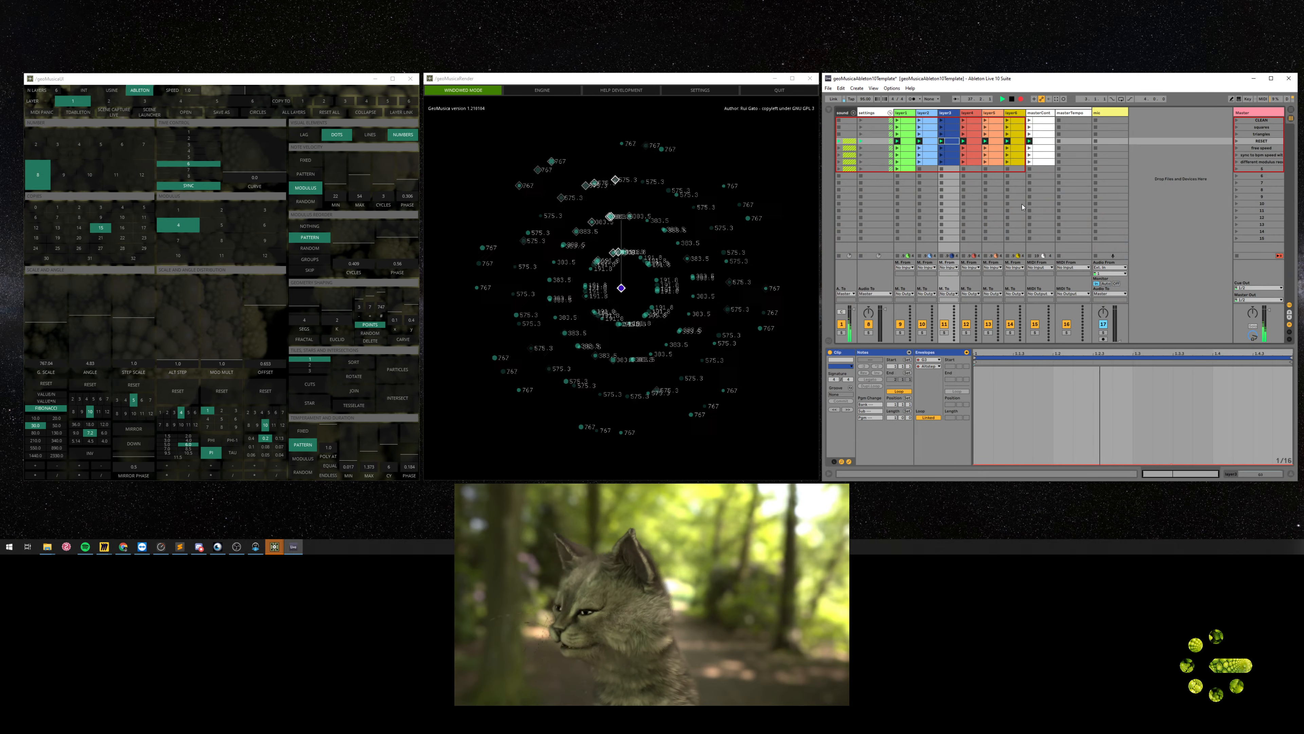
left_click(1012, 100)
left_click(1236, 121)
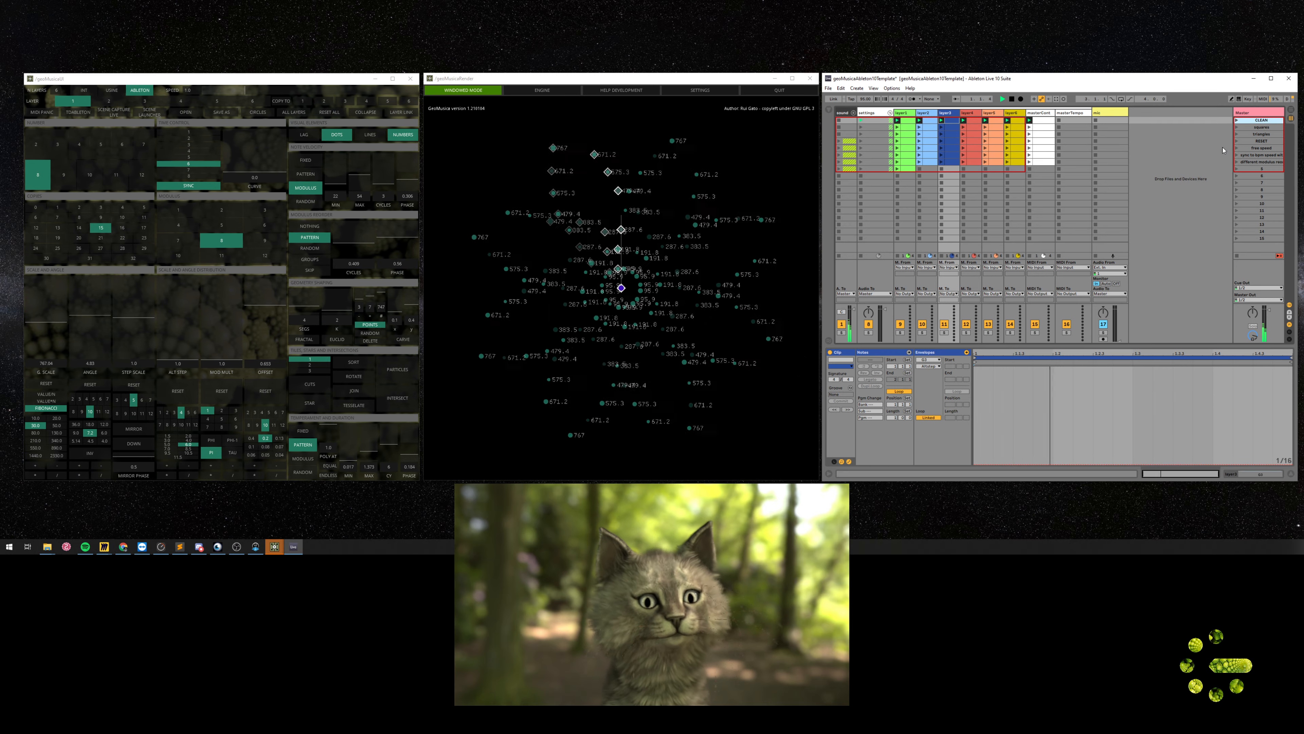
key("Tab")
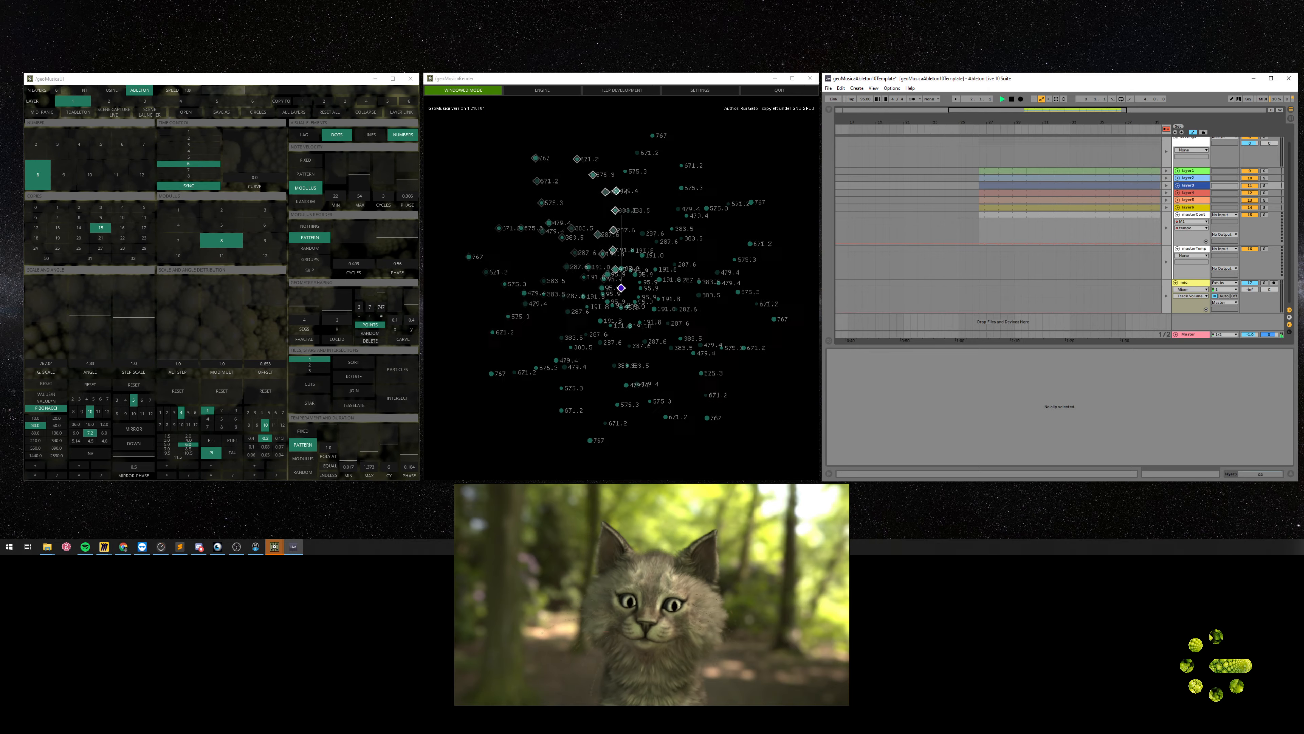
- Record another arrangement take, raising layer 1's G. SCALE to about 945, changing its ANGLE and setting 21 copies
key("w")
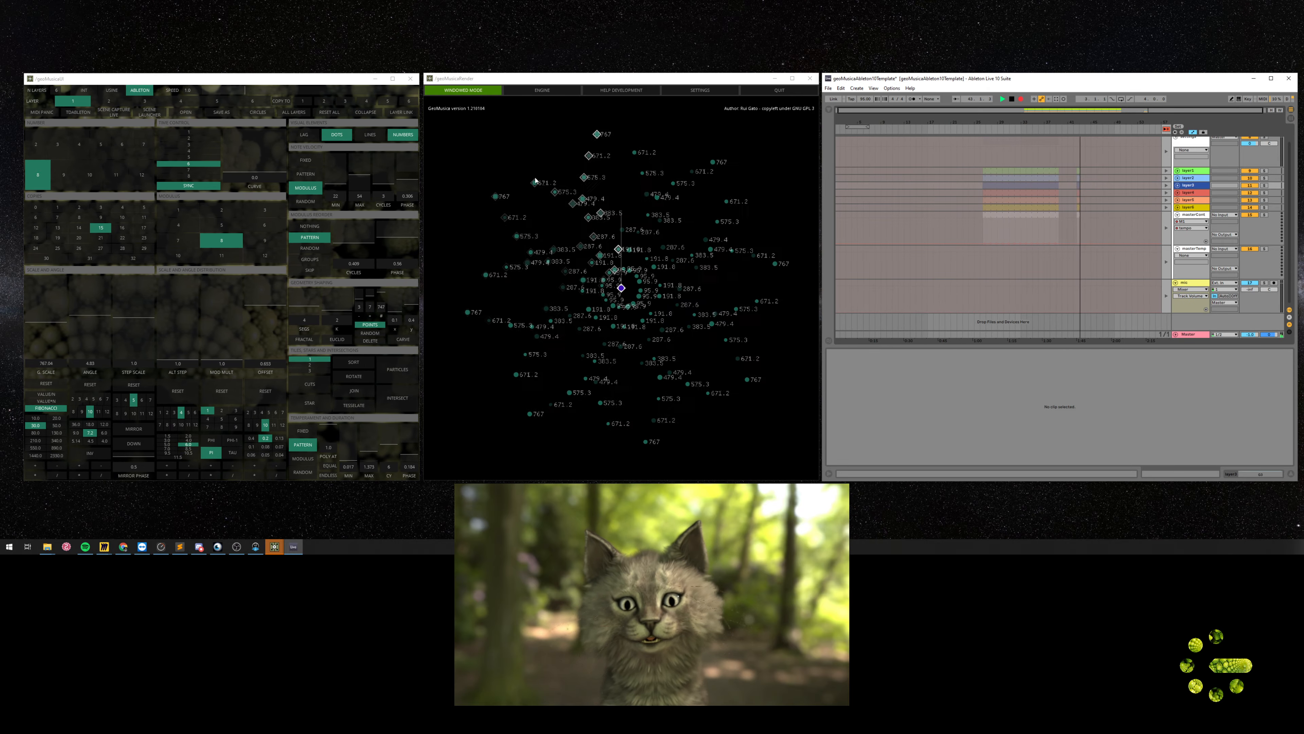
left_click_drag(52, 302, 90, 331)
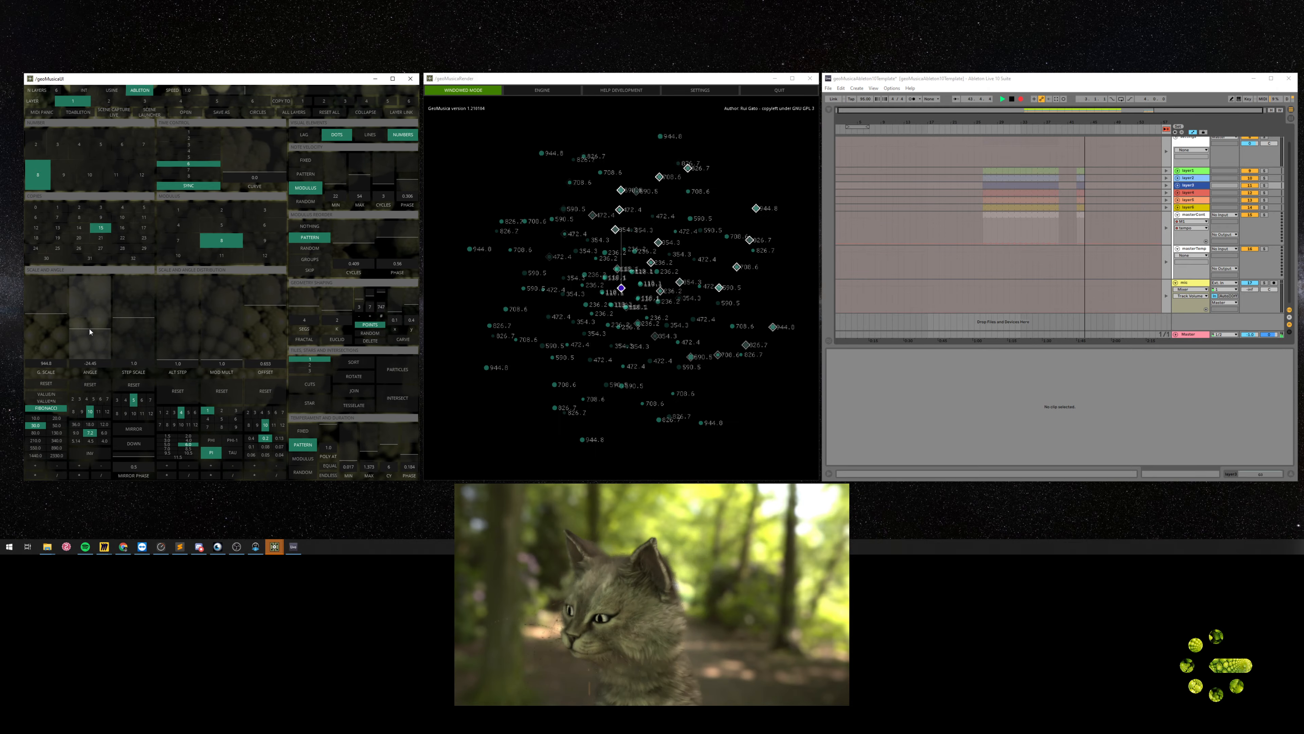
left_click(100, 237)
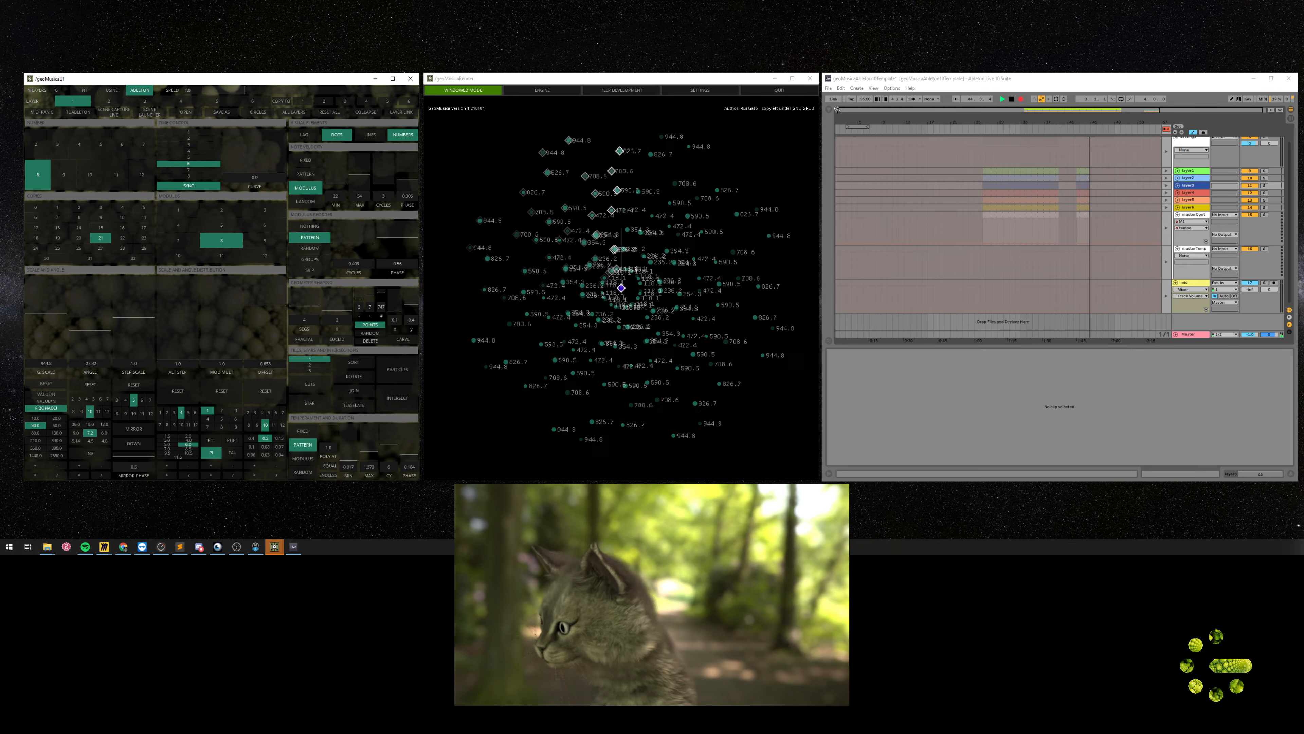
left_click_drag(866, 99, 866, 114)
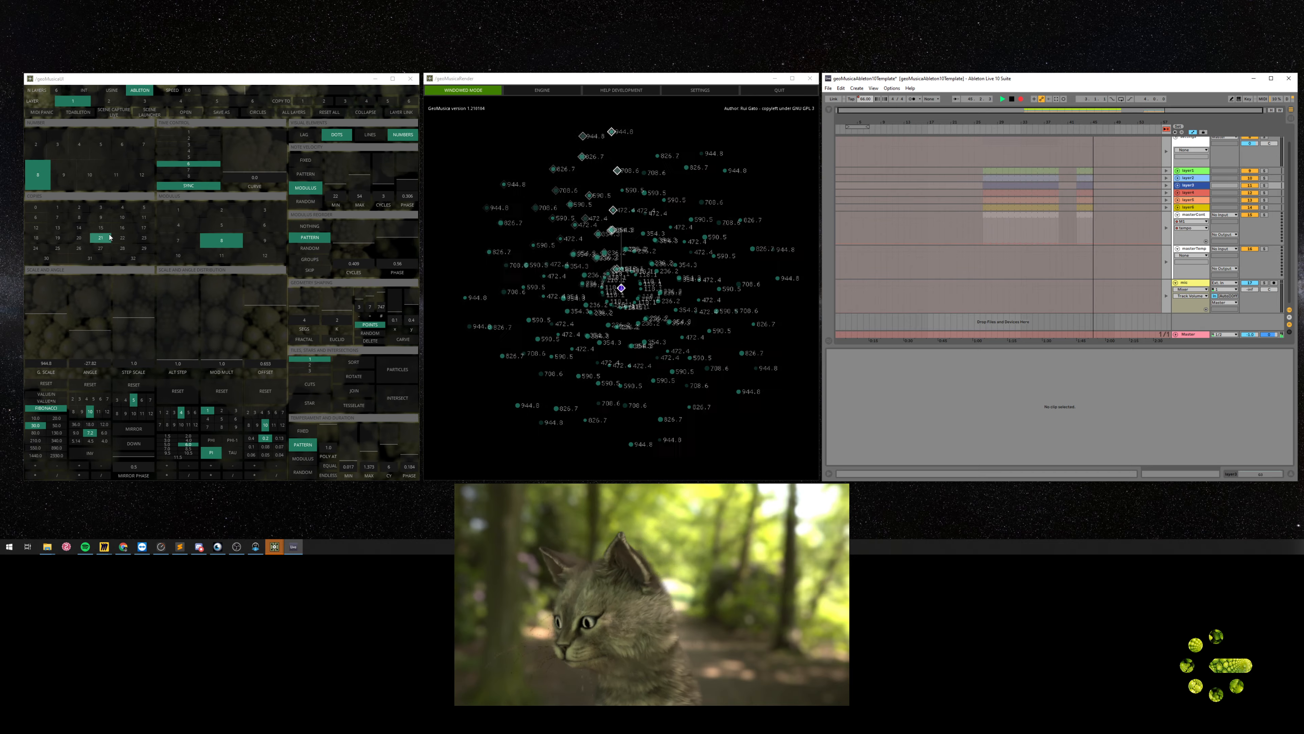
- Set layer 1 to 9 copies, turn SYNC off with an adjusted FREE SPEED, and stop the recording
left_click(101, 218)
left_click(189, 188)
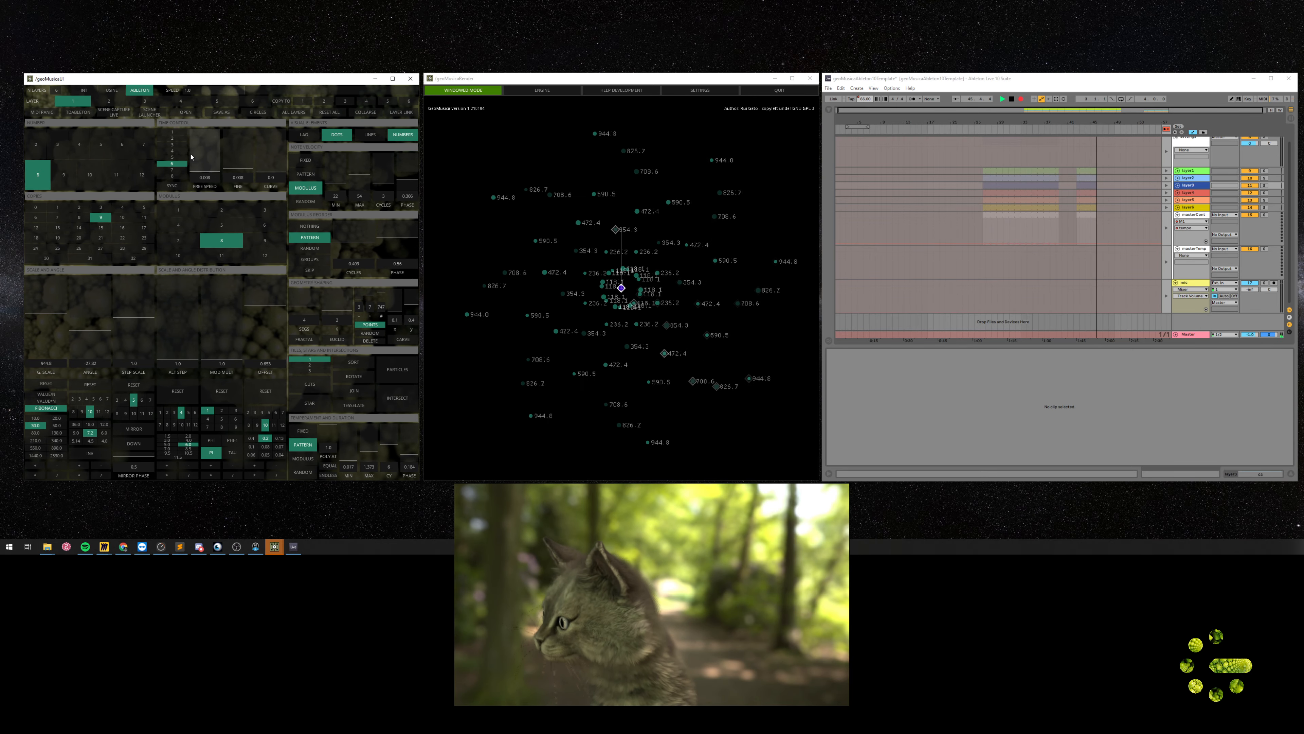
left_click_drag(205, 169, 206, 166)
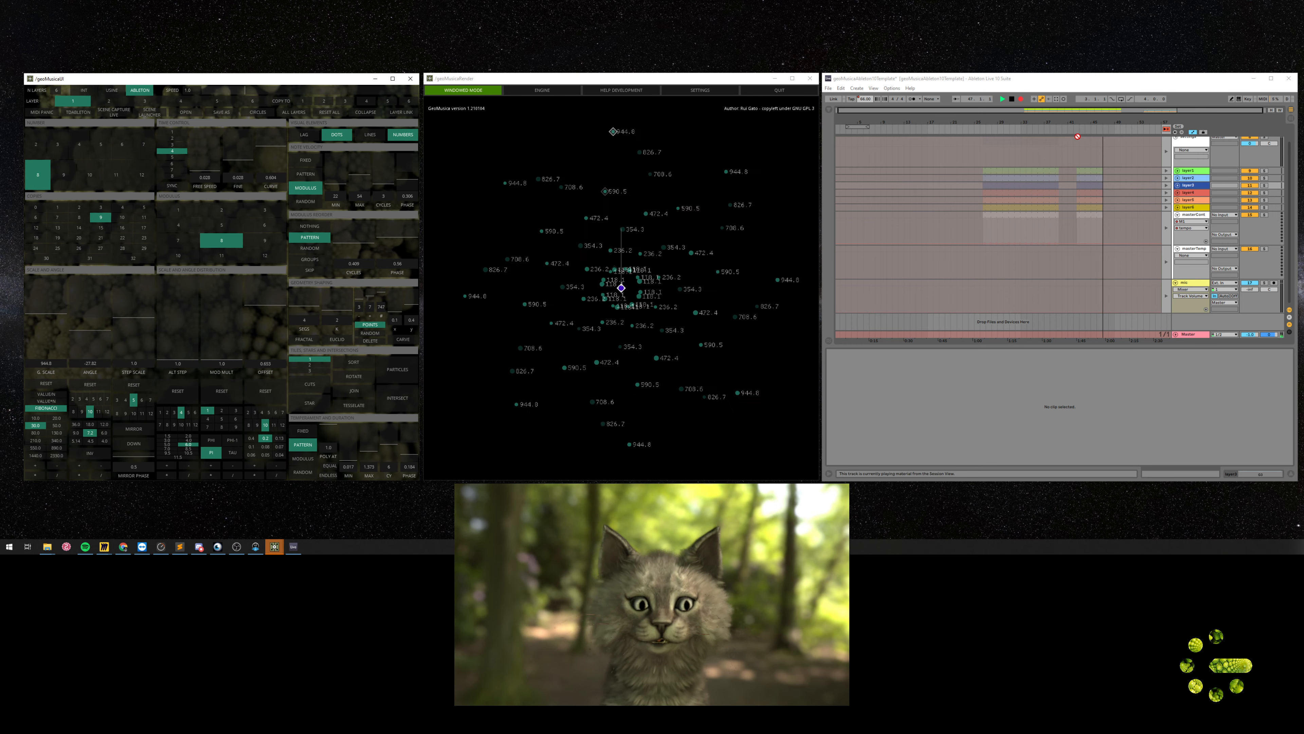
left_click(1011, 99)
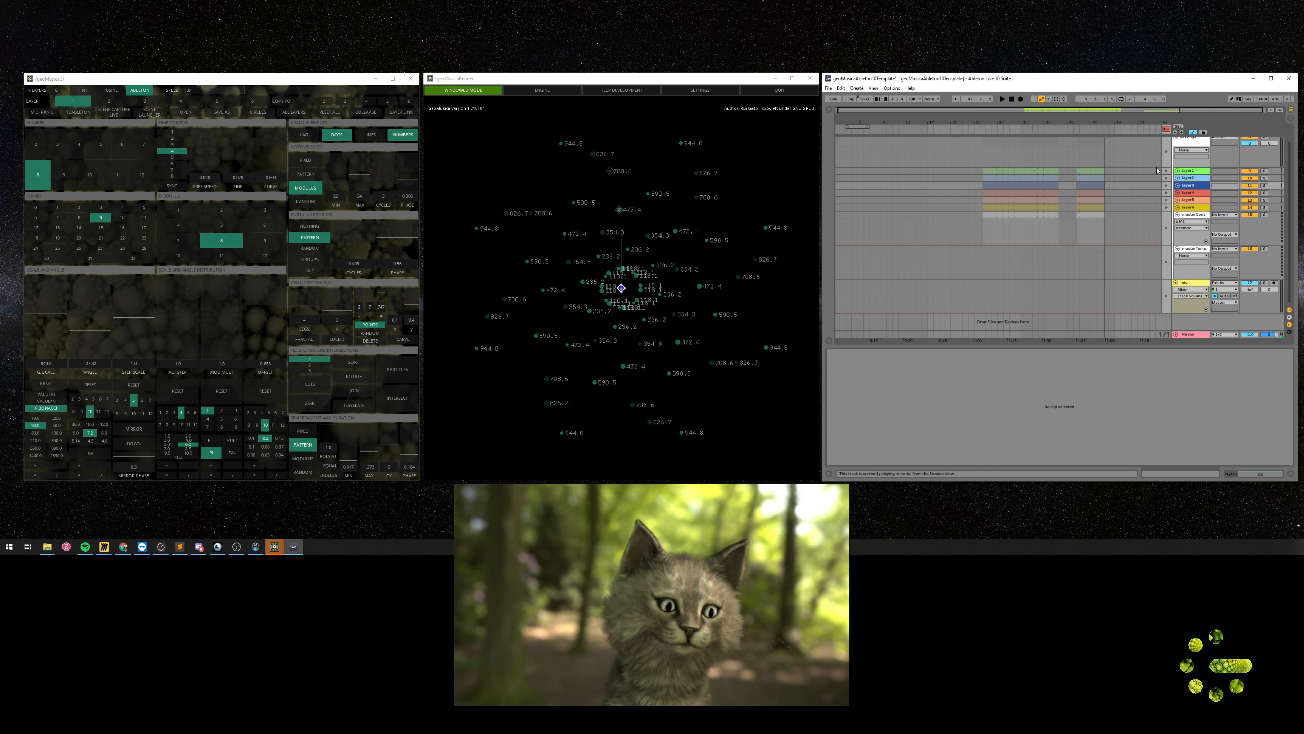
- Unfold the layer 1 track to show its automation, switch playback back to the Arrangement, and play the recorded part
left_click(1178, 172)
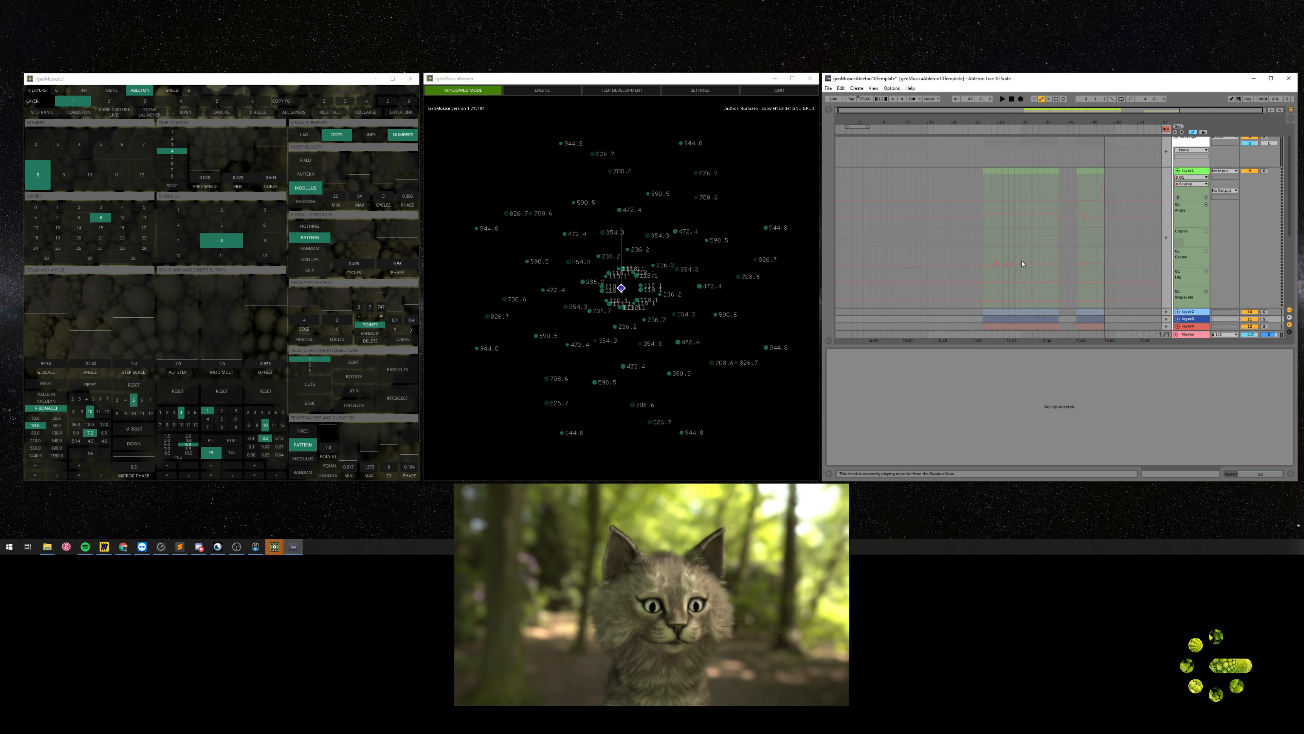
left_click_drag(1105, 110, 1163, 123)
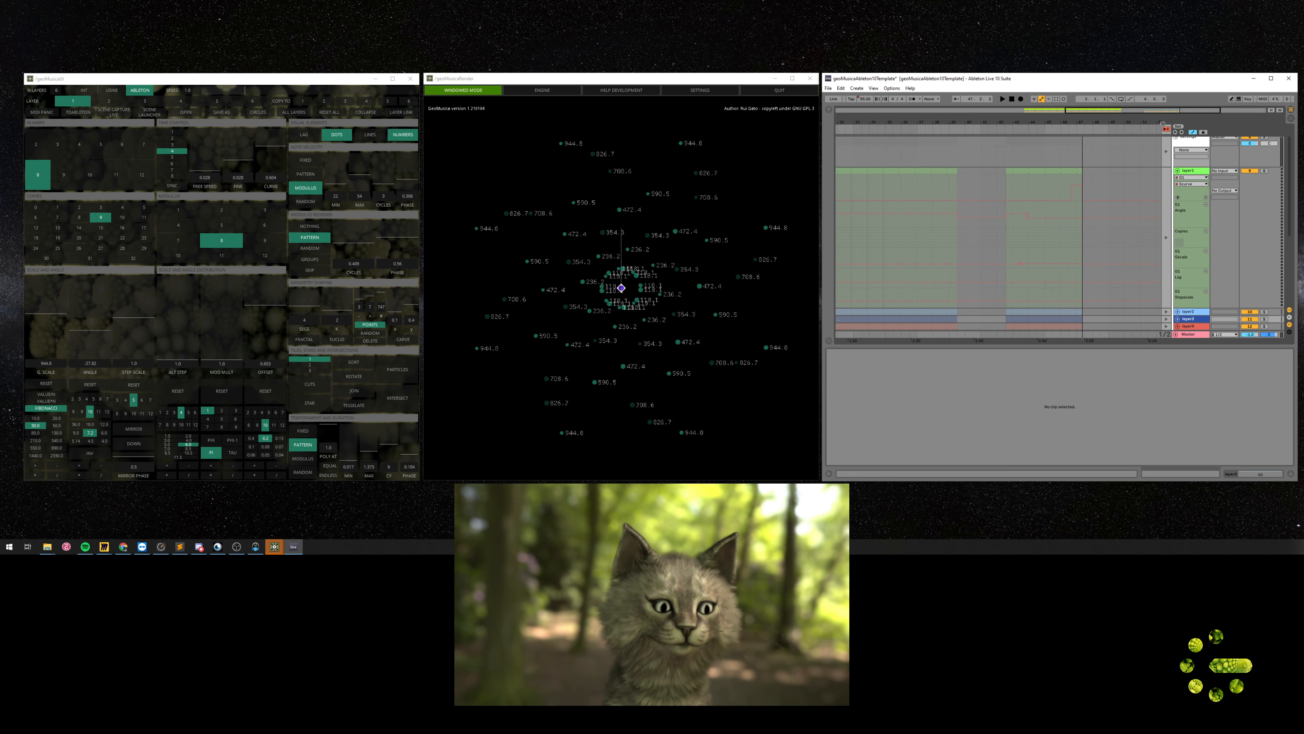
left_click(1166, 129)
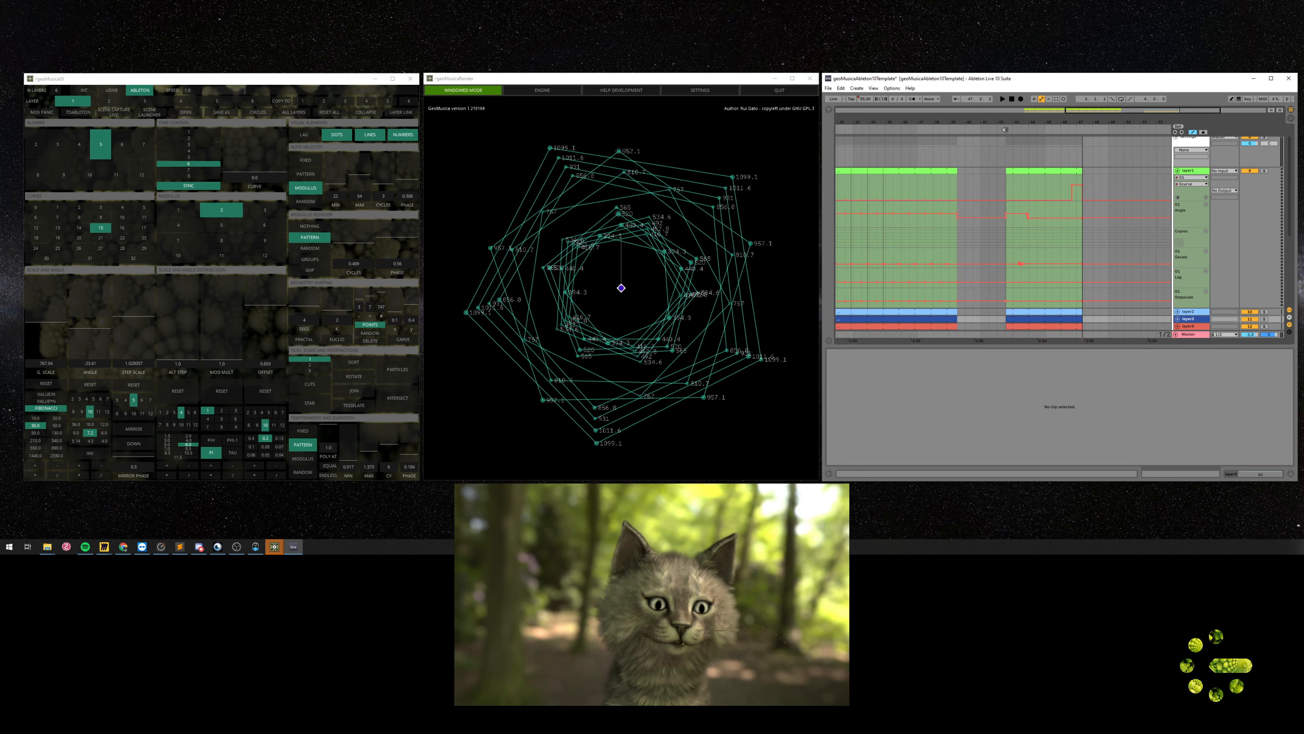
key("space")
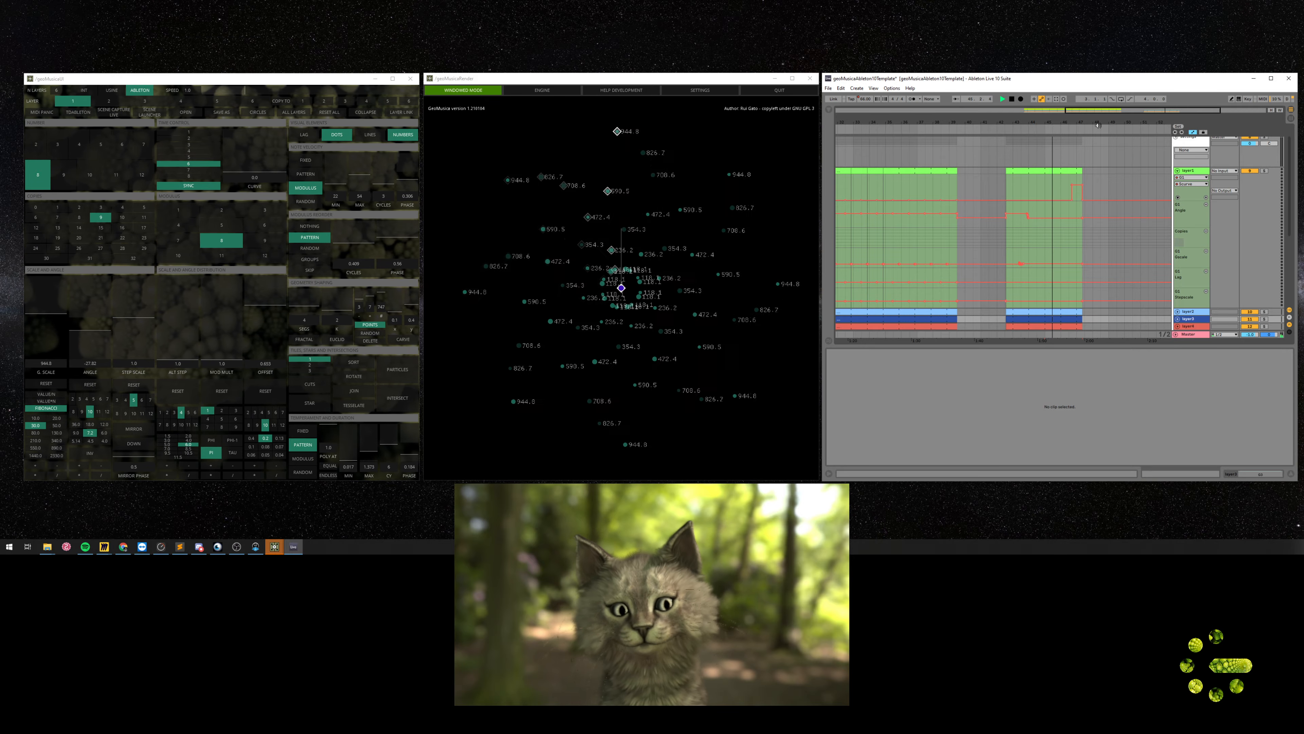
left_click_drag(1098, 124, 1098, 163)
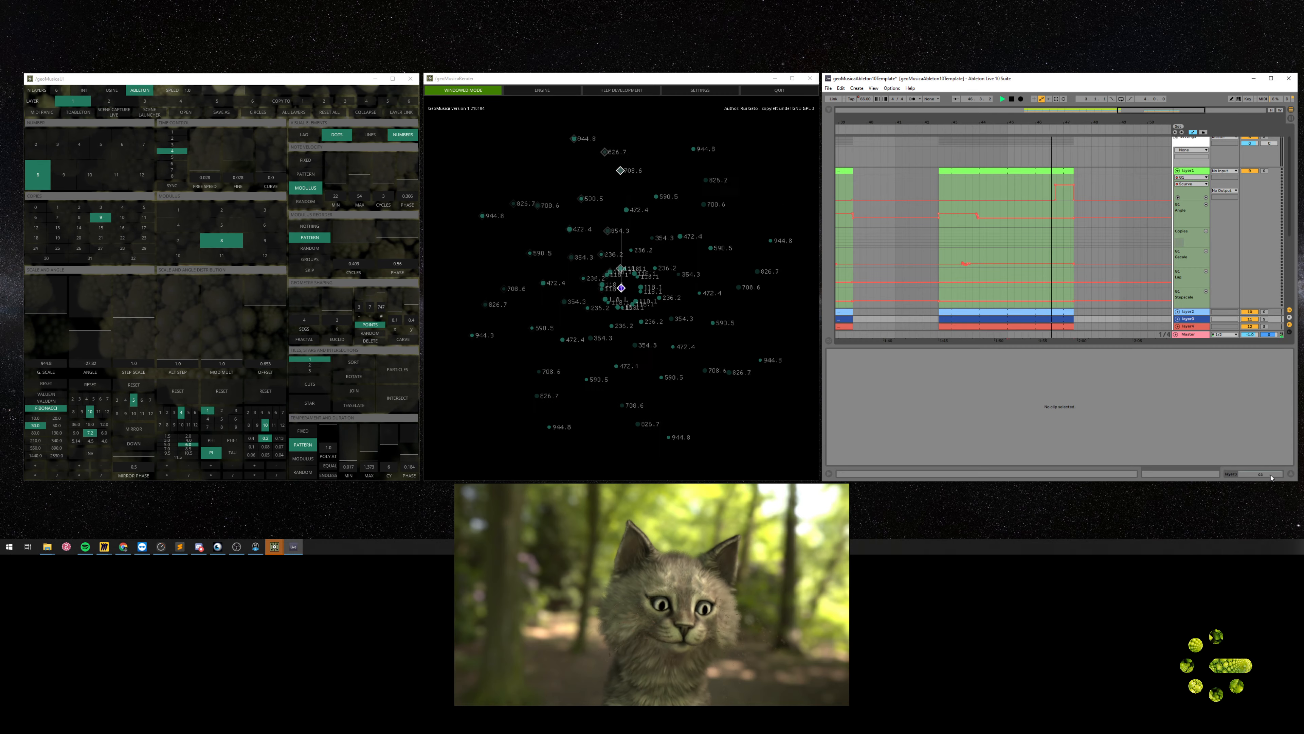
- Hide Live's detail view, stop playback, and fold the layer 1 track
left_click(1291, 473)
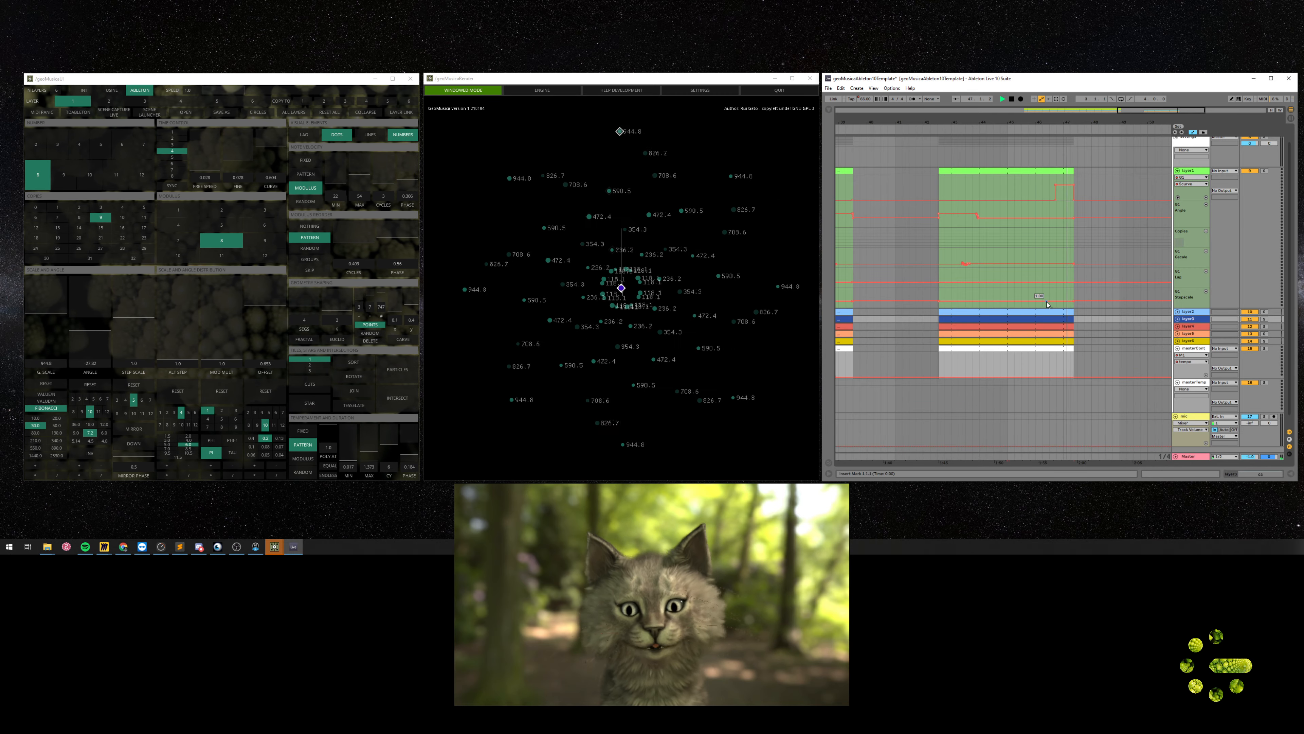
left_click(1012, 100)
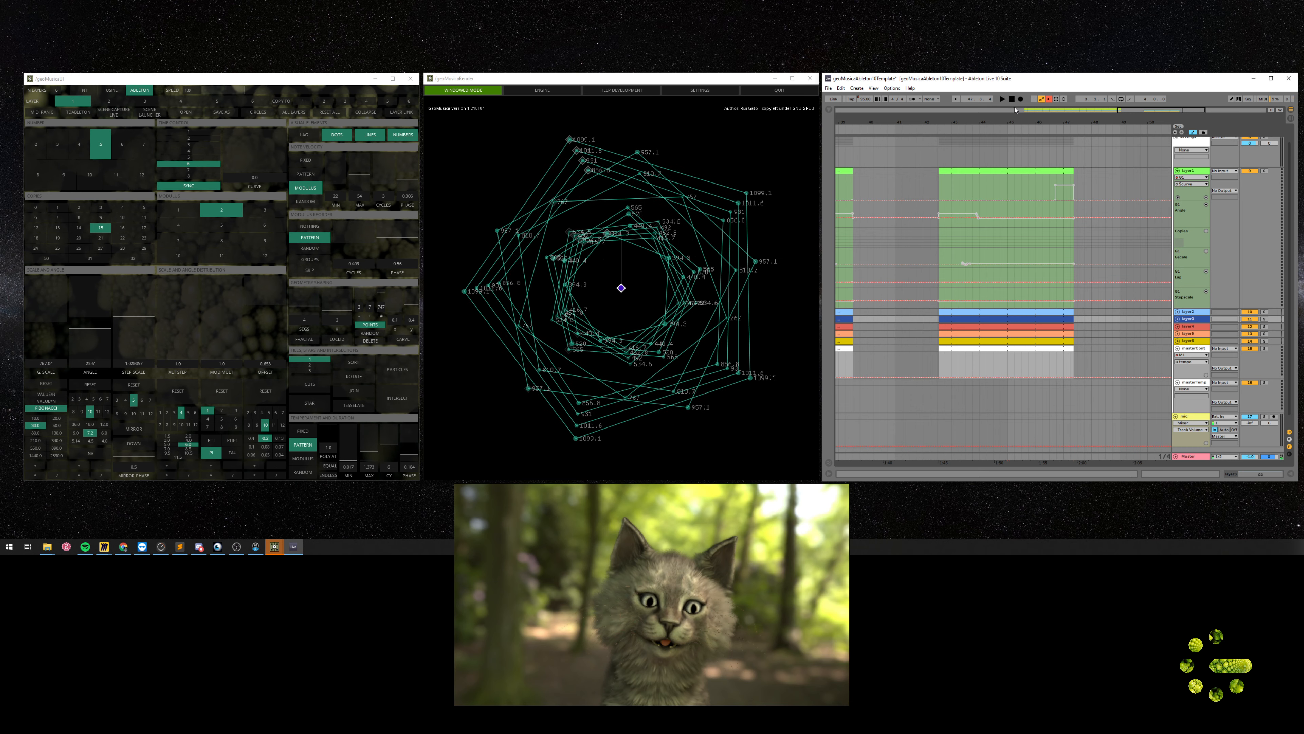
left_click(1034, 161)
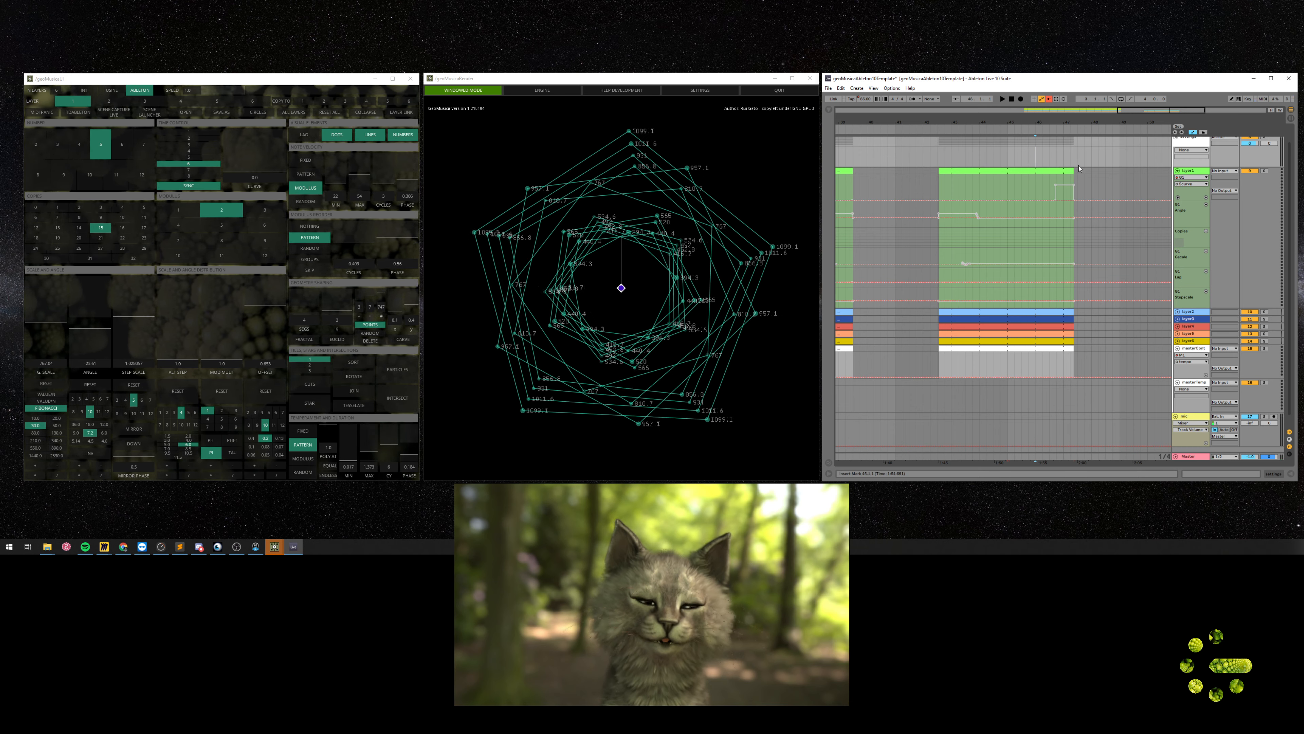
scroll(1079, 168, "up", 1)
left_click(1177, 188)
- Unfold and refold the layer 2 to layer 5 tracks in turn to inspect their recorded automation
left_click(1178, 195)
left_click(1177, 195)
left_click(1178, 203)
left_click(1178, 203)
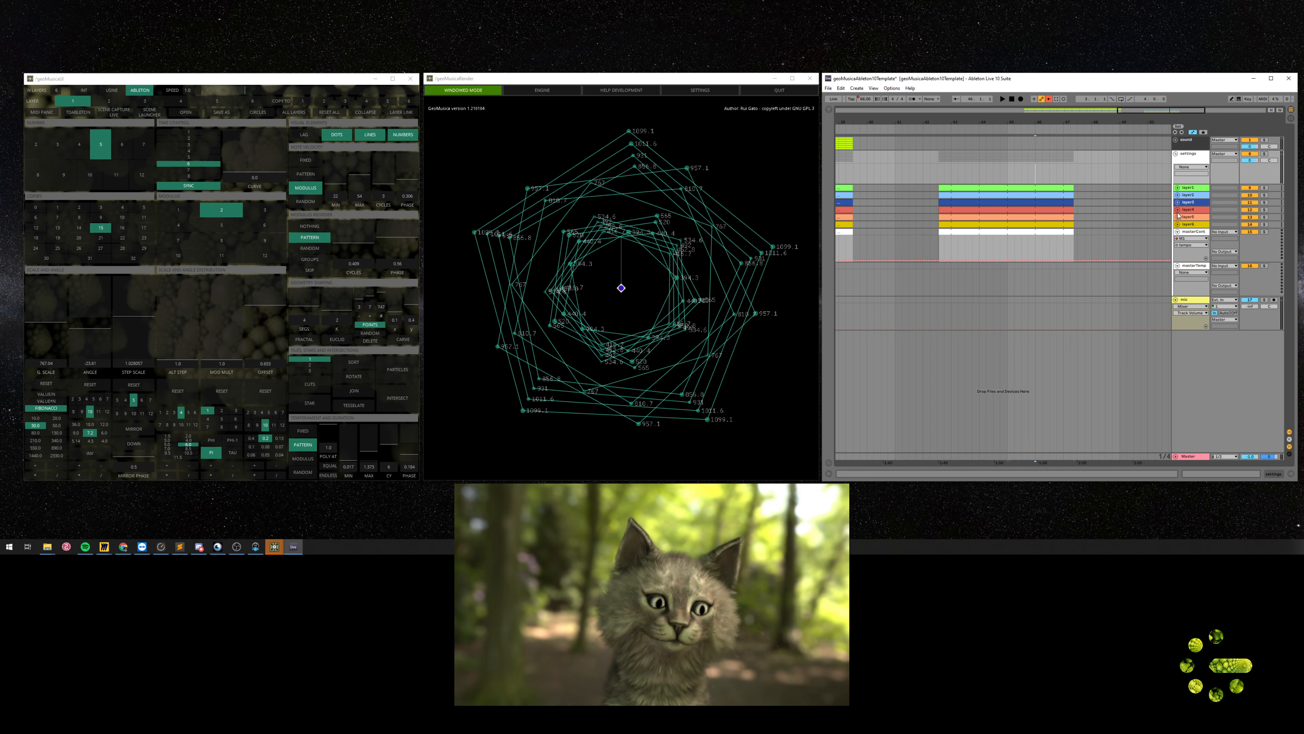
left_click(1177, 210)
left_click(1177, 210)
left_click(1177, 217)
left_click(1177, 218)
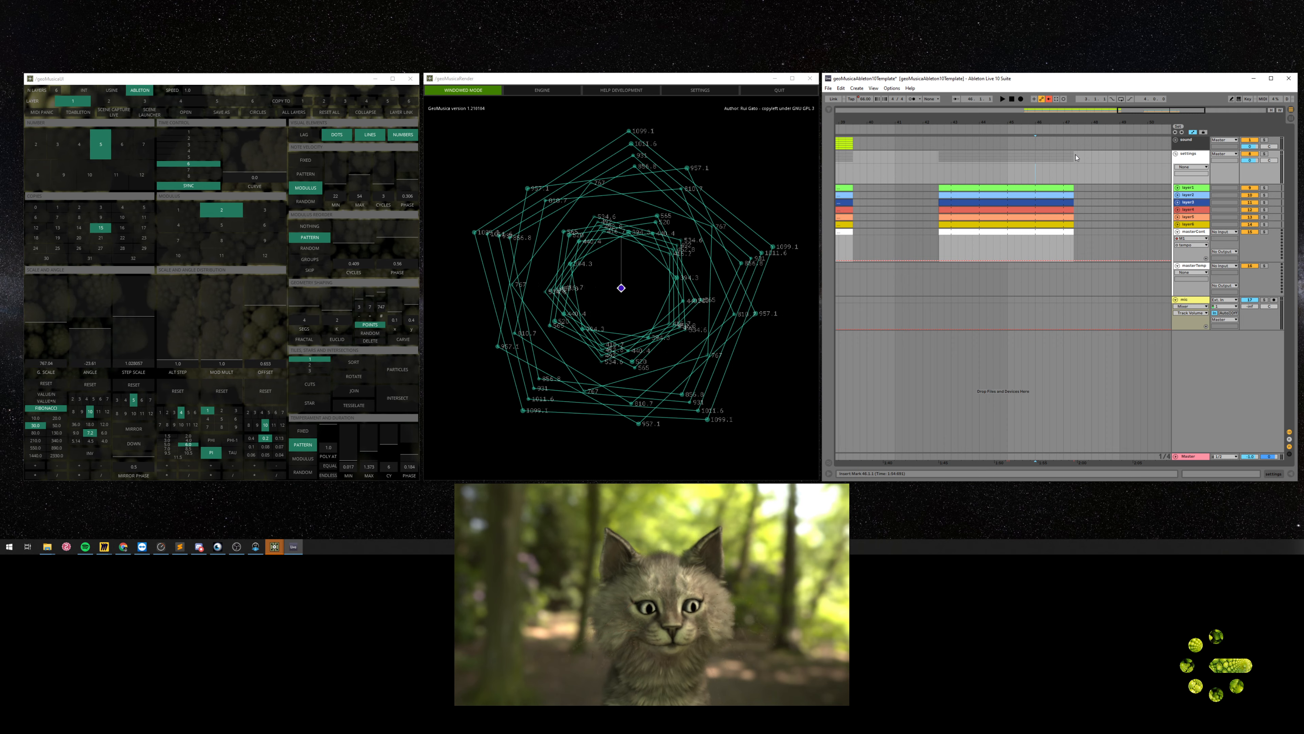
- Select short time ranges on the settings track and play the arrangement from a point inside its recorded clip
left_click(1189, 161)
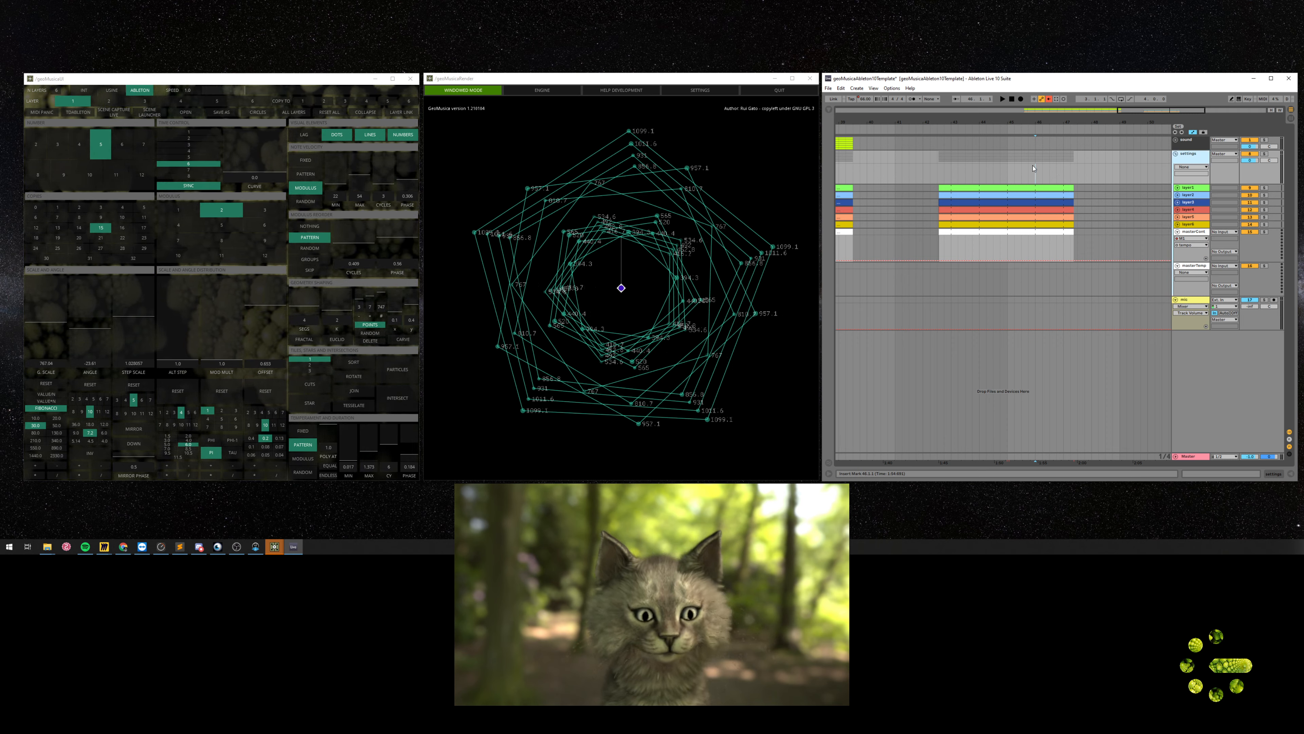
left_click_drag(1033, 169, 1039, 161)
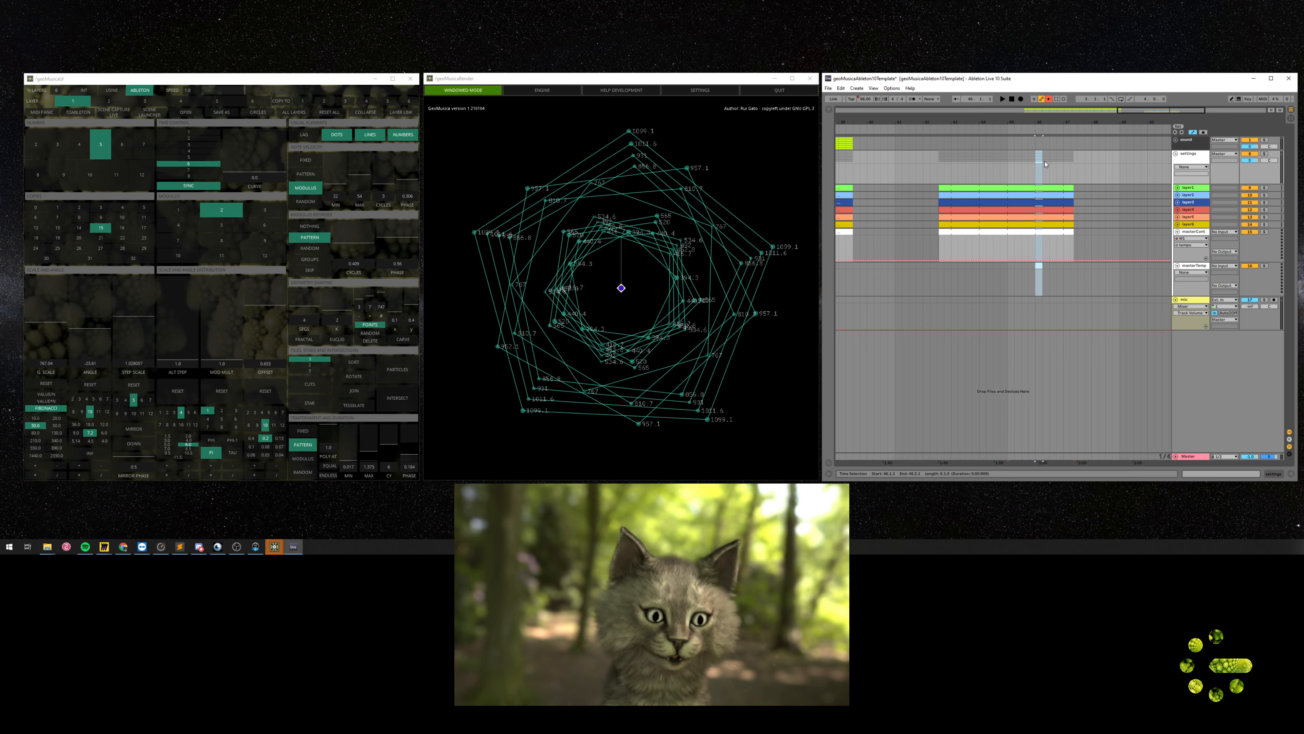
left_click(1057, 160)
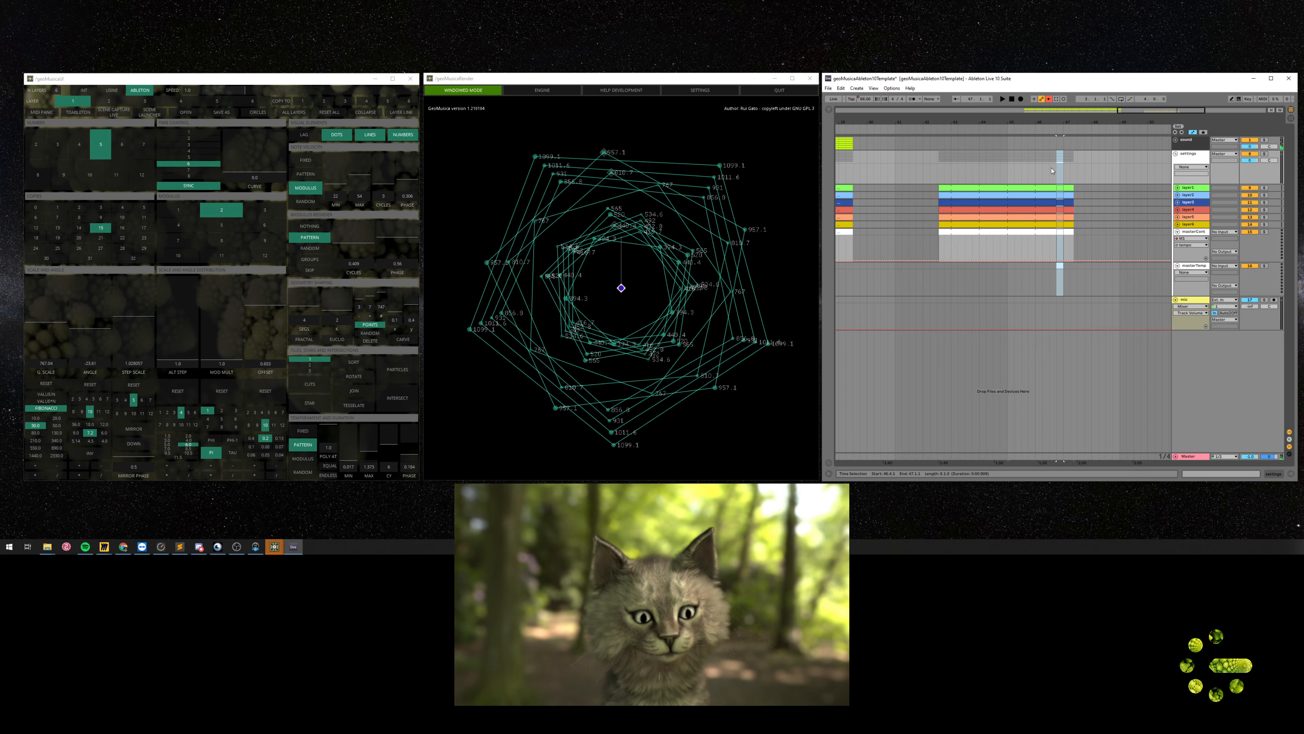
left_click(1036, 167)
key("space")
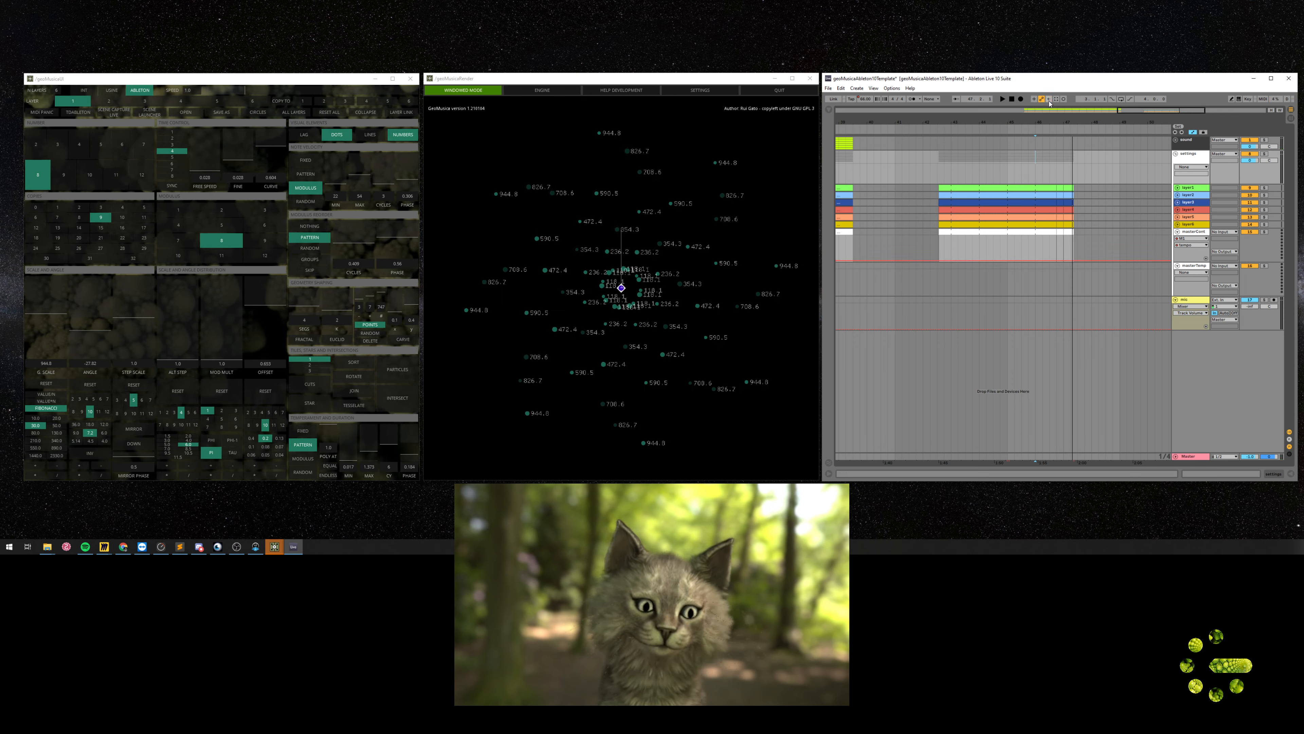
- Show Live's Info View and replay the arrangement from different points on the settings track, stopping between passes
left_click(829, 474)
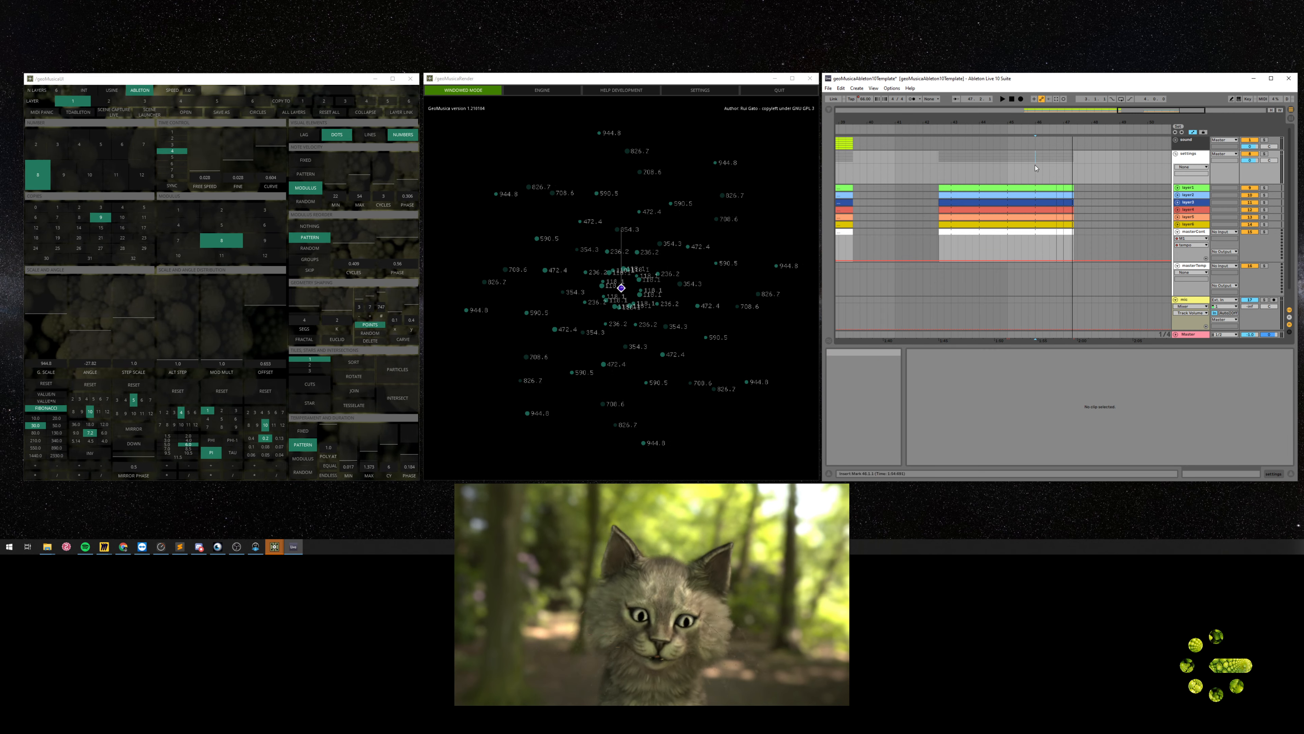
left_click(1012, 99)
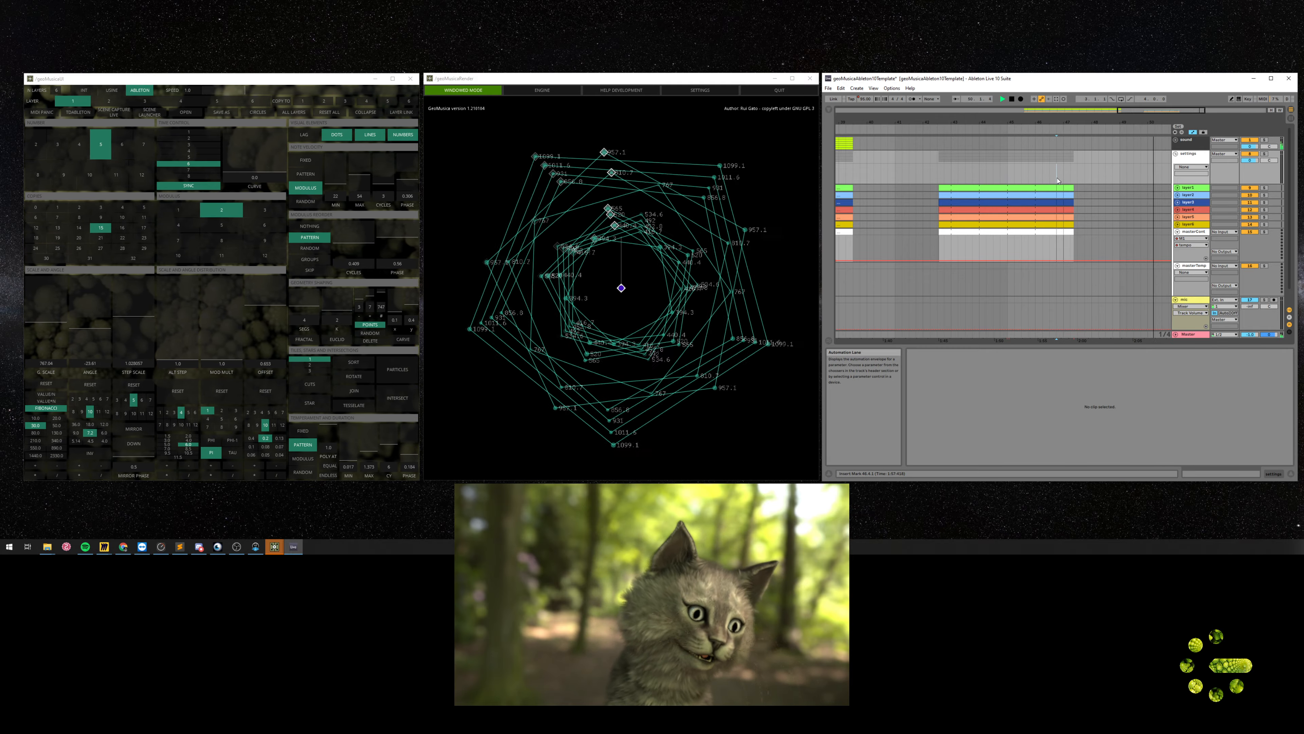
left_click(1012, 100)
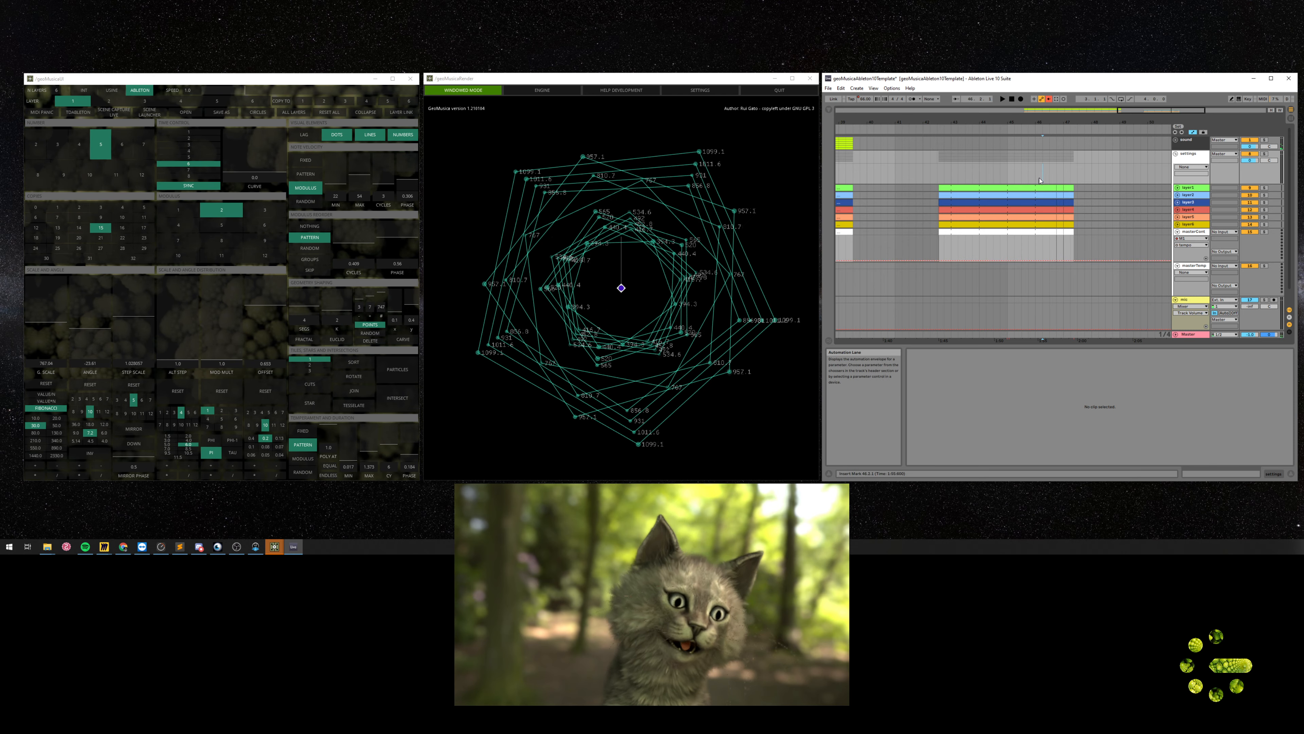
left_click(1012, 100)
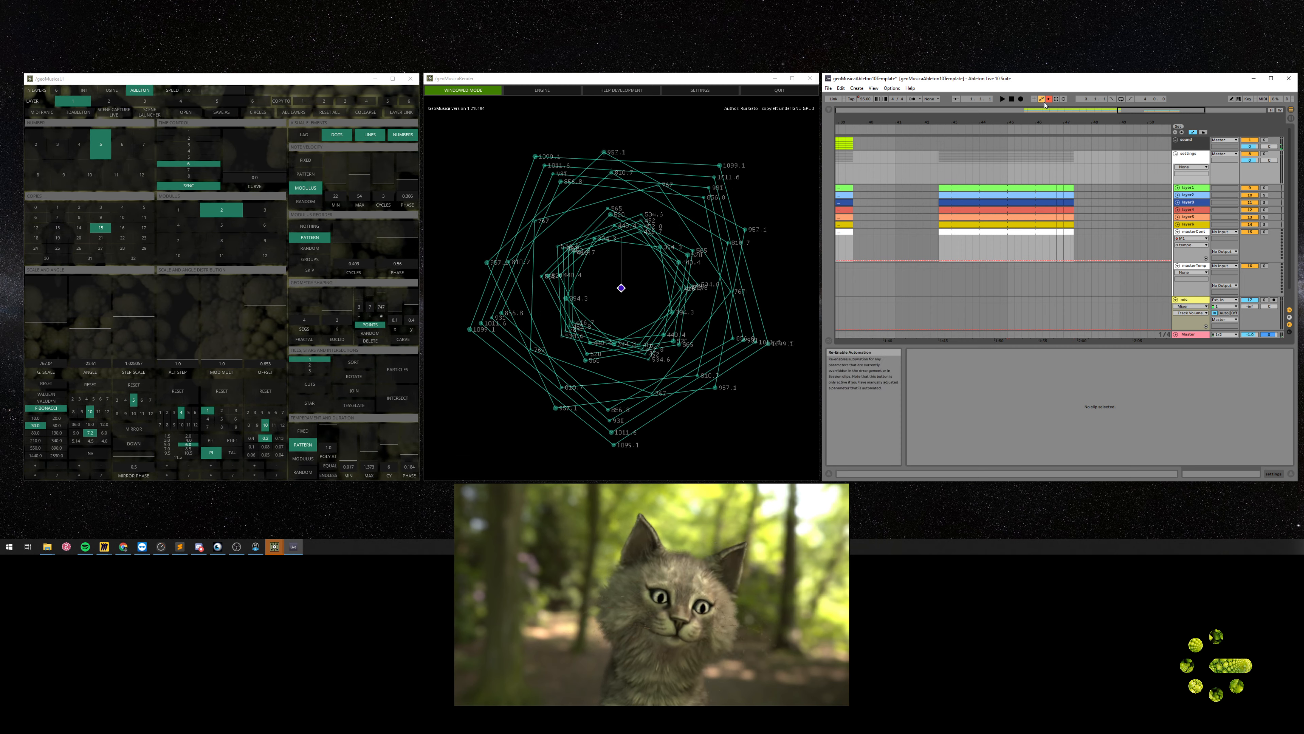
left_click(1022, 177)
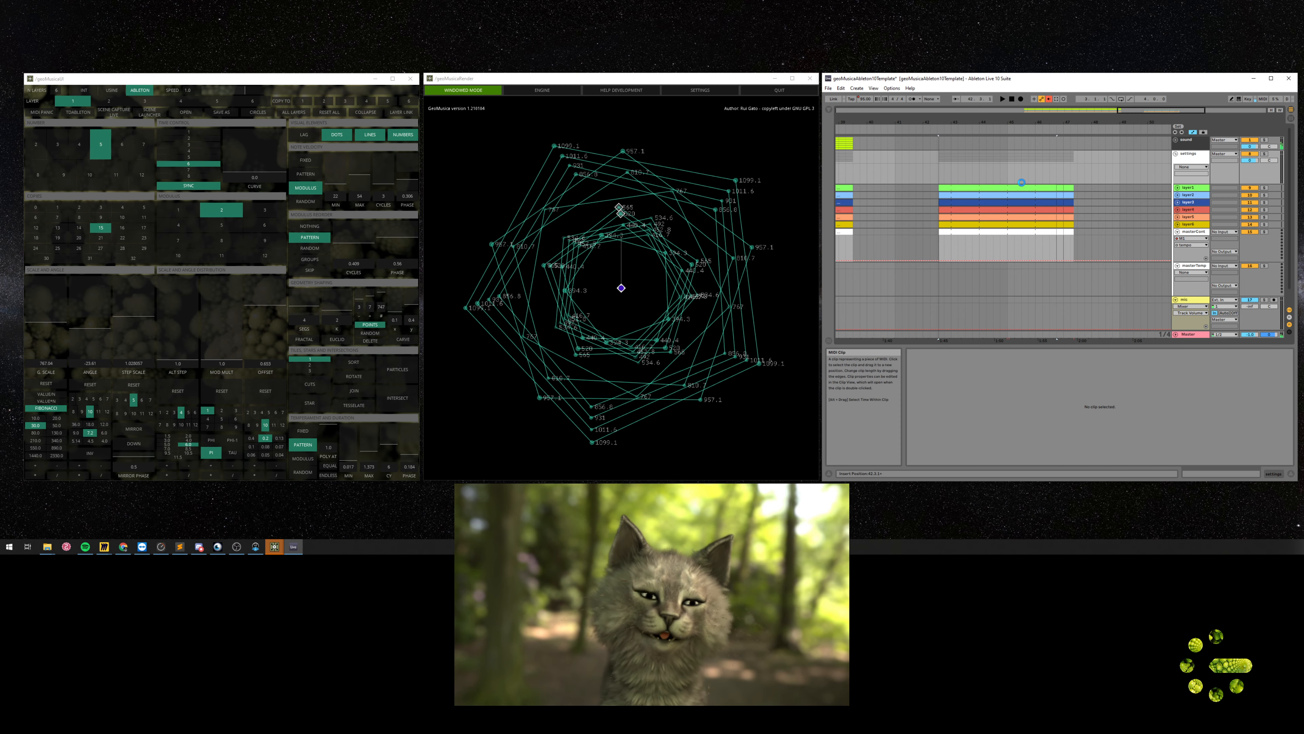
- Re-enable the overridden automation and play a short pass of the arrangement, stopping playback at its end
left_click(1050, 101)
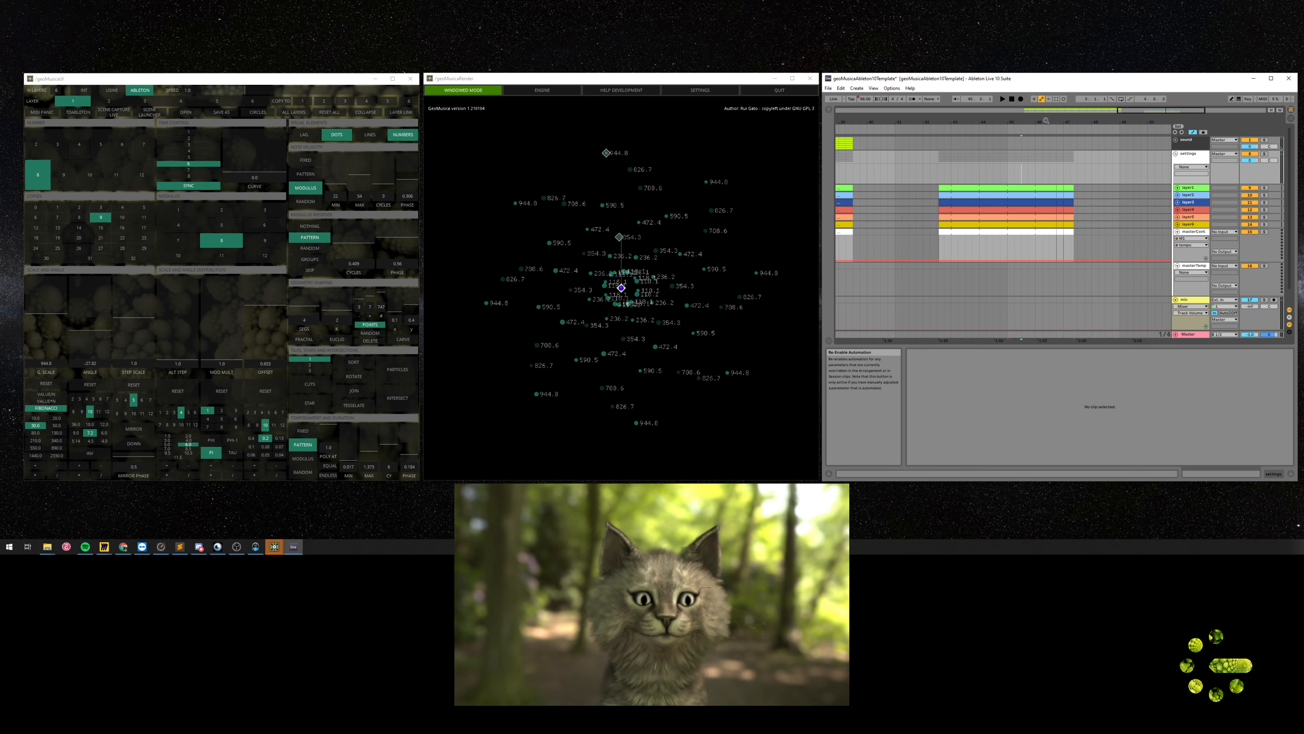
key("space")
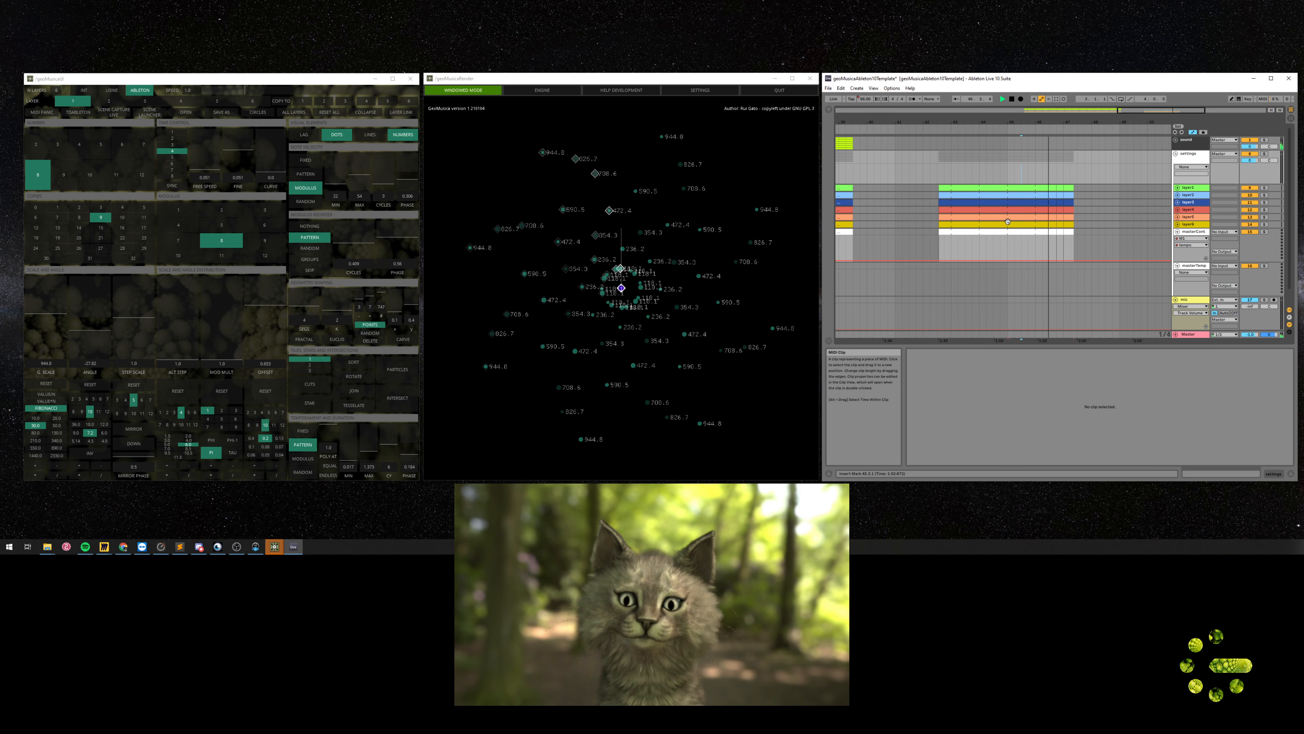
left_click(1011, 99)
left_click(1011, 100)
- Switch to Session View and inspect the devices on the masterCont, masterTempo and Master tracks
key("Tab")
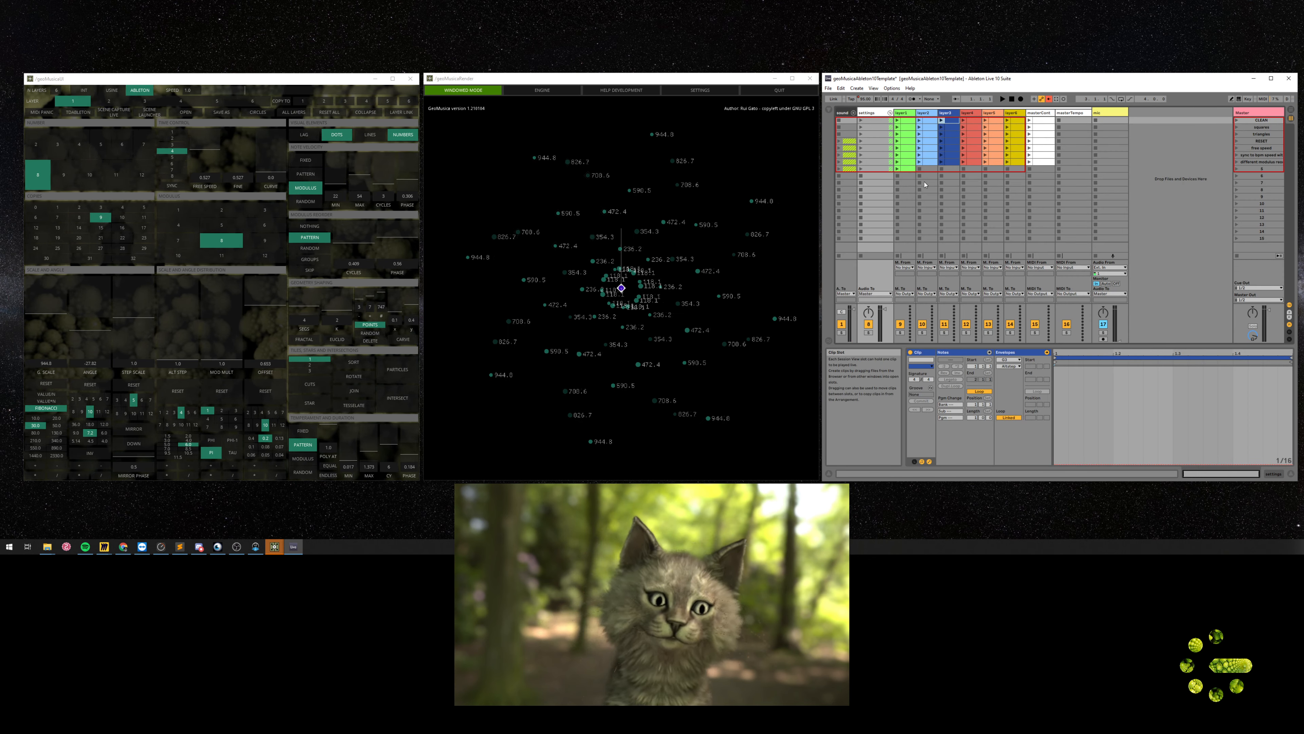
left_click(1038, 113)
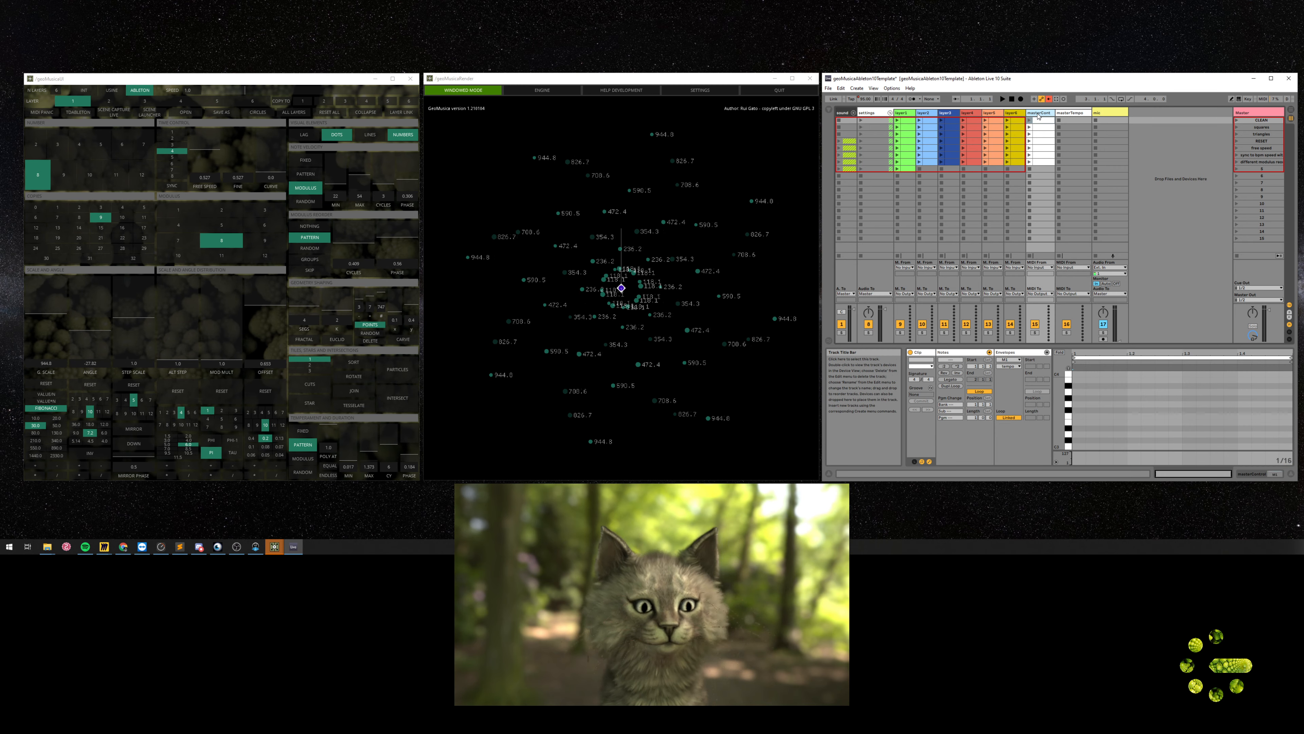
left_click(1068, 113)
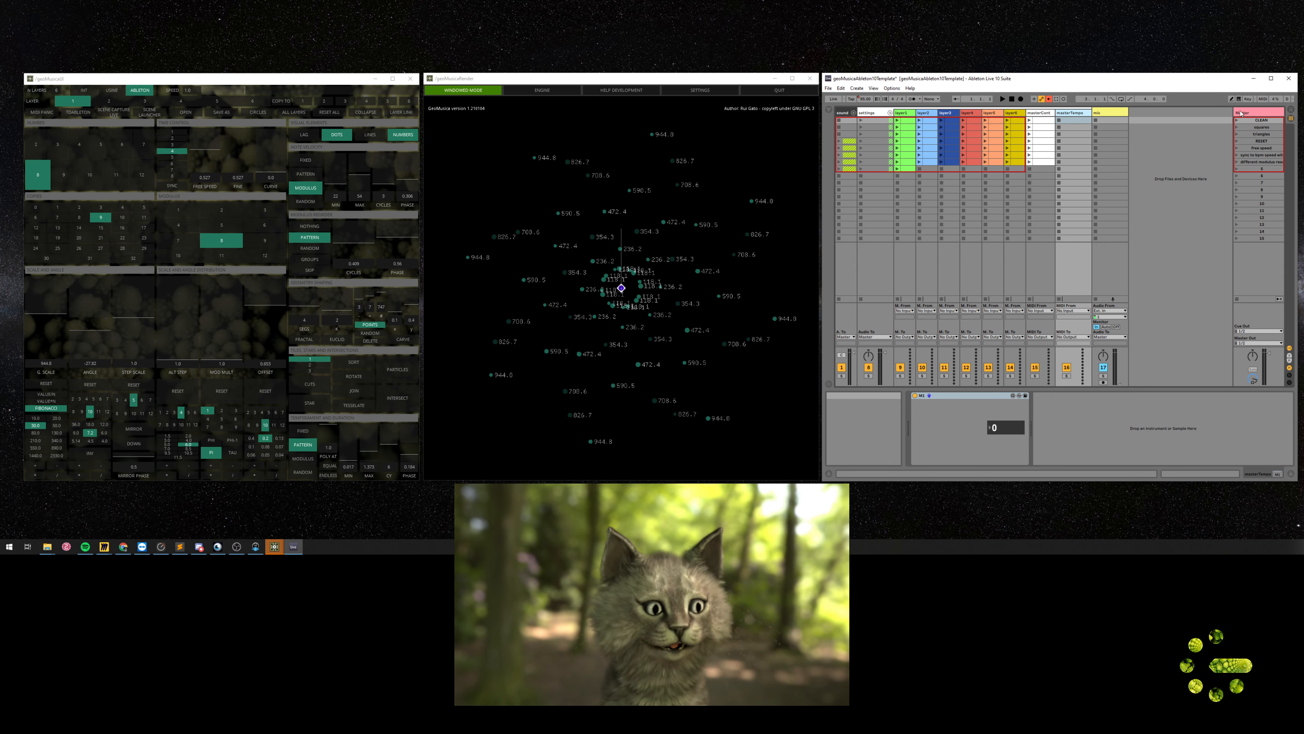
left_click(1253, 112)
left_click(1062, 115)
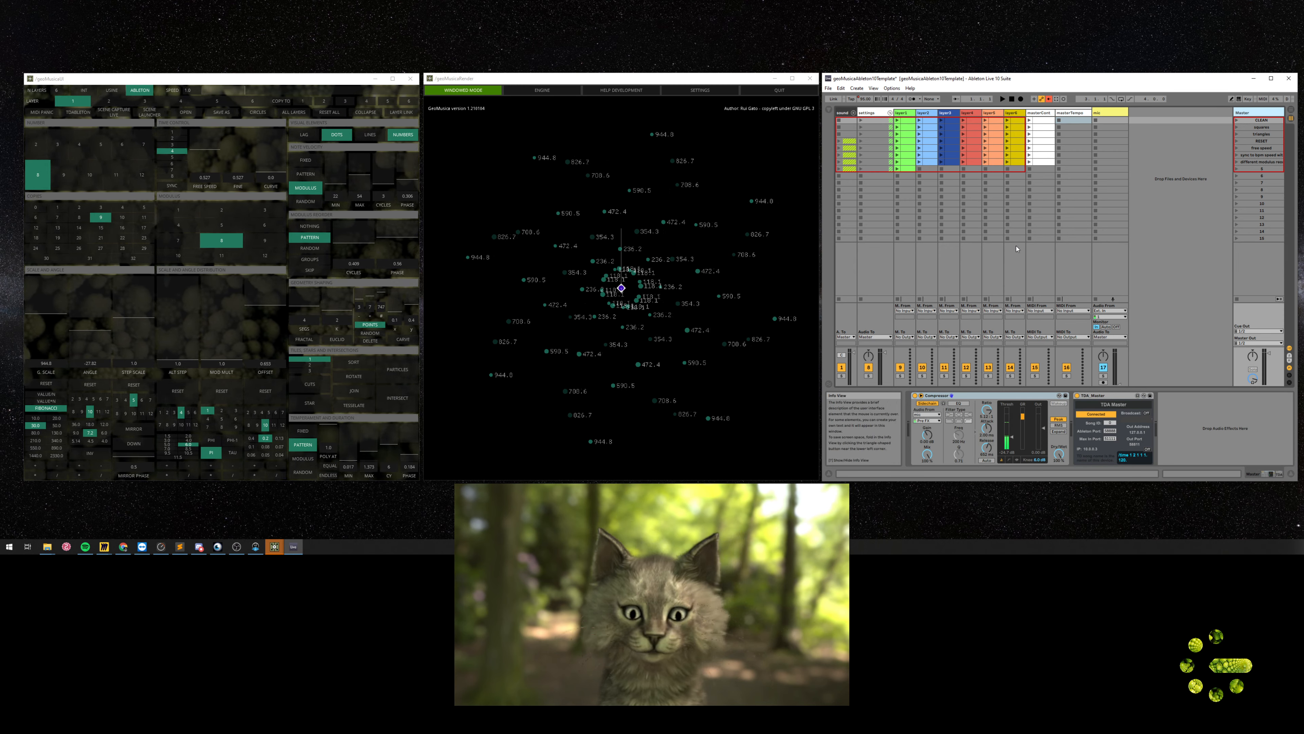
left_click(1063, 115)
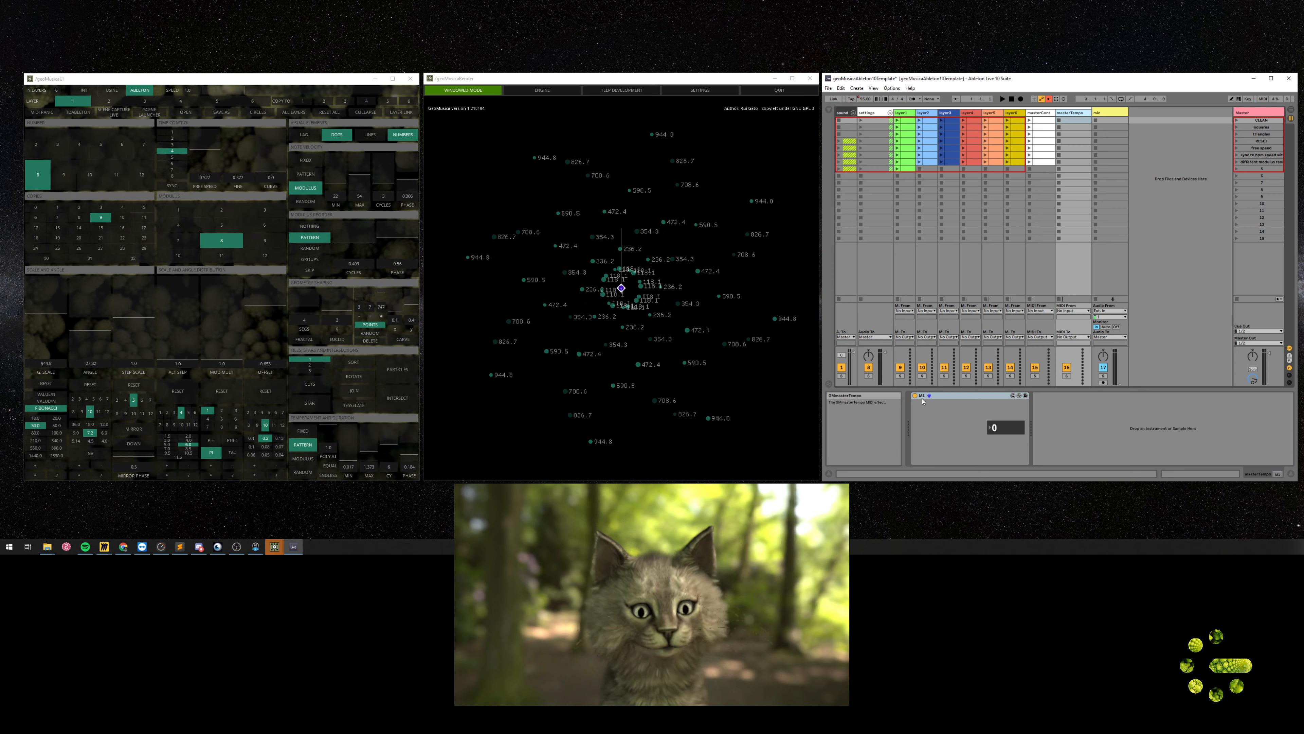
- Hide the Info View and review the device chains of the masterTempo and Master tracks again
left_click(829, 473)
left_click(1079, 113)
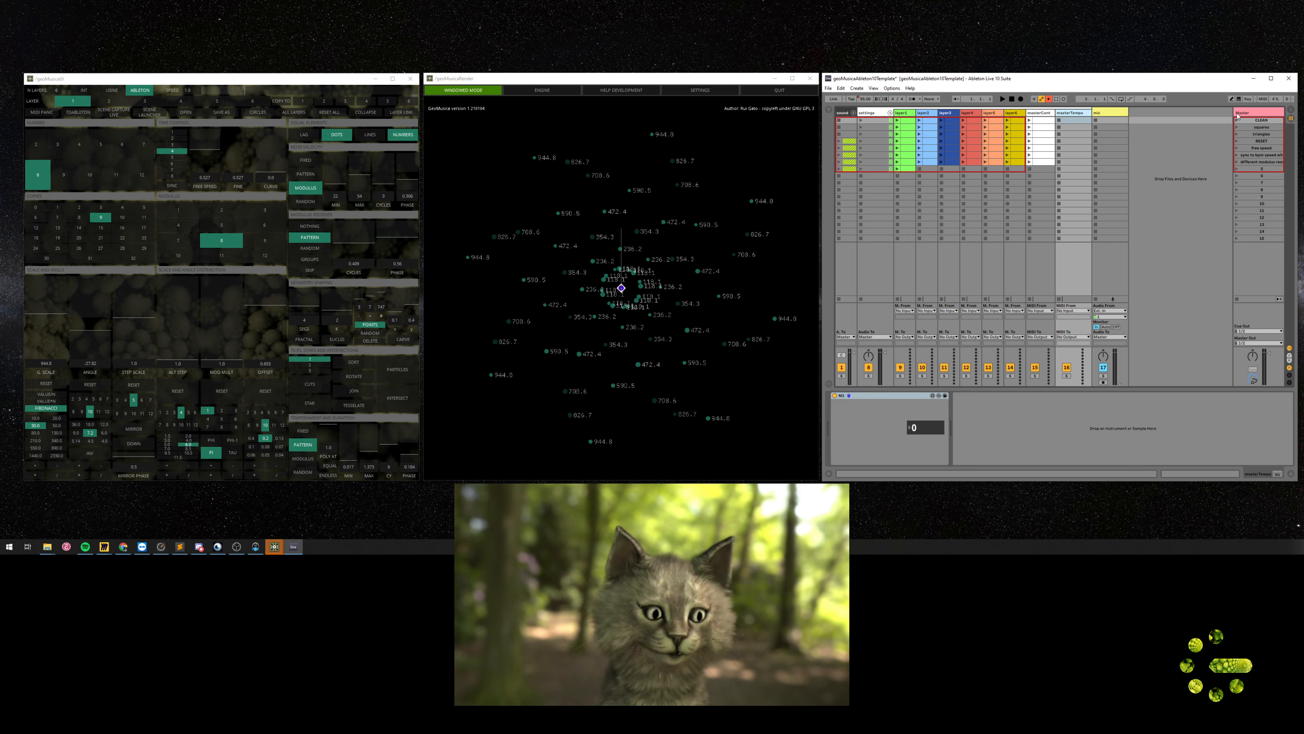
left_click(1249, 114)
left_click(954, 396)
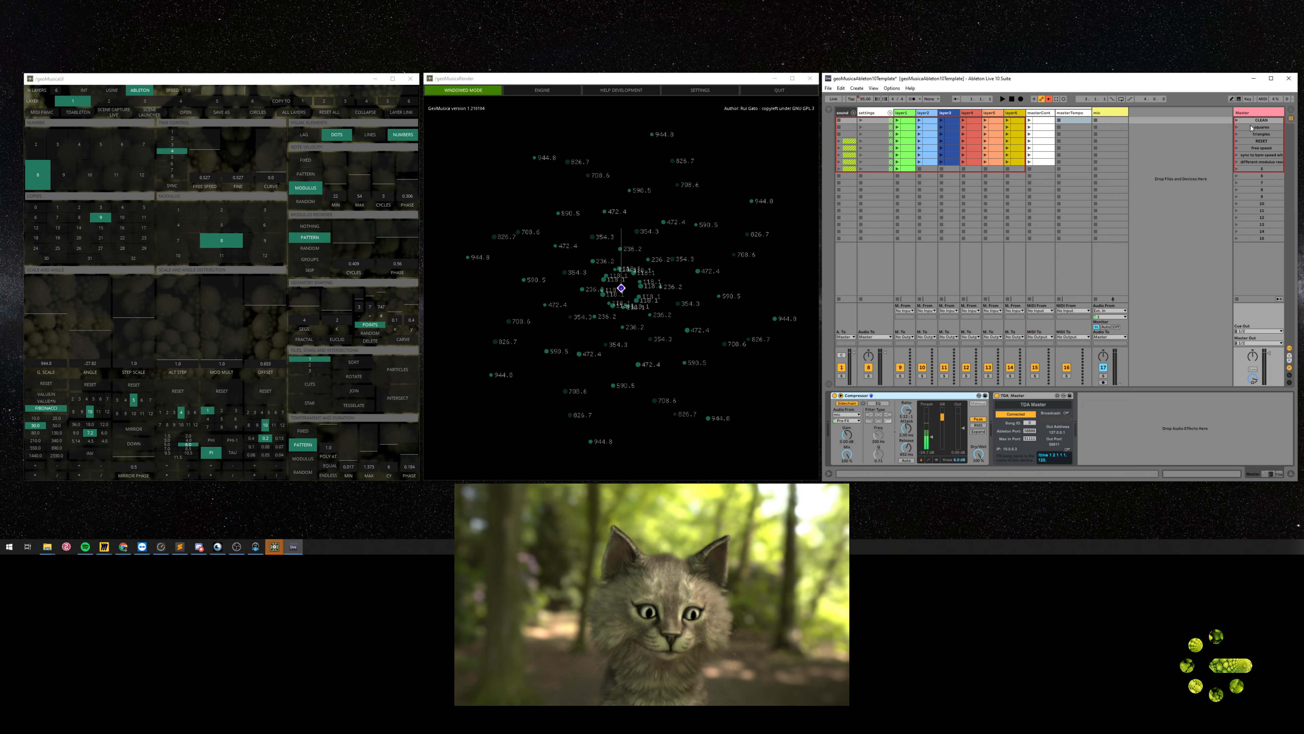
left_click(1258, 113)
- View the device controls on the layer 1 and layer 6 tracks and unfold the sound group
left_click(908, 114)
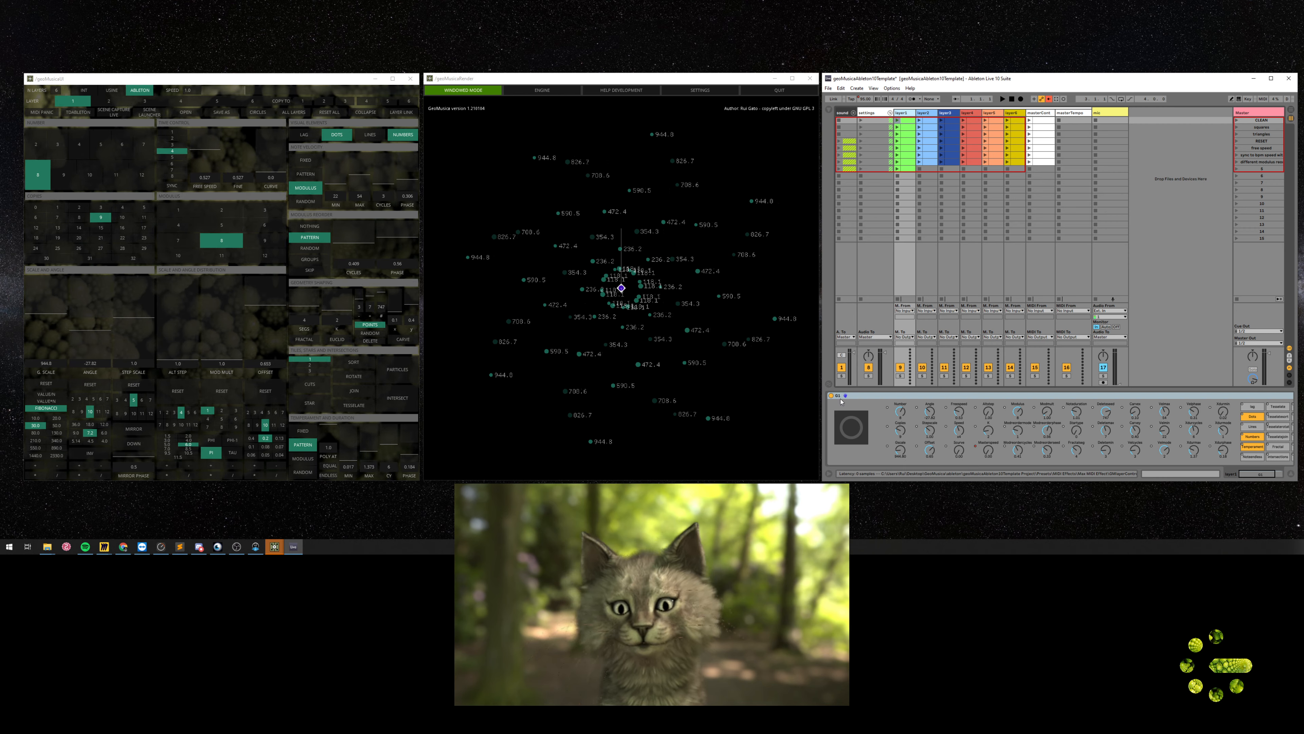
left_click(1012, 114)
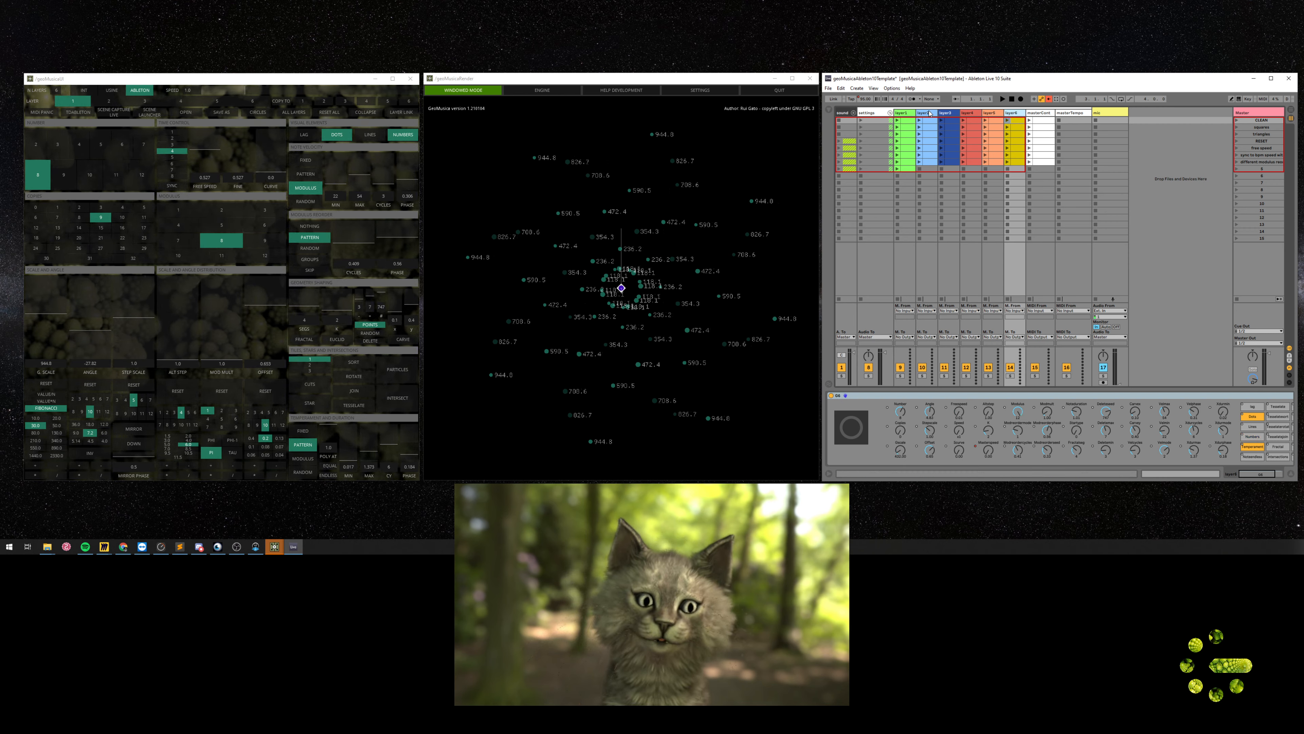
left_click(906, 114)
left_click(853, 115)
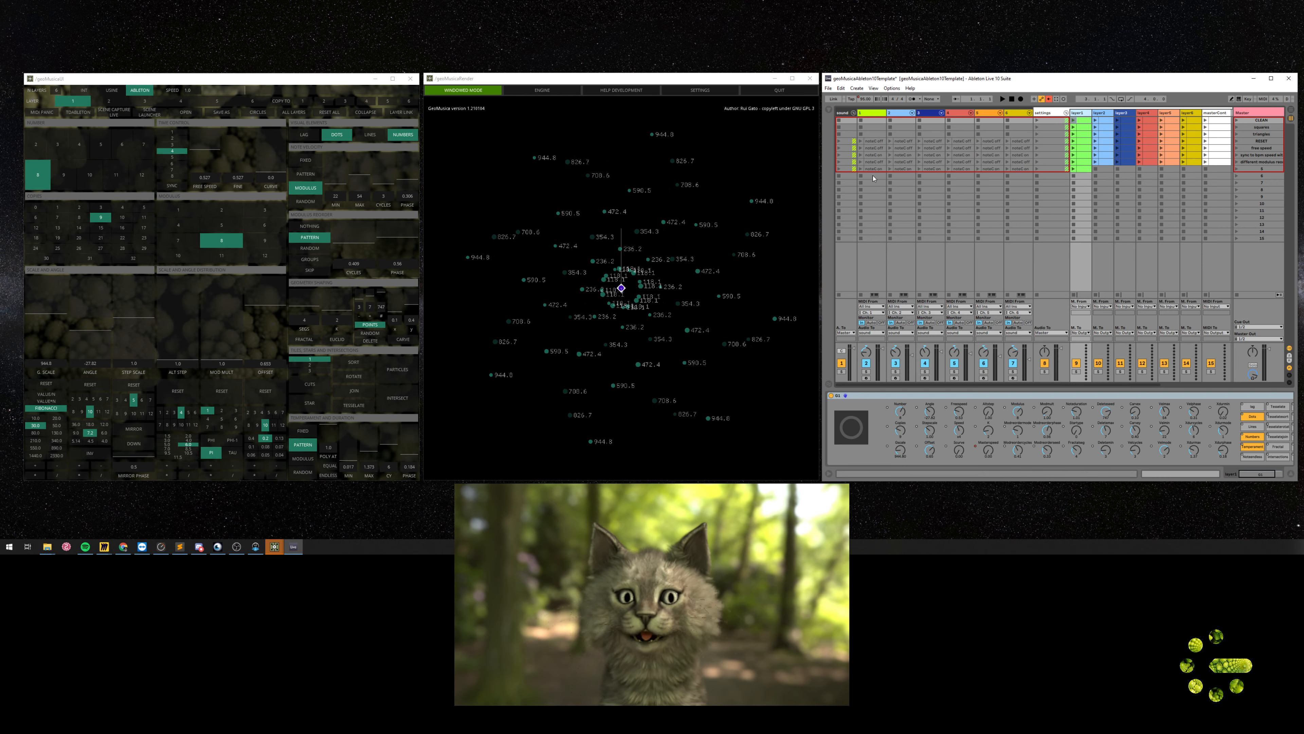